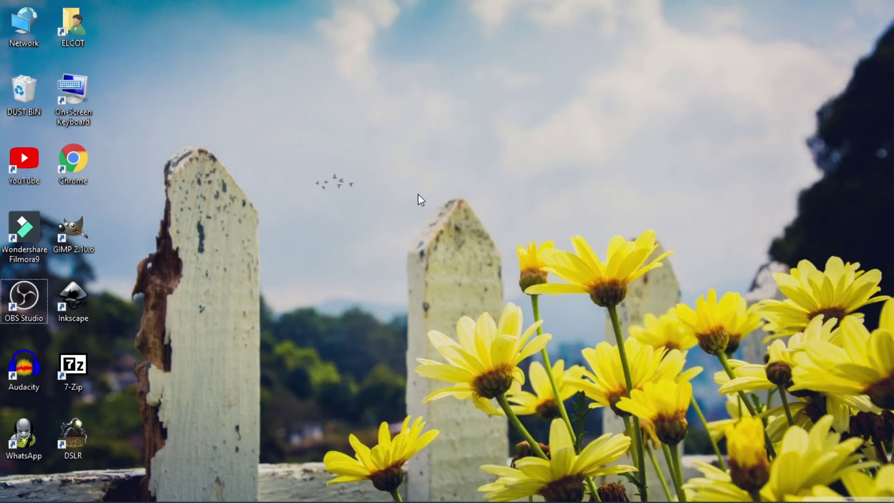
# - Refresh the desktop three times, then restore the GIMP window with the grey car image
pyautogui.click(422, 212)
pyautogui.rightClick(365, 200)
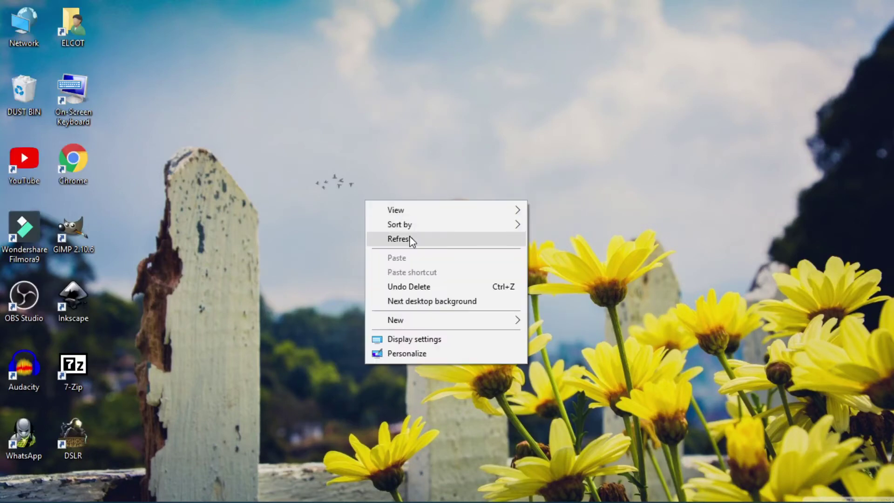
pyautogui.click(409, 237)
pyautogui.rightClick(375, 200)
pyautogui.click(410, 238)
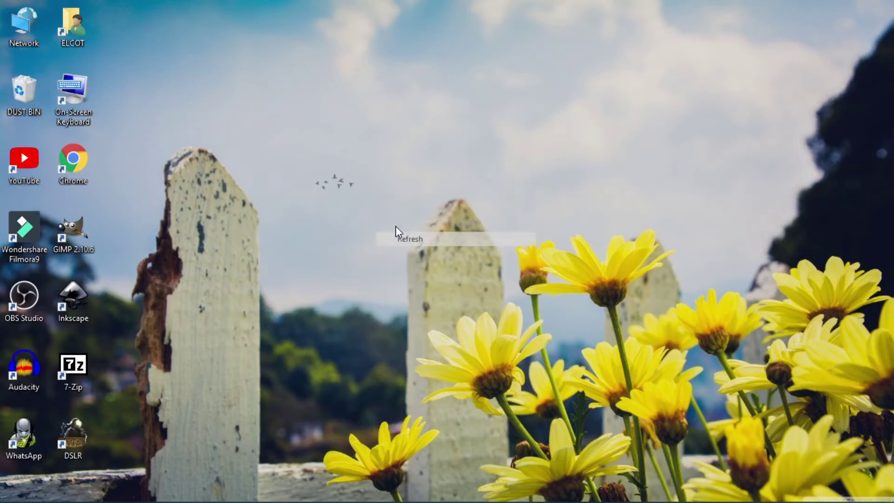
pyautogui.rightClick(345, 212)
pyautogui.click(401, 250)
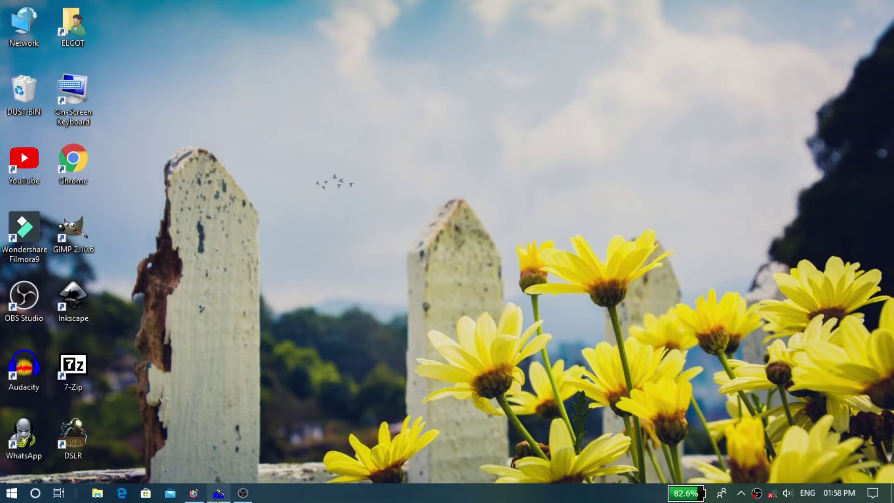
pyautogui.click(226, 500)
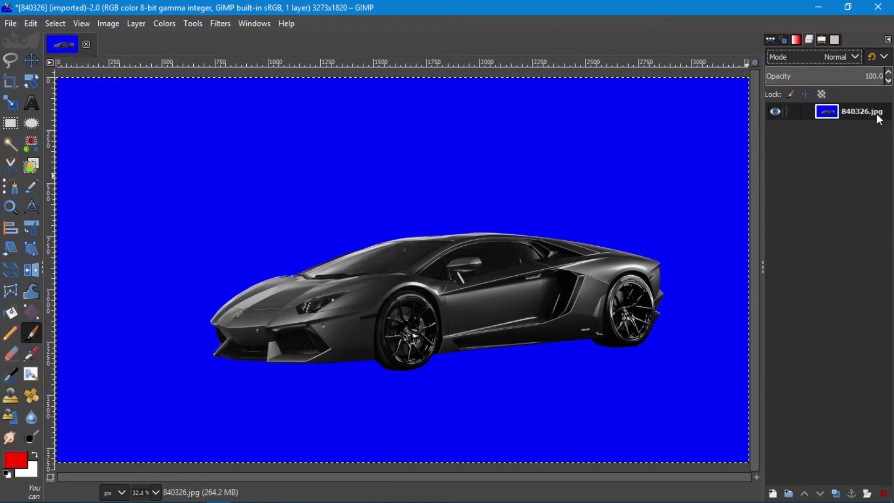
# - Duplicate the car photo layer and add a transparency-filled layer named Layer on top
pyautogui.click(837, 494)
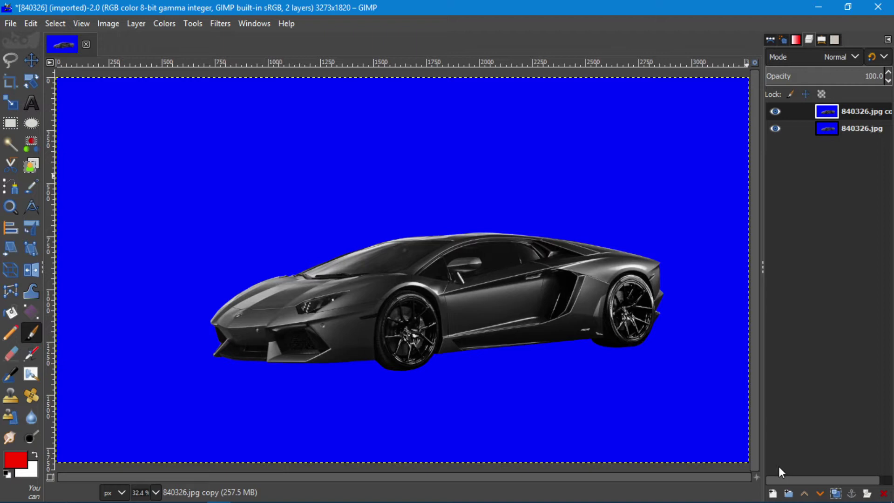
pyautogui.click(773, 495)
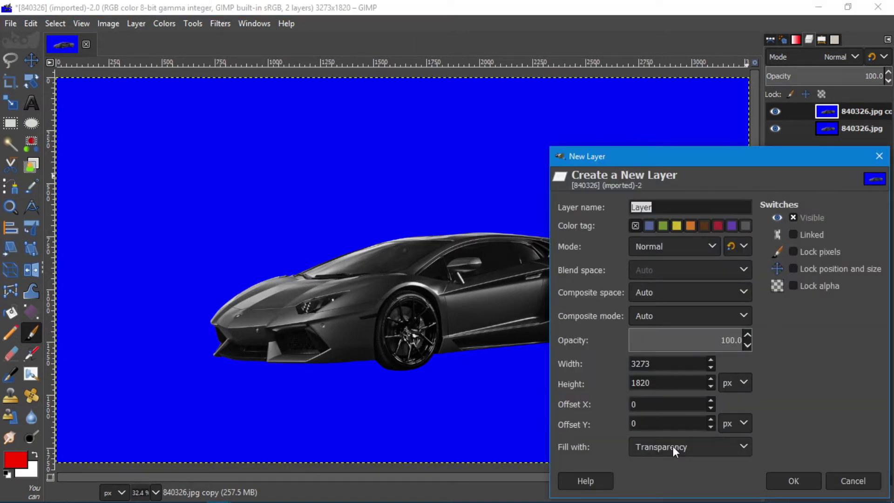
pyautogui.click(672, 446)
pyautogui.click(674, 451)
pyautogui.click(797, 480)
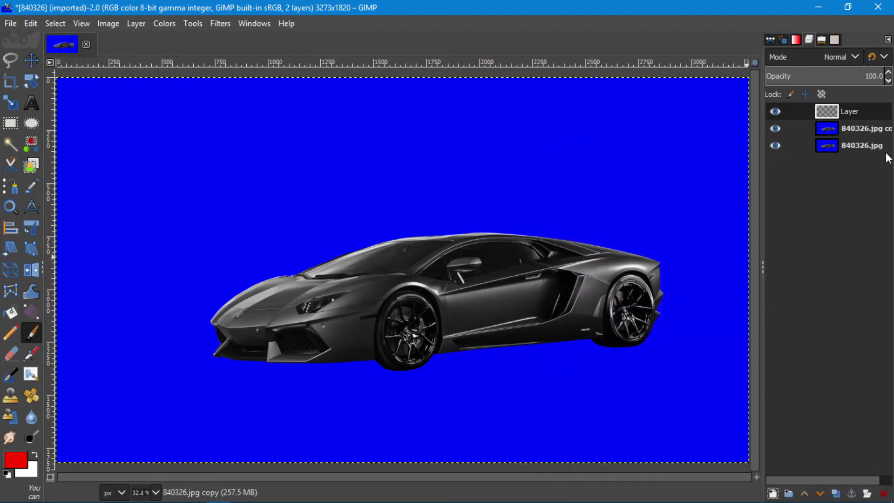
# - Set the top layer to Overlay mode and the foreground colour to pure red ff0000, at 100% zoom
pyautogui.click(843, 60)
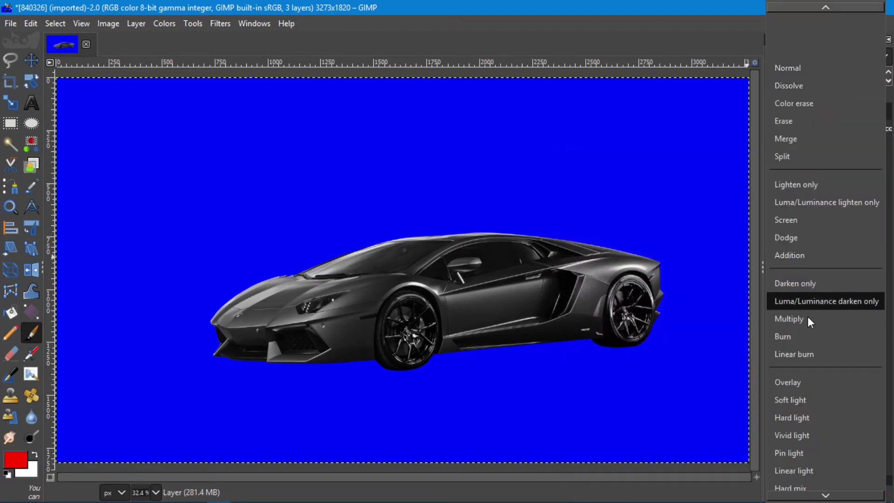
pyautogui.click(808, 383)
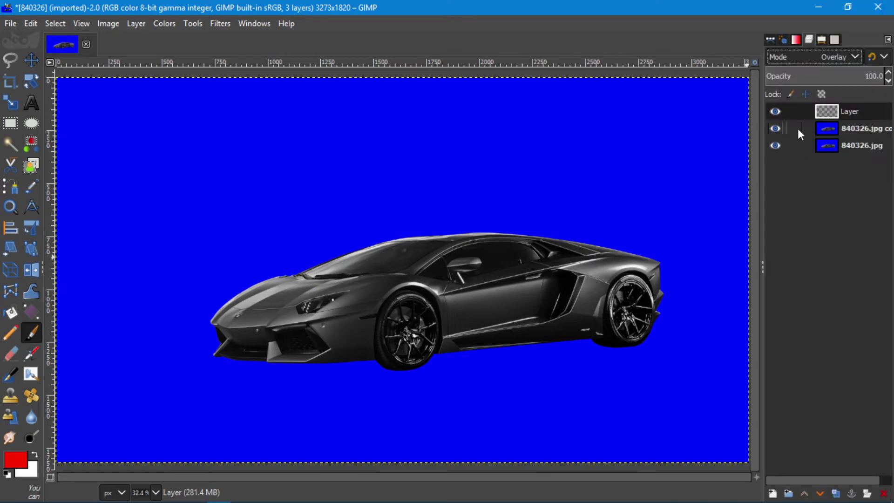
pyautogui.click(20, 463)
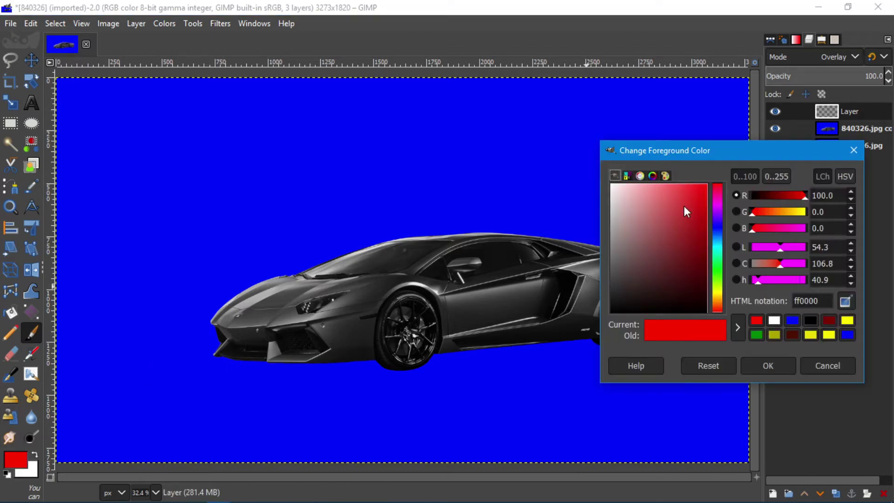
pyautogui.click(758, 368)
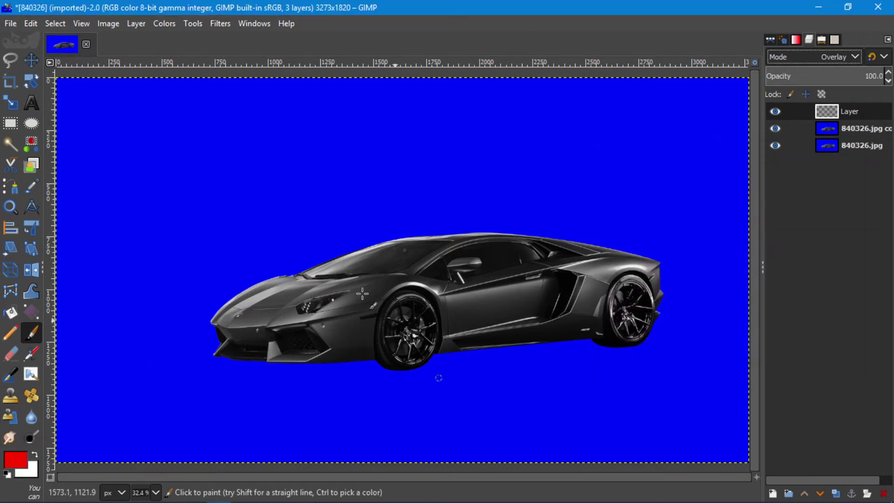
pyautogui.press('1')
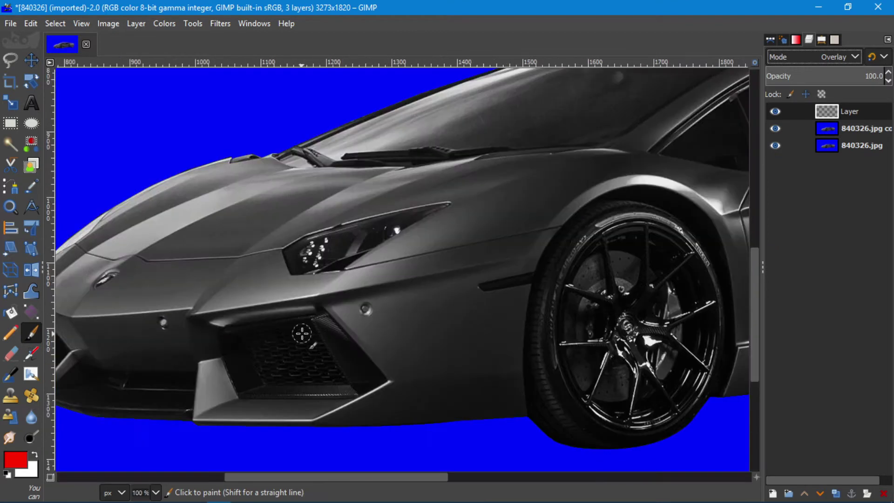
pyautogui.click(32, 335)
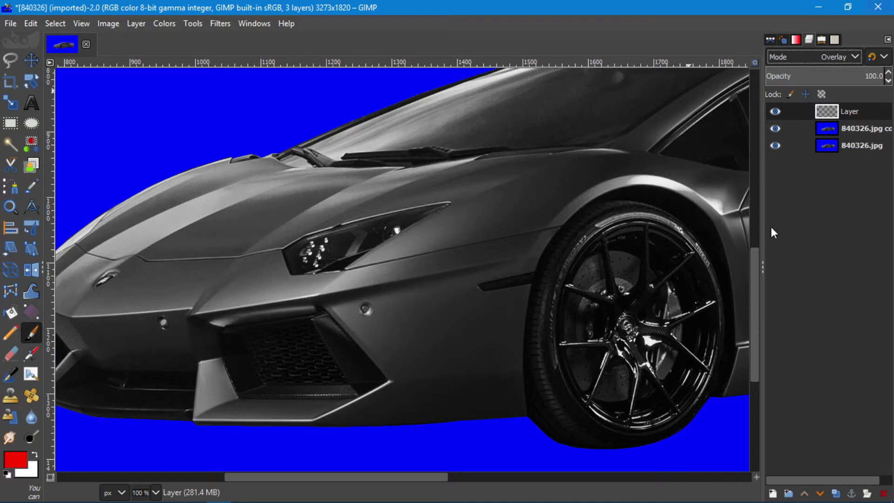
# - Paint red strokes over the front fender beside the wheel, undoing the stray lower strokes
pyautogui.moveTo(469, 250); pyautogui.dragTo(561, 195)
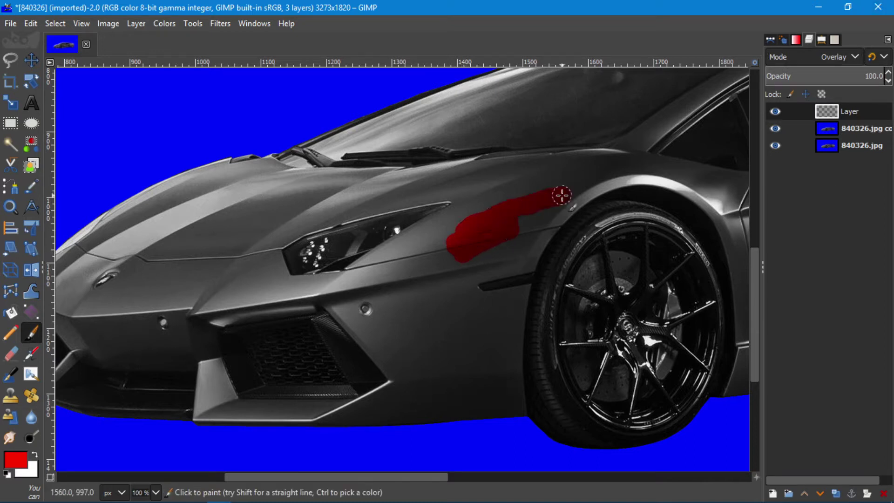
pyautogui.moveTo(522, 245)
pyautogui.mouseDown()
pyautogui.moveTo(471, 256)
pyautogui.moveTo(461, 344)
pyautogui.moveTo(433, 397)
pyautogui.mouseUp()
pyautogui.moveTo(451, 285)
pyautogui.mouseDown()
pyautogui.moveTo(429, 365)
pyautogui.moveTo(440, 265)
pyautogui.mouseUp()
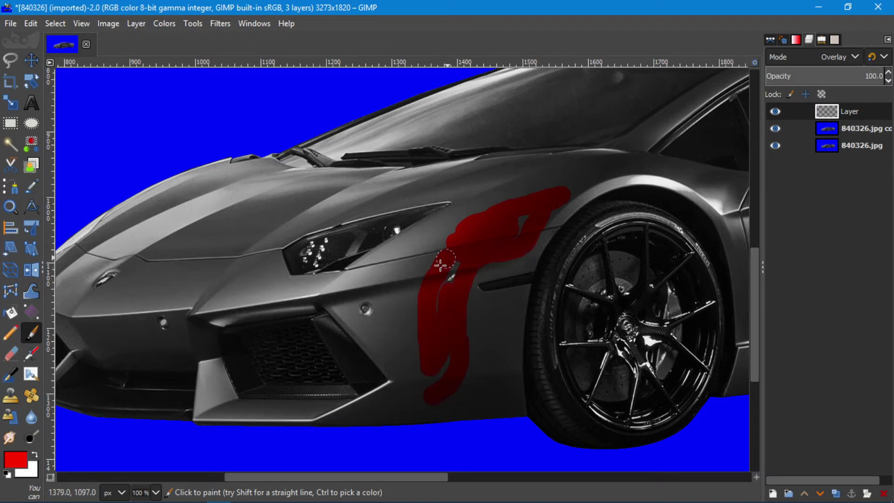
pyautogui.moveTo(419, 371); pyautogui.dragTo(440, 380)
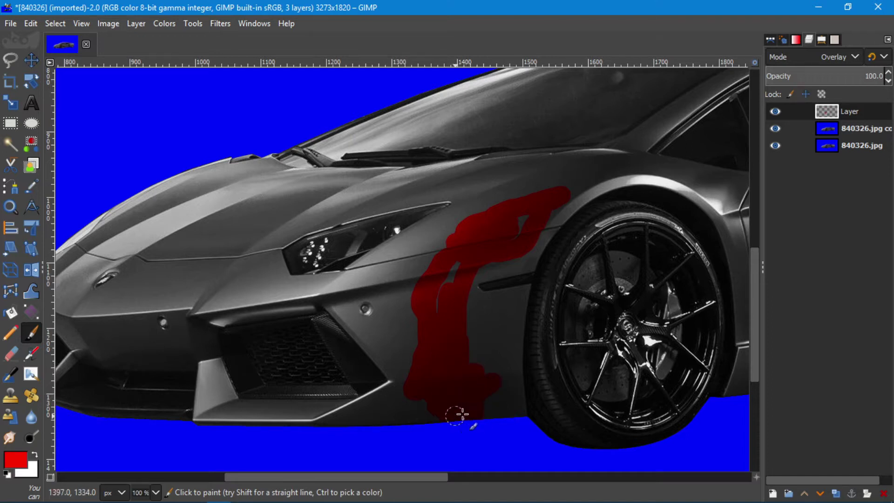
pyautogui.hotkey('ctrl', 'z')
pyautogui.moveTo(400, 384)
pyautogui.mouseDown()
pyautogui.moveTo(343, 414)
pyautogui.moveTo(357, 432)
pyautogui.mouseUp()
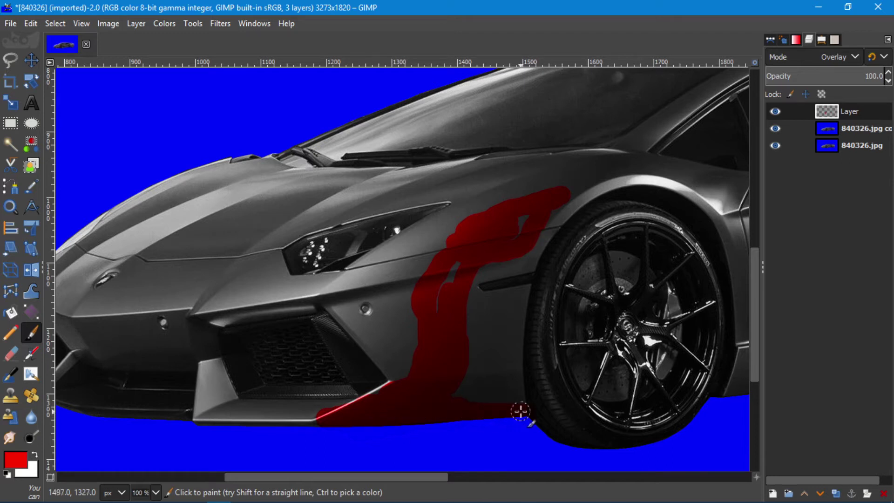
pyautogui.hotkey('ctrl', 'z')
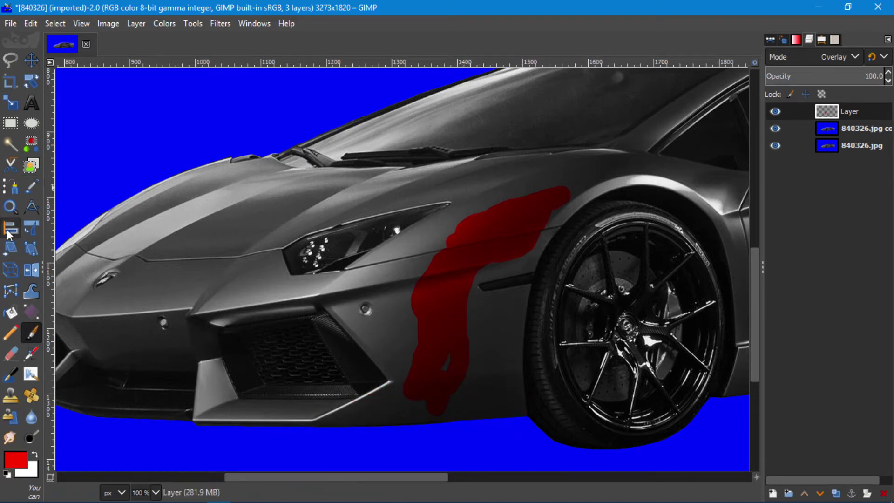
# - Start a path along the fender's lower panel edge up to the wheel arch corner
pyautogui.press('b')
pyautogui.click(318, 426)
pyautogui.click(528, 414)
pyautogui.hotkey('ctrl', 'z')
pyautogui.keyDown('ctrl'); pyautogui.scroll(1, 508, 412); pyautogui.keyUp('ctrl')
pyautogui.keyDown('ctrl'); pyautogui.scroll(1, 495, 413); pyautogui.keyUp('ctrl')
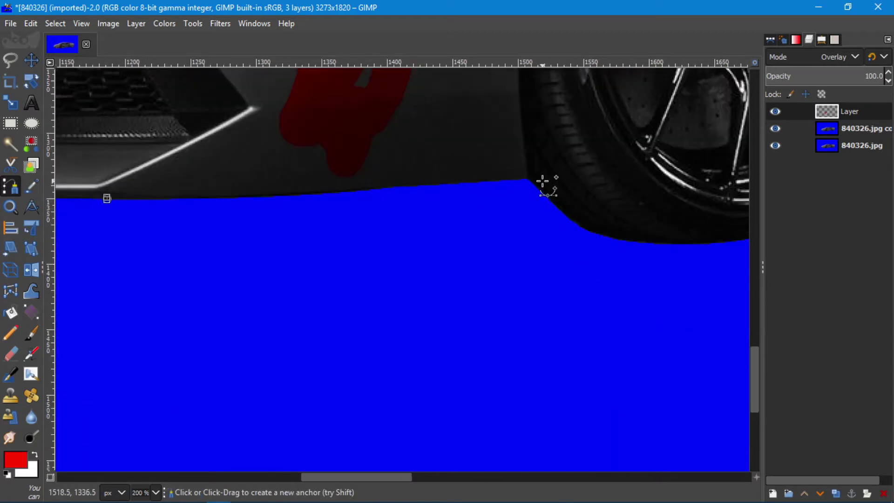
pyautogui.moveTo(462, 219); pyautogui.dragTo(566, 199)
pyautogui.moveTo(469, 218); pyautogui.dragTo(308, 228)
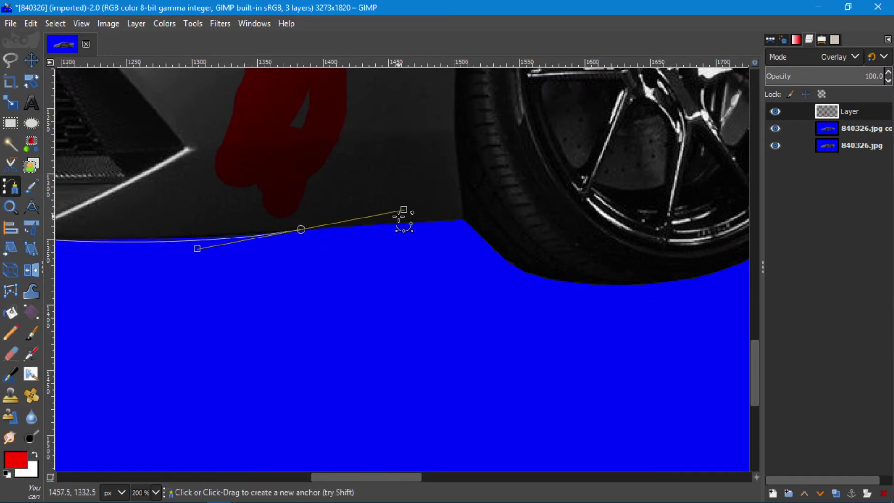
pyautogui.moveTo(200, 245); pyautogui.dragTo(200, 240)
pyautogui.moveTo(408, 211); pyautogui.dragTo(301, 230)
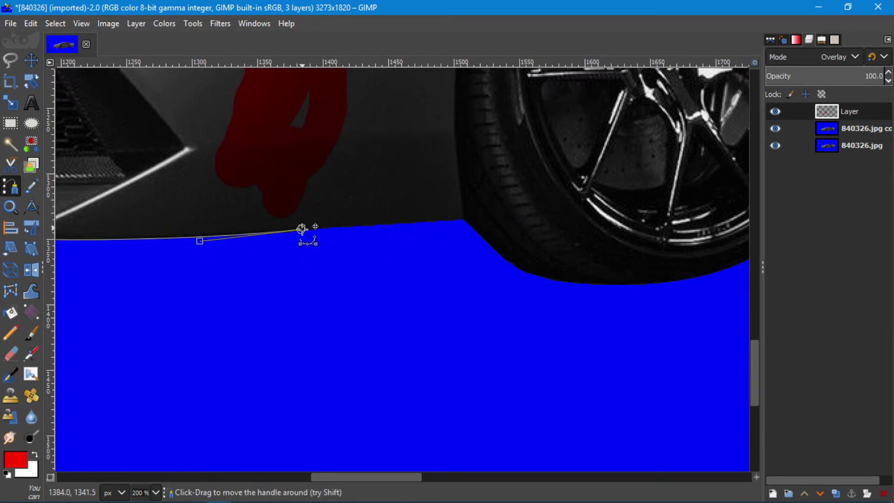
pyautogui.click(463, 217)
pyautogui.press('space')
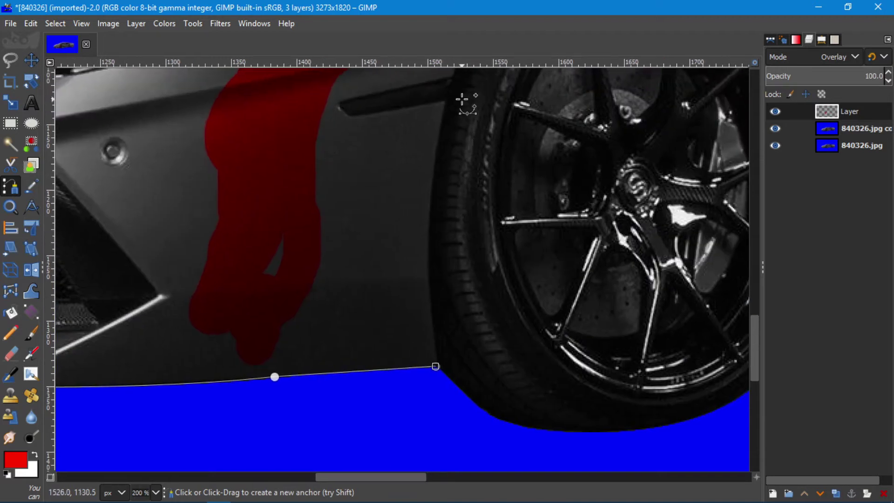
# - Continue the path over the wheel arch and headlight edge, close it, and make it a selection
pyautogui.press('-')
pyautogui.moveTo(416, 243)
pyautogui.mouseDown()
pyautogui.moveTo(442, 176)
pyautogui.moveTo(443, 132)
pyautogui.moveTo(417, 243)
pyautogui.moveTo(424, 208)
pyautogui.mouseUp()
pyautogui.click(347, 255)
pyautogui.click(337, 245)
pyautogui.moveTo(578, 96); pyautogui.dragTo(689, 92)
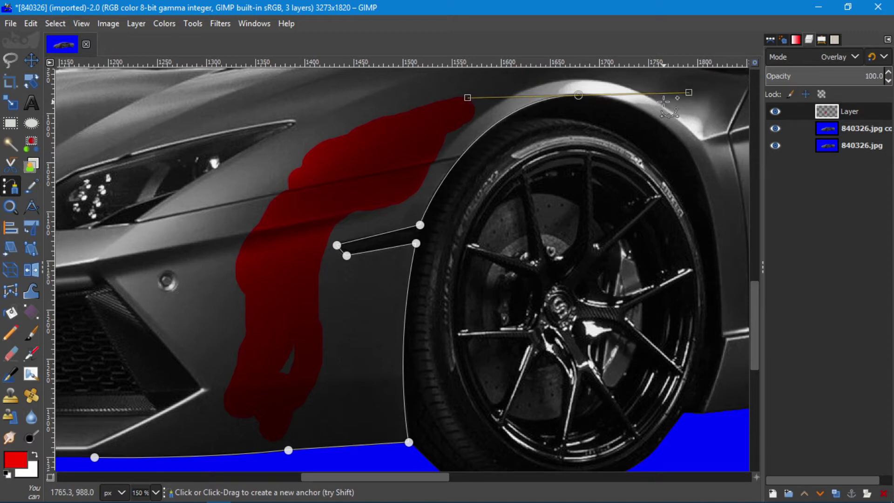
pyautogui.scroll(-2, 589, 89)
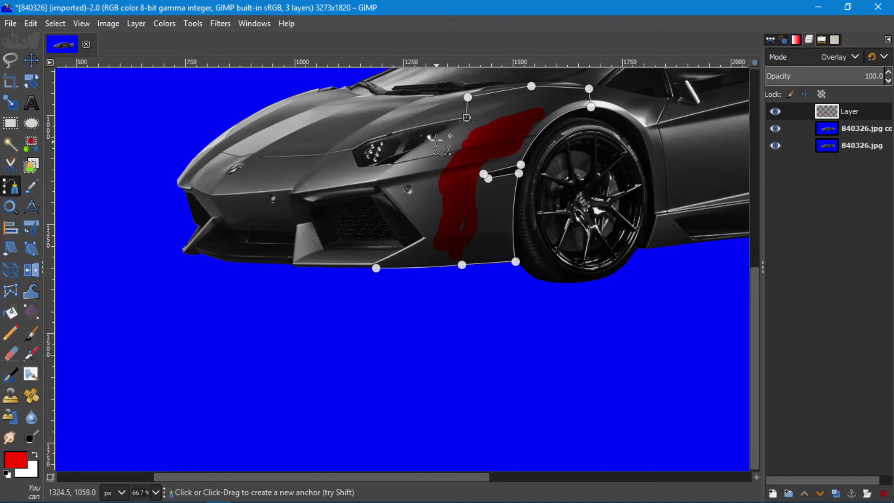
pyautogui.click(393, 159)
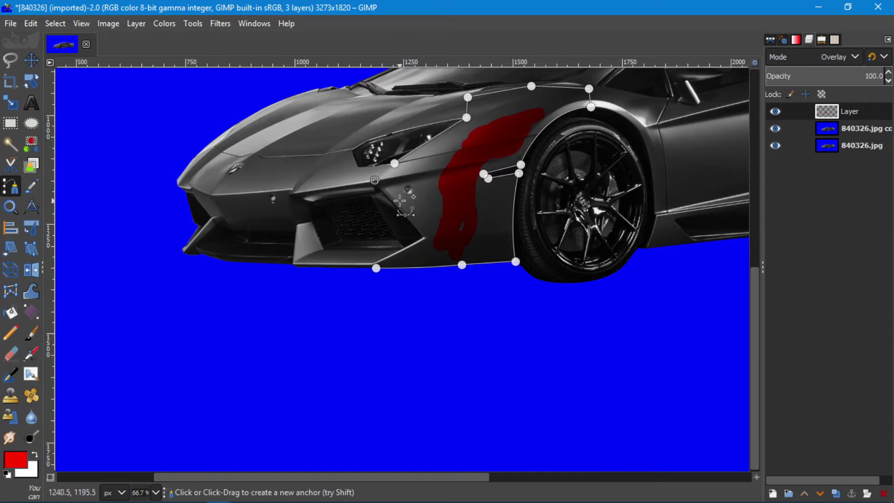
pyautogui.scroll(2, 379, 272)
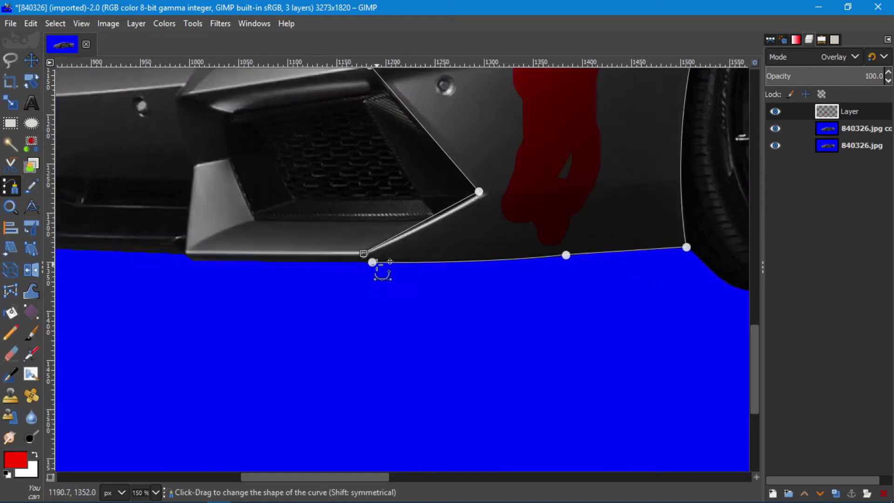
pyautogui.click(365, 255)
pyautogui.press('Return')
# - Fill the fender selection with red using the paintbrush at 100% zoom
pyautogui.press('1')
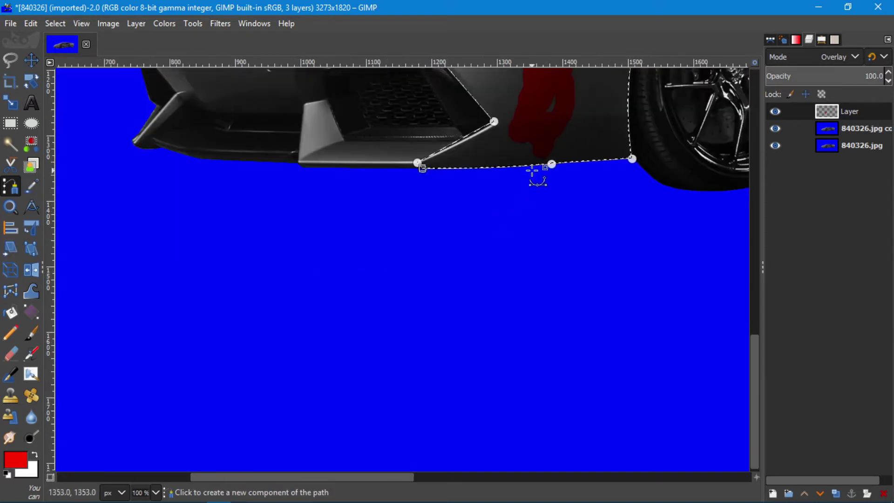
pyautogui.scroll(5, 539, 176)
pyautogui.hscroll(3, 489, 248)
pyautogui.doubleClick(30, 333)
pyautogui.moveTo(582, 121)
pyautogui.mouseDown()
pyautogui.moveTo(549, 147)
pyautogui.moveTo(383, 214)
pyautogui.moveTo(300, 309)
pyautogui.mouseUp()
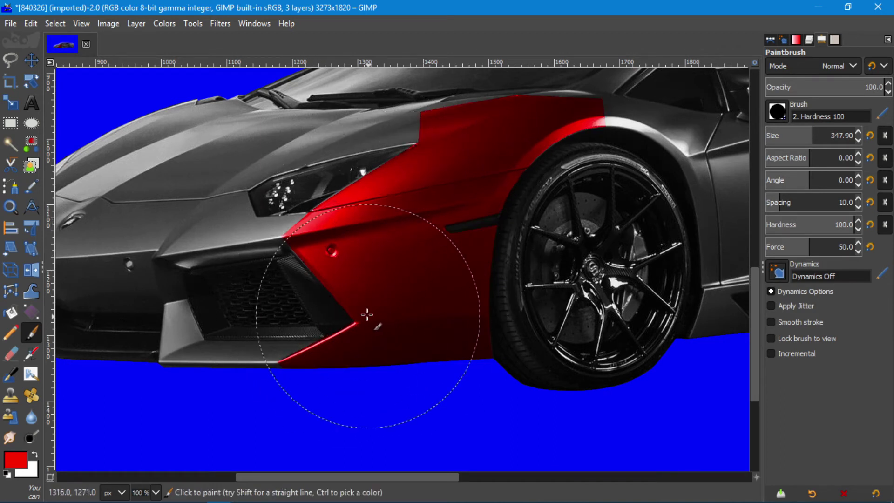
# - Shrink the brush to about 53 pixels and dab red onto the grey gap beside the fender
pyautogui.scroll(2, 373, 279)
pyautogui.scroll(3, 444, 235)
pyautogui.click(780, 135)
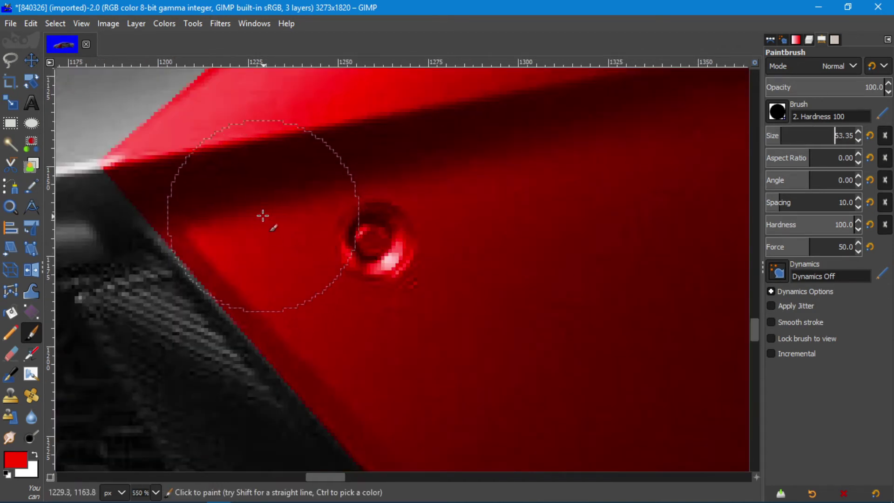
pyautogui.click(213, 160)
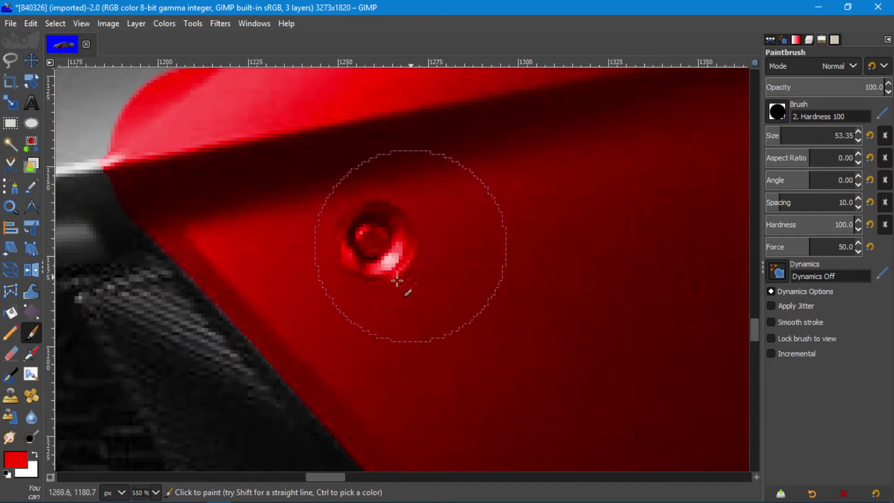
# - Set the background colour to blue, swap colours, and paint the round fender detail blue
pyautogui.click(26, 469)
pyautogui.click(717, 227)
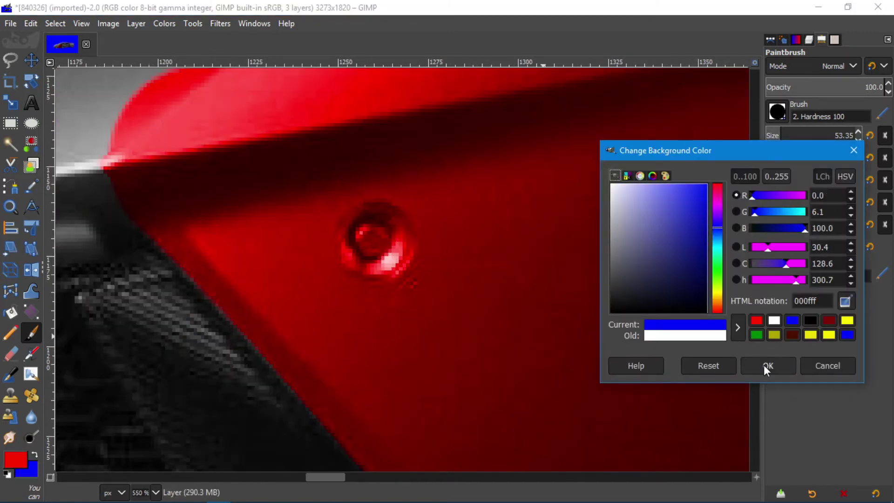
pyautogui.click(766, 366)
pyautogui.press('[')
pyautogui.press('[')
pyautogui.press('[')
pyautogui.press('[')
pyautogui.press('[')
pyautogui.press('[')
pyautogui.press('[')
pyautogui.press('[')
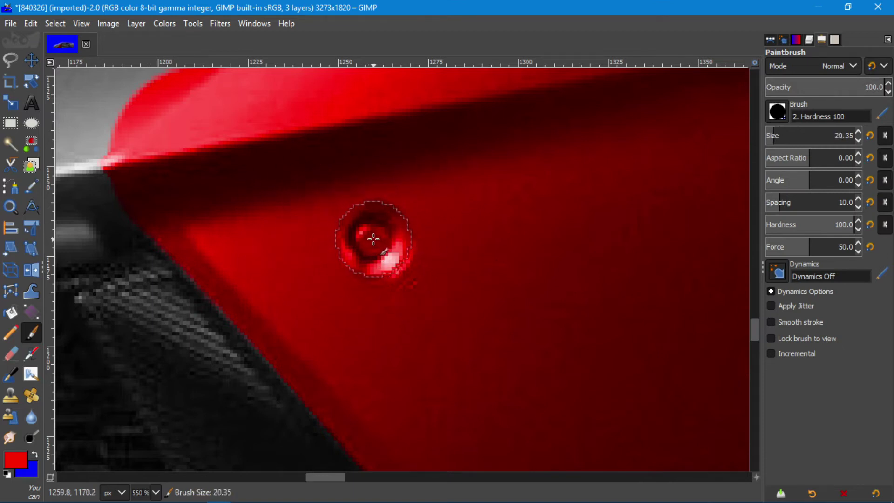
pyautogui.press('x')
pyautogui.click(377, 240)
pyautogui.scroll(-3, 377, 241)
pyautogui.scroll(-2, 473, 235)
pyautogui.scroll(2, 481, 275)
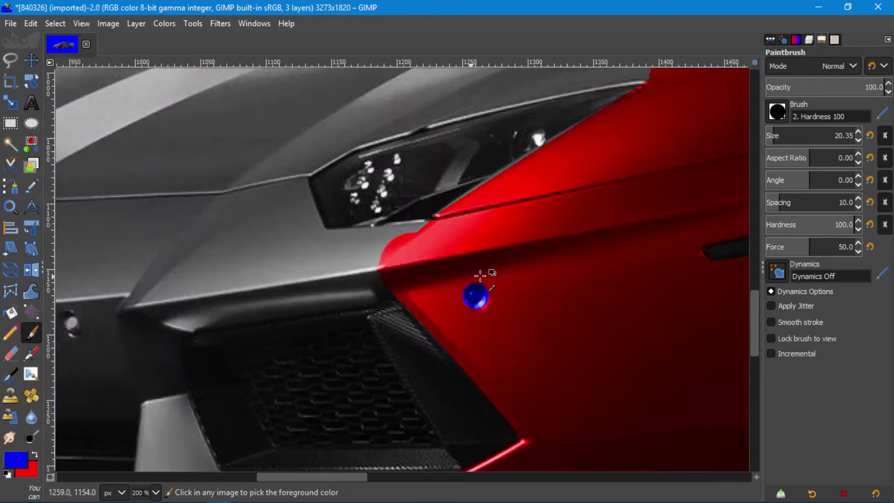
pyautogui.scroll(5, 480, 275)
# - Undo the blue dot and repaint it with a slightly smaller brush
pyautogui.hotkey('ctrl', 'z')
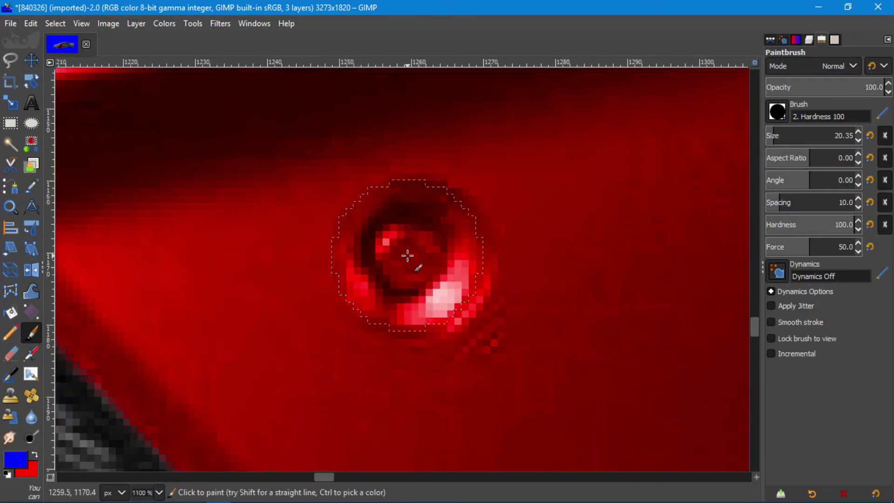
pyautogui.press('[')
pyautogui.press('[')
pyautogui.press('[')
pyautogui.click(406, 253)
pyautogui.scroll(-4, 536, 300)
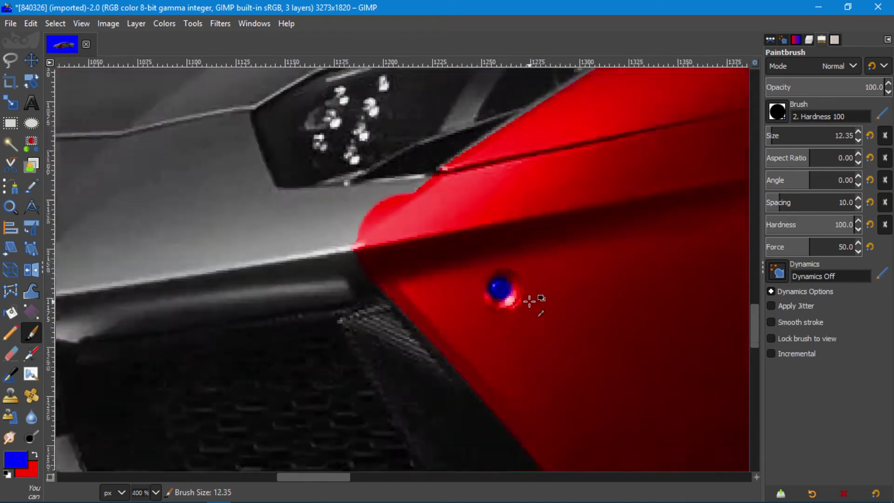
pyautogui.scroll(-2, 535, 299)
pyautogui.scroll(-3, 527, 294)
pyautogui.scroll(1, 526, 294)
pyautogui.scroll(1, 559, 248)
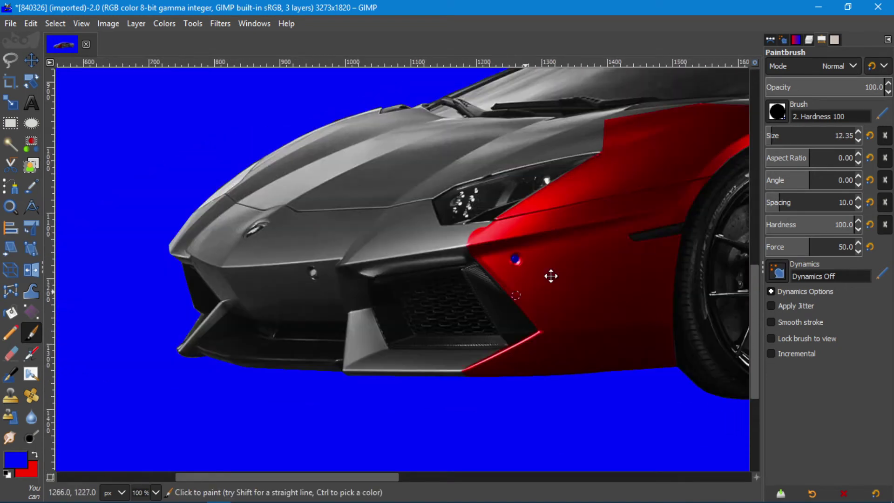
pyautogui.scroll(1, 583, 260)
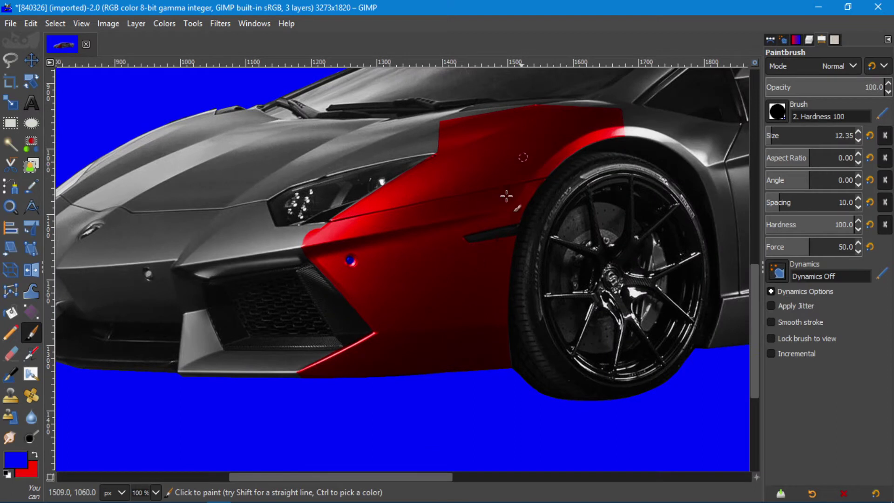
pyautogui.scroll(2, 334, 228)
pyautogui.scroll(2, 479, 399)
pyautogui.scroll(-2, 603, 275)
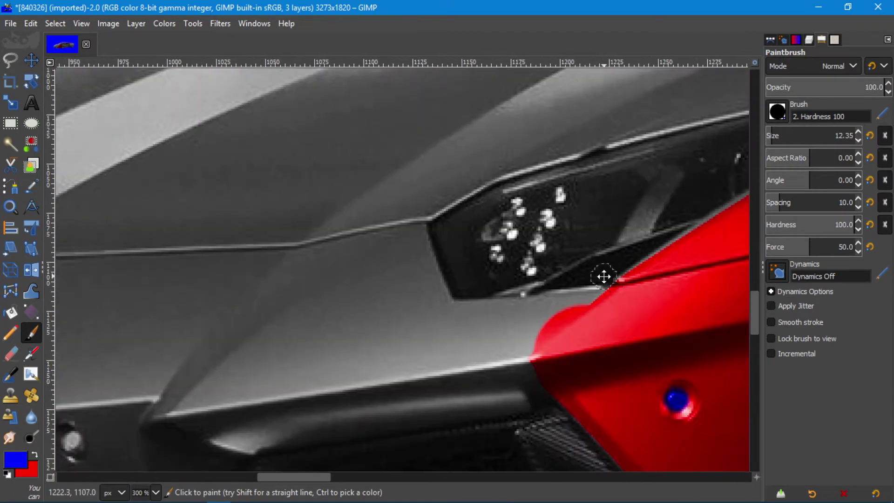
pyautogui.scroll(1, 364, 289)
# - Start a hood outline at the red fender's edge and trace it along the bumper toward the nose
pyautogui.press('b')
pyautogui.moveTo(363, 288); pyautogui.dragTo(578, 179)
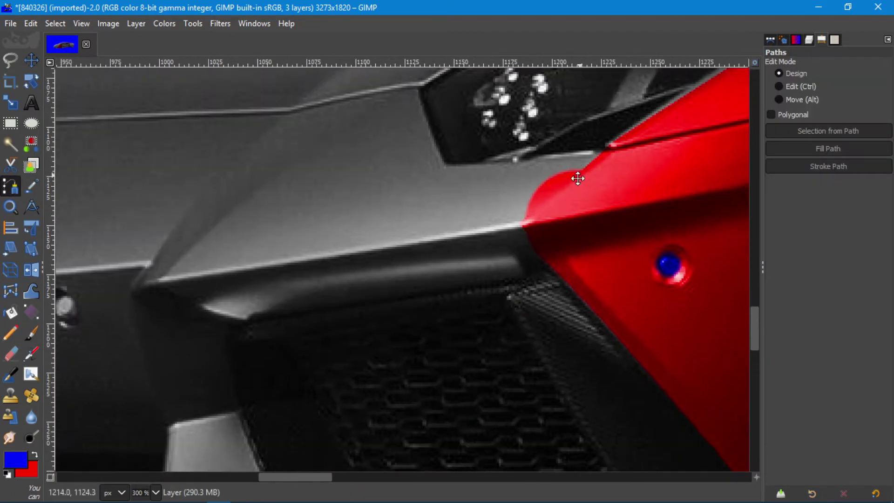
pyautogui.click(552, 271)
pyautogui.click(251, 320)
pyautogui.click(175, 317)
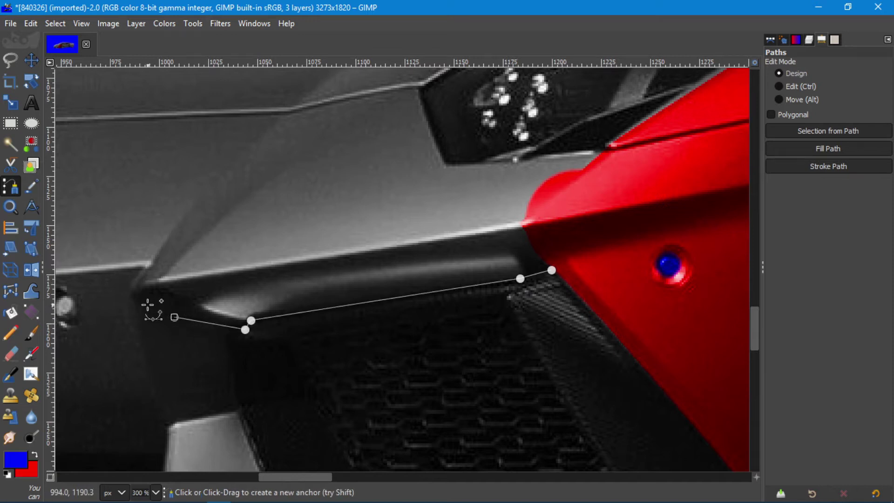
pyautogui.click(142, 255)
pyautogui.moveTo(143, 255)
pyautogui.mouseDown()
pyautogui.moveTo(619, 231)
pyautogui.moveTo(615, 244)
pyautogui.mouseUp()
pyautogui.click(258, 268)
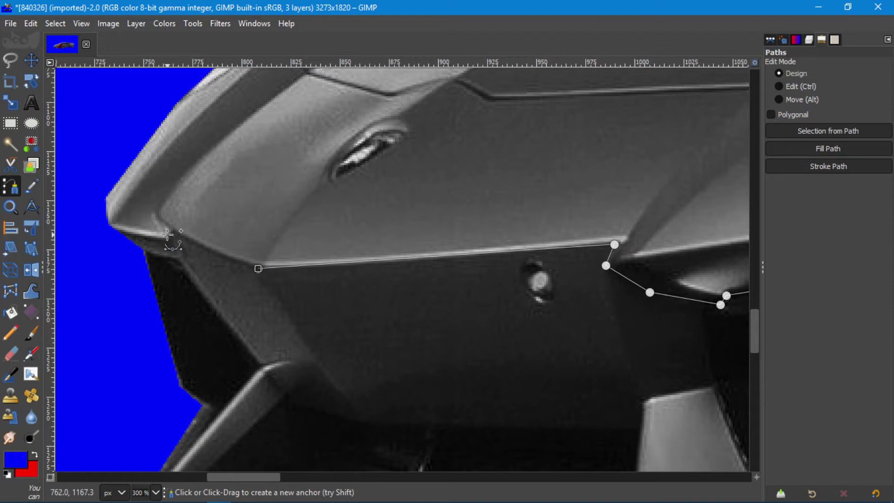
pyautogui.scroll(-3, 106, 195)
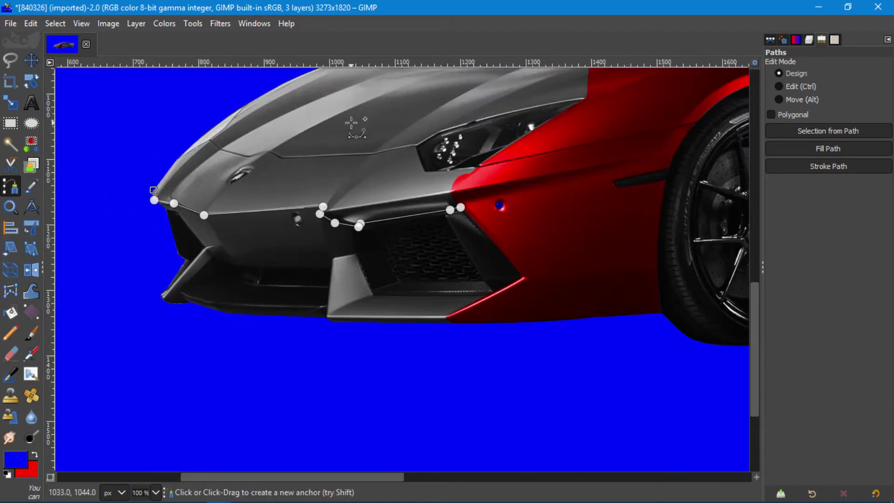
pyautogui.scroll(3, 150, 248)
# - Extend the outline up the nose, across the hood top and along the windscreen base
pyautogui.click(298, 165)
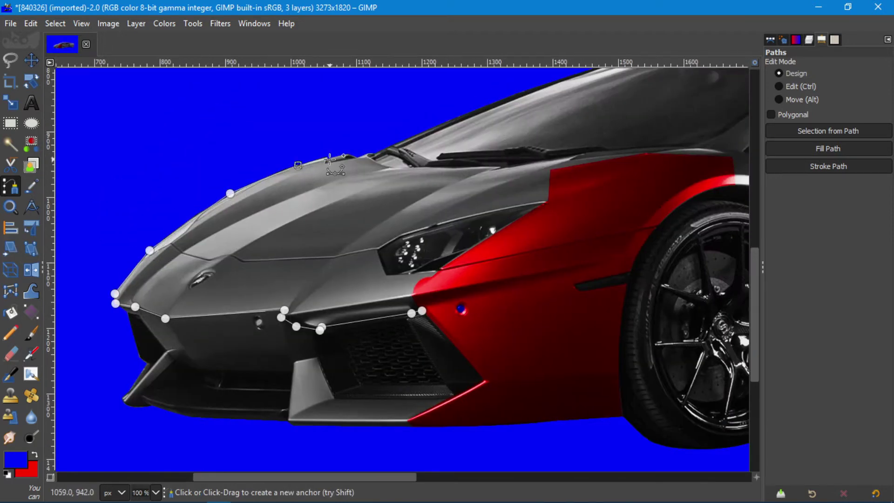
pyautogui.click(376, 154)
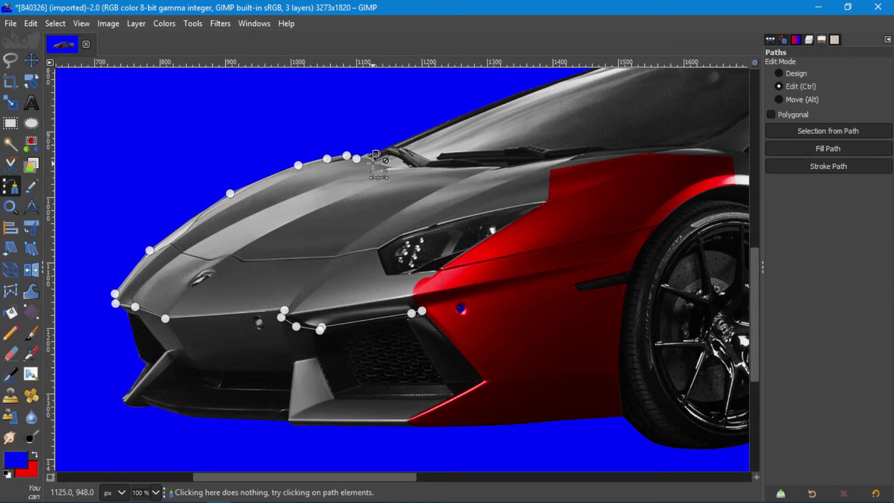
pyautogui.scroll(4, 376, 158)
pyautogui.scroll(2, 377, 151)
pyautogui.click(378, 186)
pyautogui.click(437, 230)
pyautogui.click(538, 253)
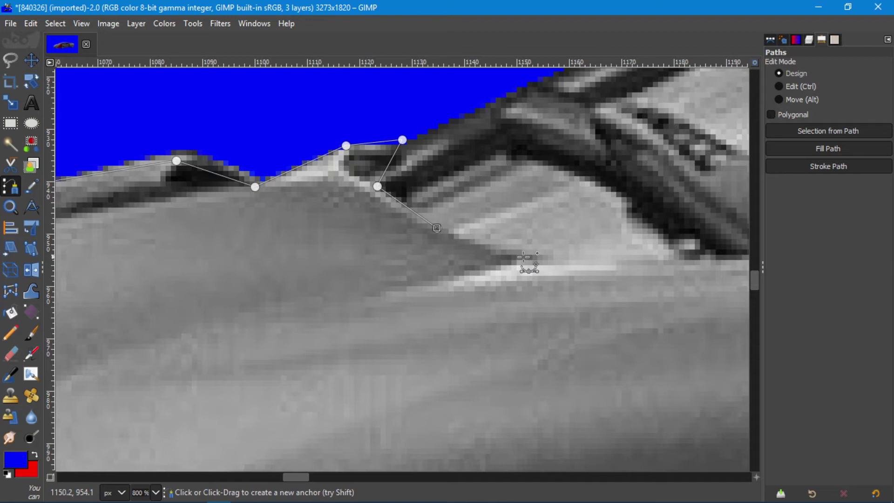
pyautogui.scroll(-2, 535, 256)
pyautogui.scroll(-1, 380, 203)
pyautogui.click(441, 208)
pyautogui.click(605, 201)
pyautogui.click(671, 201)
# - Finish the outline past the fender's top corner and headlight, closing it at the start point
pyautogui.scroll(-2, 670, 201)
pyautogui.scroll(-1, 654, 124)
pyautogui.scroll(2, 653, 123)
pyautogui.hscroll(3, 544, 165)
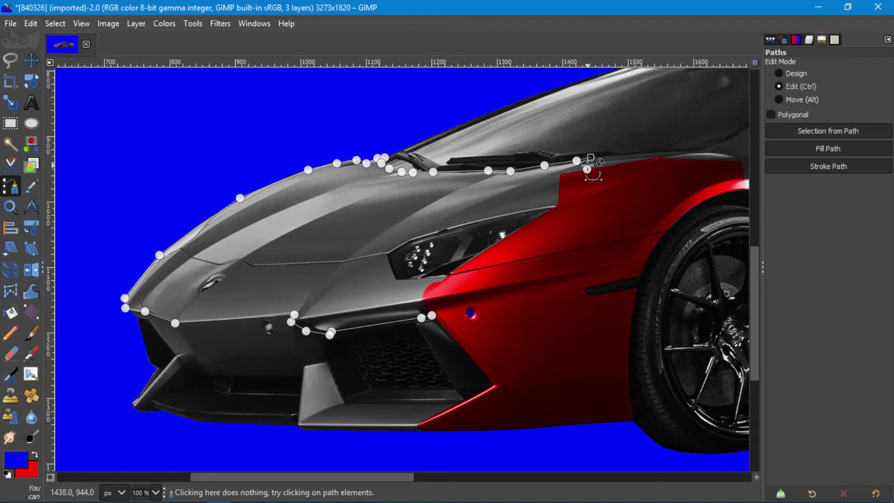
pyautogui.click(554, 206)
pyautogui.scroll(2, 554, 206)
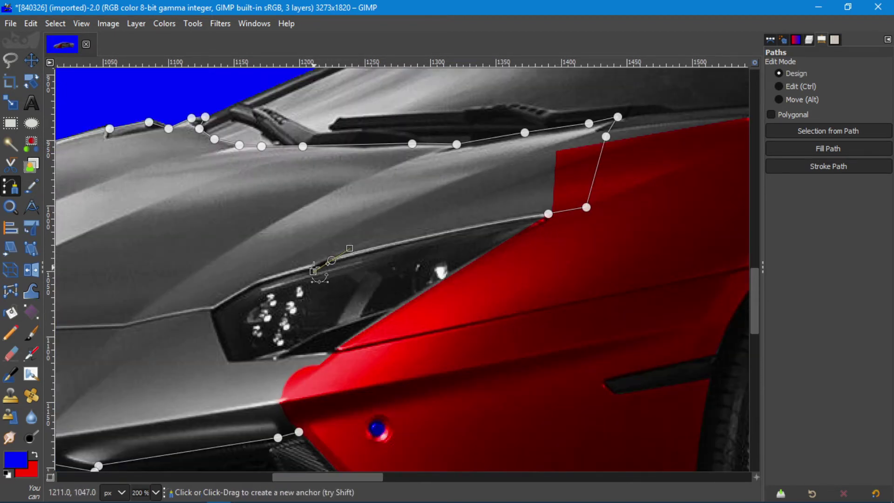
pyautogui.click(325, 259)
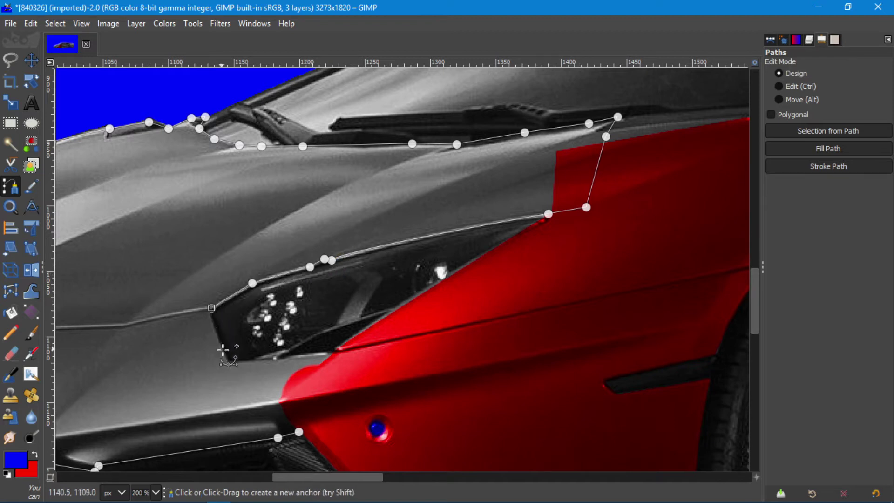
pyautogui.click(299, 432)
pyautogui.scroll(-3, 429, 359)
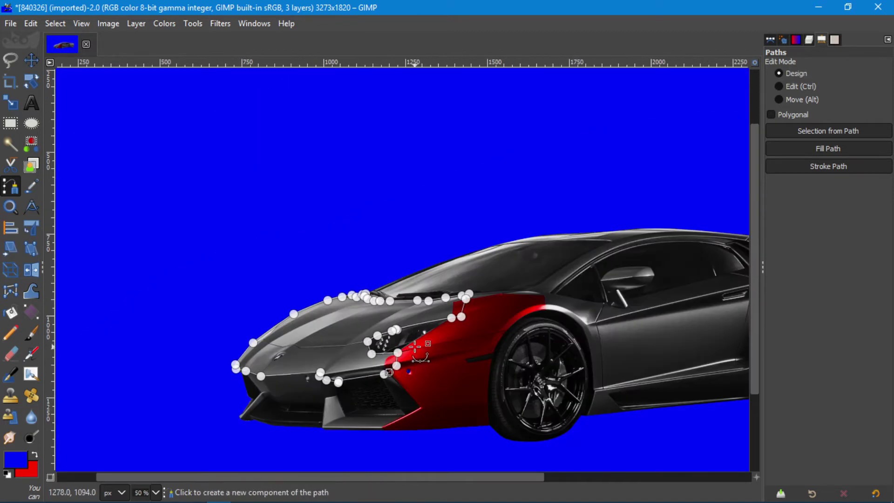
# - Paint the selected hood and nose red, undoing an accidental blue stroke first
pyautogui.click(27, 334)
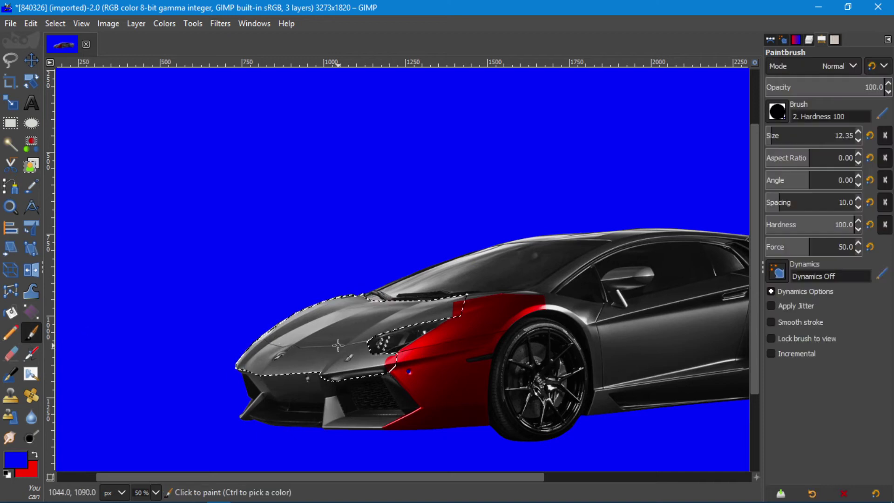
pyautogui.moveTo(321, 326)
pyautogui.mouseDown()
pyautogui.moveTo(266, 357)
pyautogui.moveTo(218, 344)
pyautogui.mouseUp()
pyautogui.hotkey('ctrl', 'z')
pyautogui.press('x')
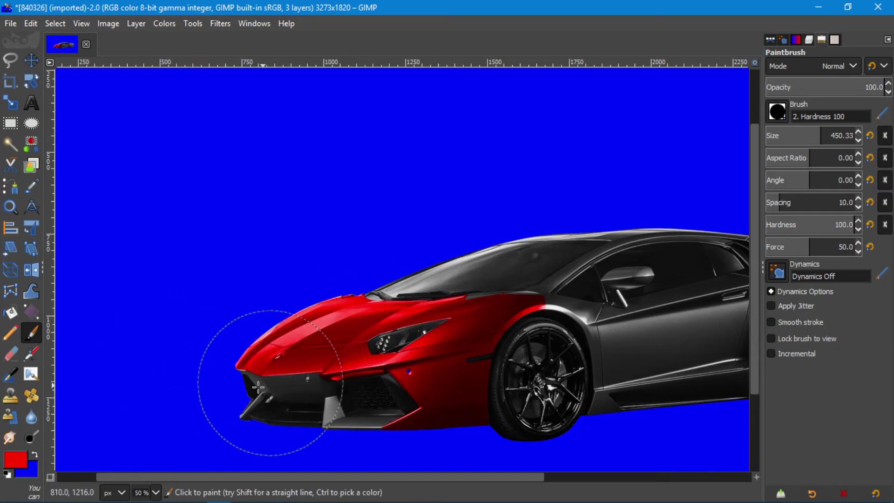
pyautogui.scroll(3, 288, 387)
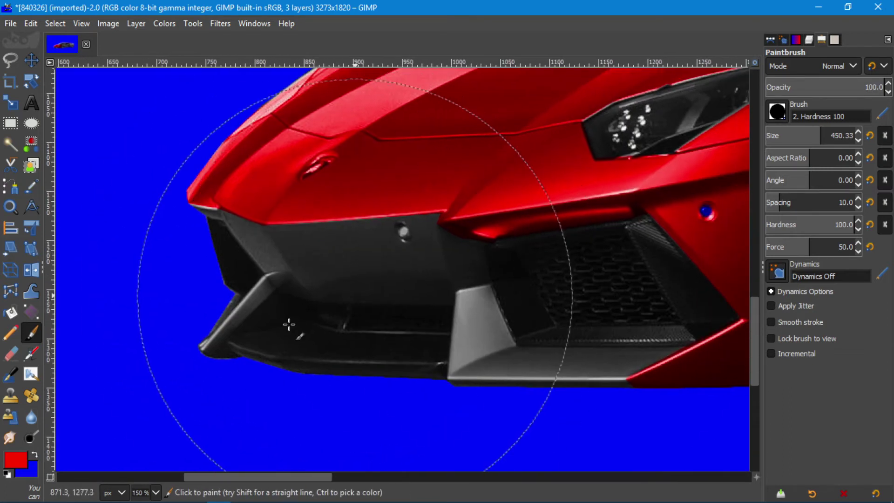
# - Begin a new path with a curved point at the lower bumper's left corner
pyautogui.press('b')
pyautogui.scroll(3, 199, 205)
pyautogui.moveTo(169, 220); pyautogui.dragTo(253, 279)
pyautogui.scroll(-3, 250, 280)
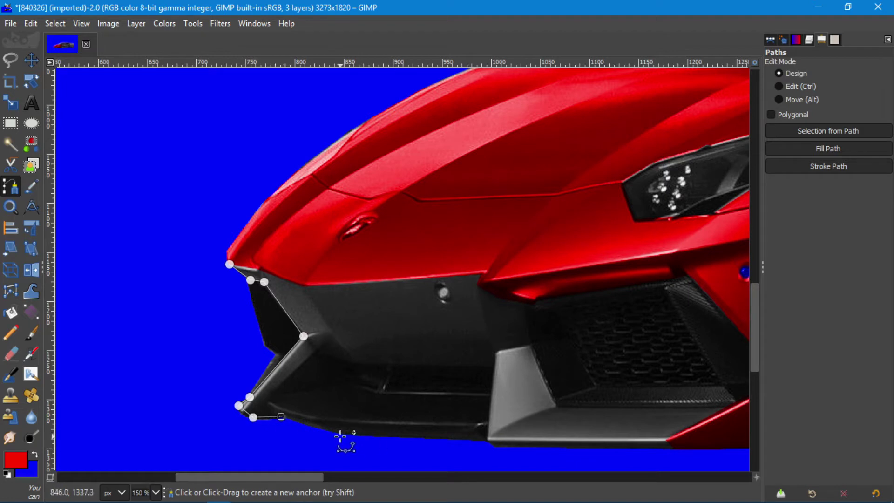
# - Close the lower bumper outline, convert it to a selection, and paint it red
pyautogui.click(486, 439)
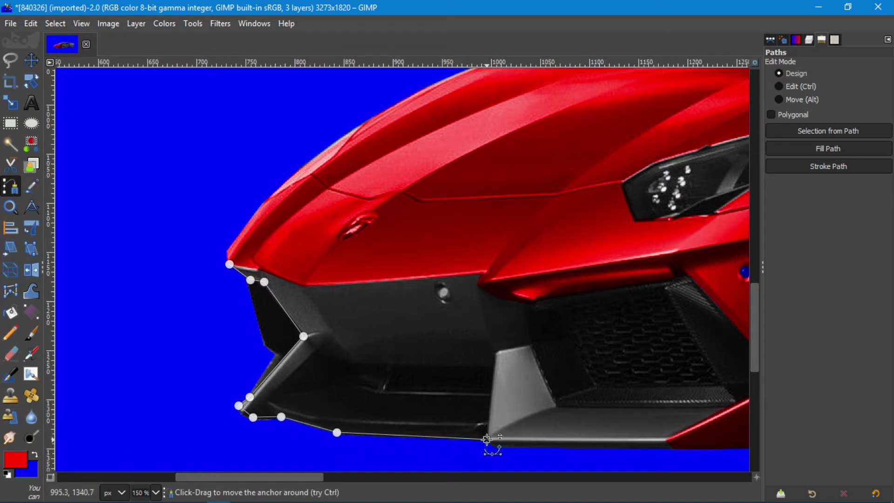
pyautogui.click(495, 353)
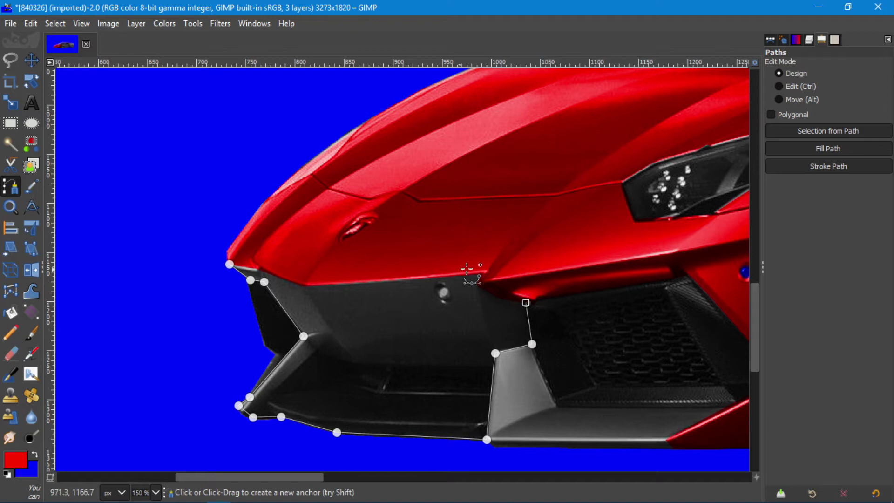
pyautogui.click(242, 241)
pyautogui.press('Return')
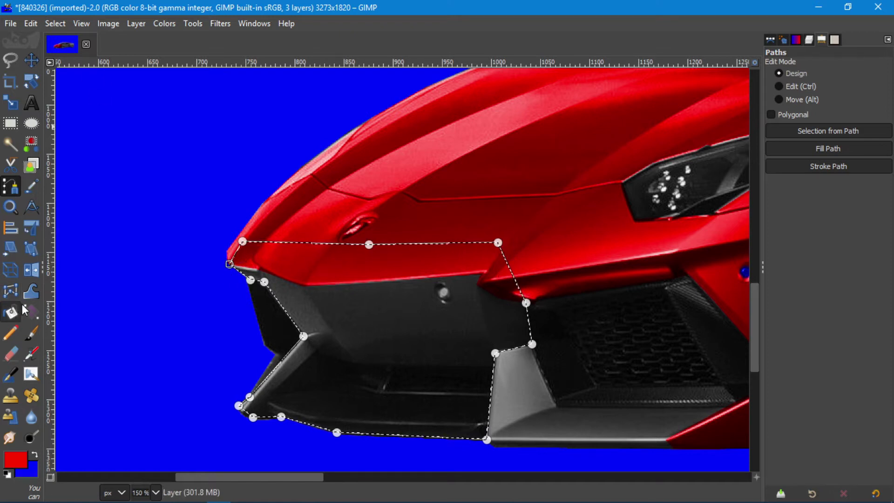
pyautogui.press('p')
pyautogui.moveTo(446, 368); pyautogui.dragTo(367, 320)
# - Set the background colour to dark grey 4f4f4f and reduce the brush size to about 57
pyautogui.keyDown('ctrl'); pyautogui.scroll(-4, 375, 309); pyautogui.keyUp('ctrl')
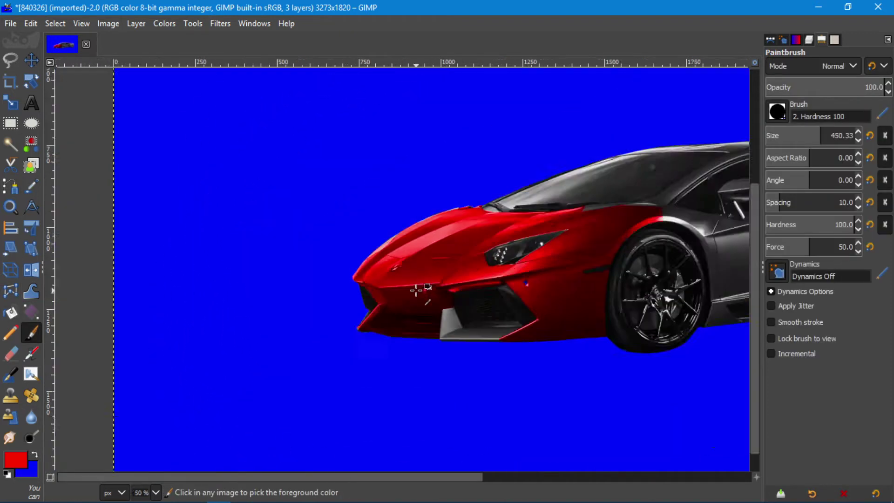
pyautogui.keyDown('ctrl'); pyautogui.scroll(4, 436, 280); pyautogui.keyUp('ctrl')
pyautogui.keyDown('ctrl'); pyautogui.scroll(1, 316, 416); pyautogui.keyUp('ctrl')
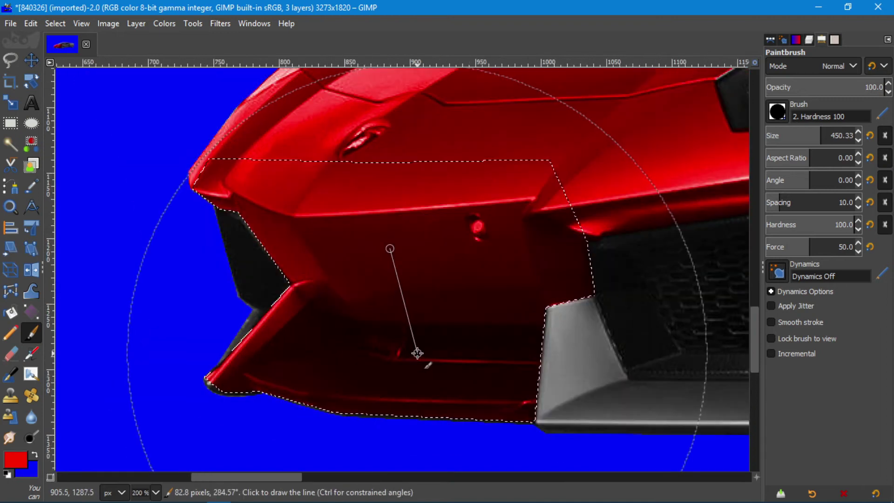
pyautogui.click(33, 470)
pyautogui.moveTo(611, 293); pyautogui.dragTo(670, 291)
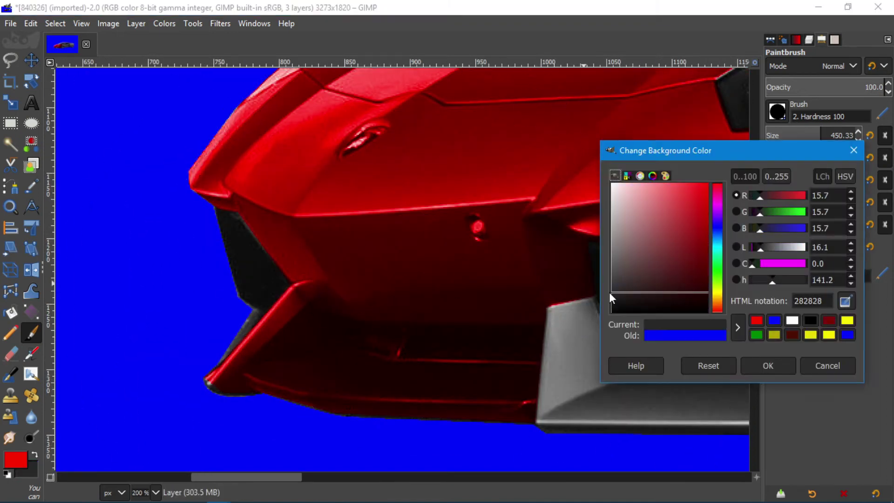
pyautogui.click(853, 150)
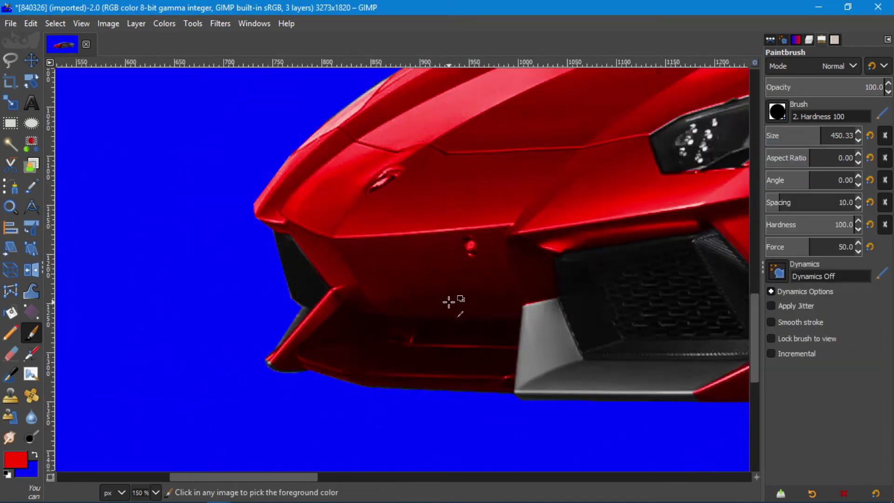
pyautogui.click(780, 135)
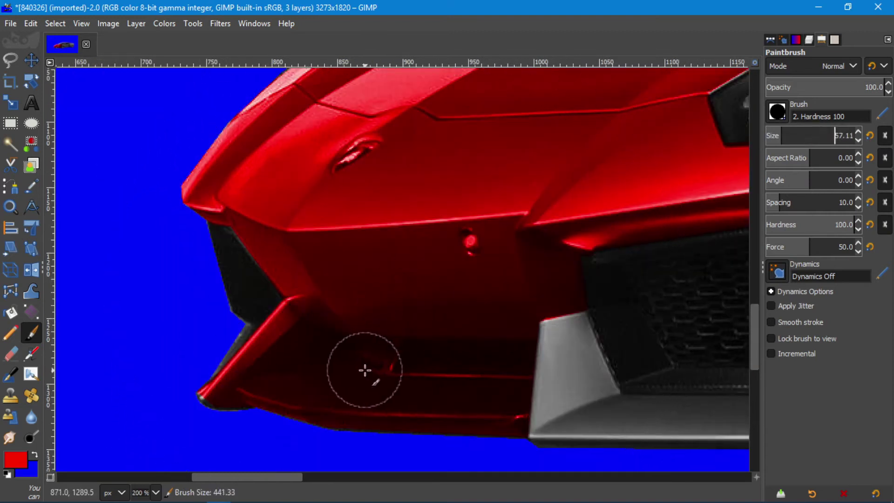
pyautogui.click(34, 472)
pyautogui.click(613, 280)
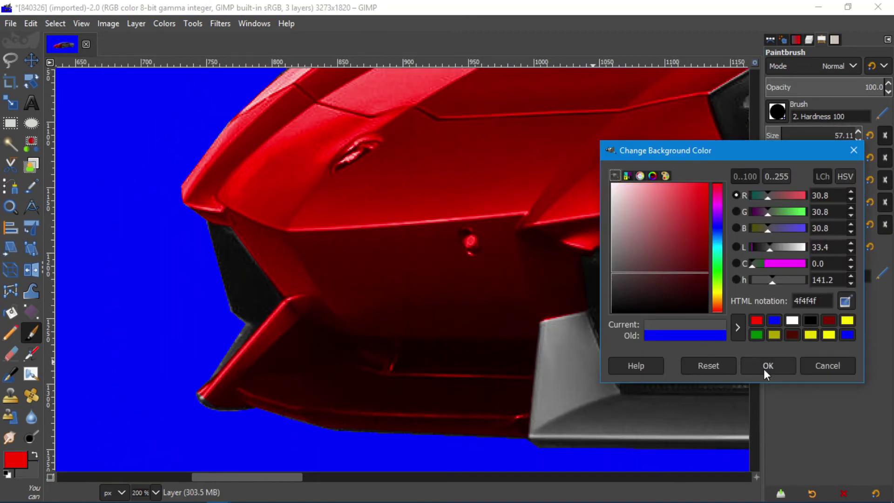
pyautogui.click(766, 367)
# - Paint the nose panel above the bumper lip red within the selection
pyautogui.press('x')
pyautogui.click(310, 376)
pyautogui.scroll(-3, 467, 373)
pyautogui.scroll(4, 429, 350)
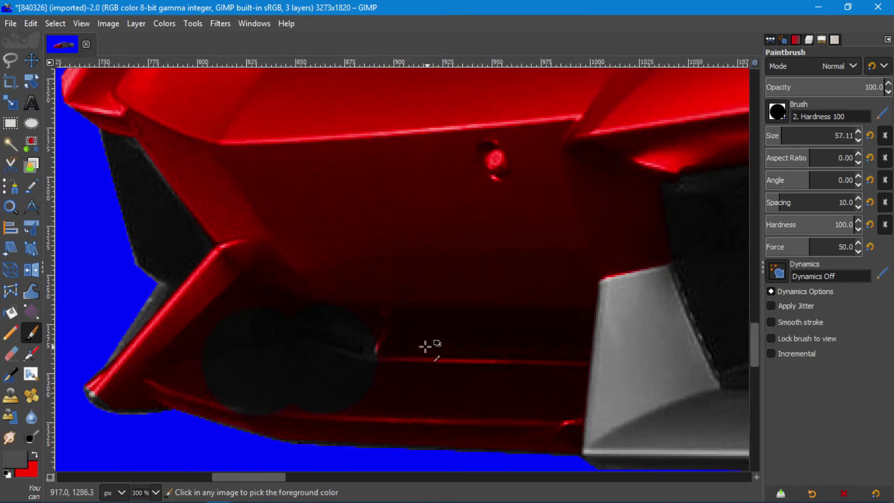
pyautogui.scroll(-2, 466, 382)
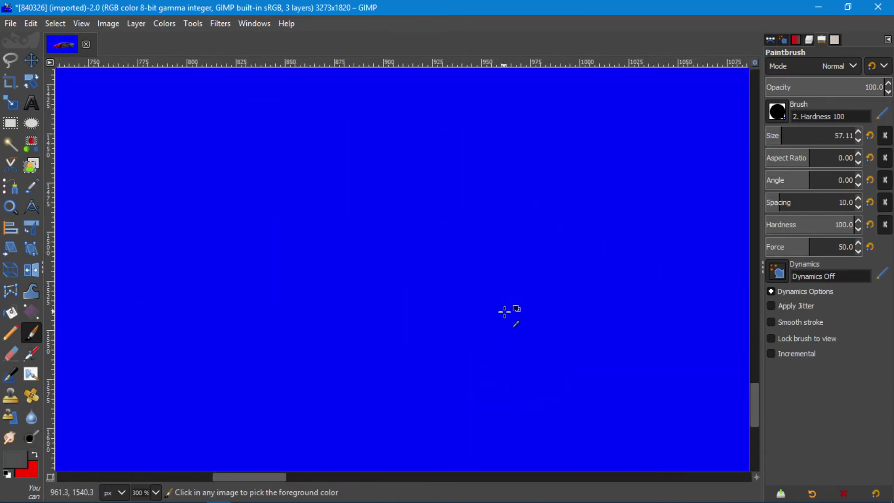
pyautogui.scroll(-3, 509, 310)
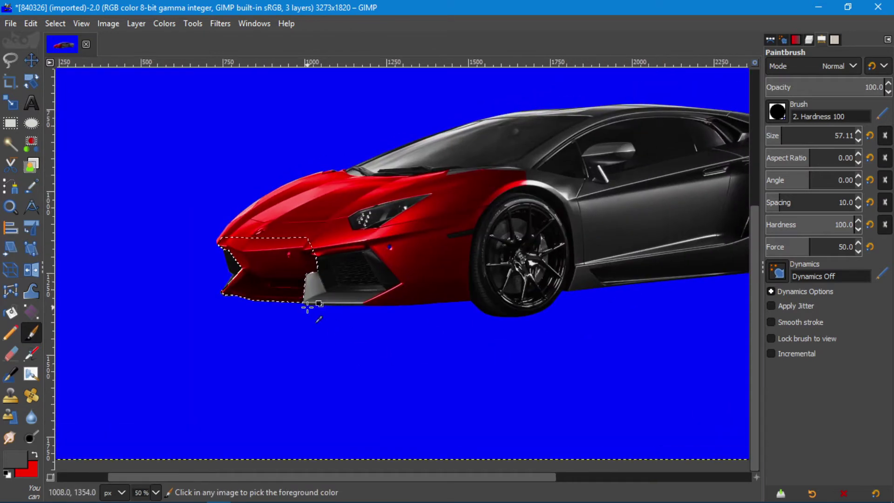
pyautogui.scroll(2, 184, 302)
pyautogui.scroll(2, 180, 233)
pyautogui.keyDown('ctrl'); pyautogui.click(224, 234); pyautogui.keyUp('ctrl')
pyautogui.moveTo(189, 239)
pyautogui.mouseDown()
pyautogui.moveTo(256, 274)
pyautogui.moveTo(380, 304)
pyautogui.moveTo(228, 195)
pyautogui.mouseUp()
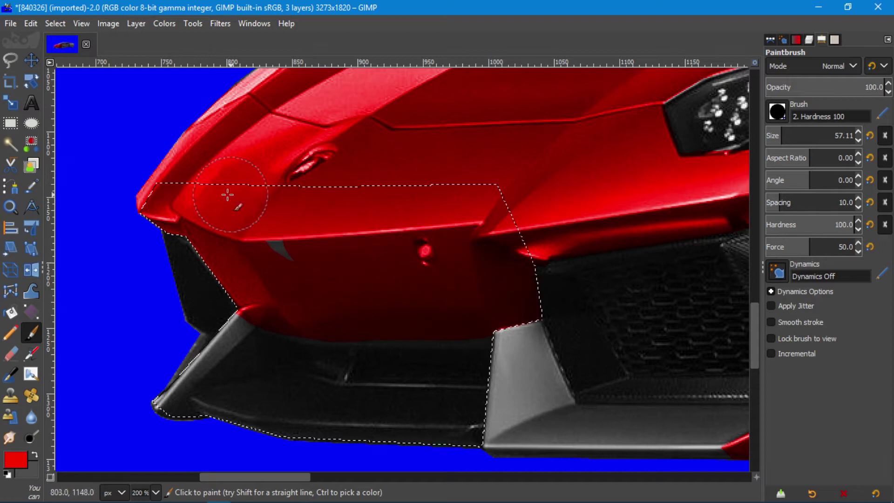
# - Draw straight red lines along the bumper's top, left diagonal strip and bottom edge
pyautogui.click(484, 313)
pyautogui.keyDown('shift'); pyautogui.click(407, 312); pyautogui.keyUp('shift')
pyautogui.keyDown('shift'); pyautogui.click(357, 312); pyautogui.keyUp('shift')
pyautogui.keyDown('shift'); pyautogui.click(238, 311); pyautogui.keyUp('shift')
pyautogui.keyDown('shift'); pyautogui.click(191, 356); pyautogui.keyUp('shift')
pyautogui.keyDown('shift'); pyautogui.click(156, 401); pyautogui.keyUp('shift')
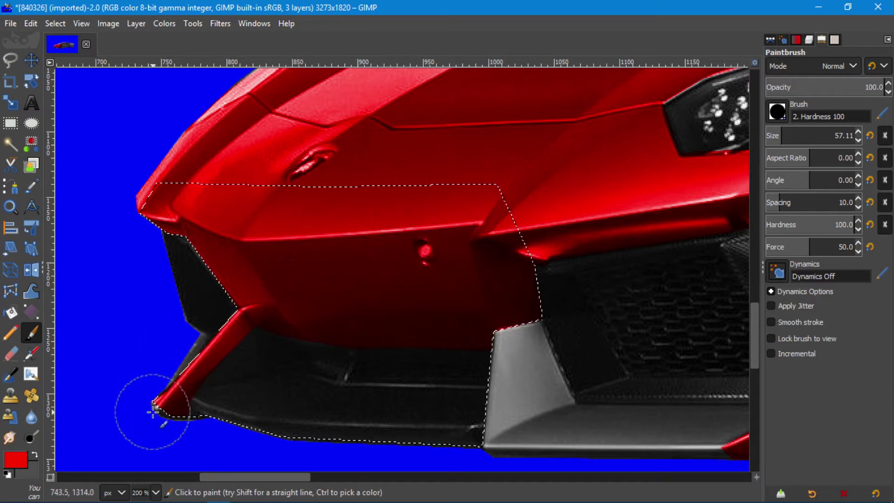
pyautogui.keyDown('shift'); pyautogui.click(224, 436); pyautogui.keyUp('shift')
pyautogui.keyDown('shift'); pyautogui.click(370, 463); pyautogui.keyUp('shift')
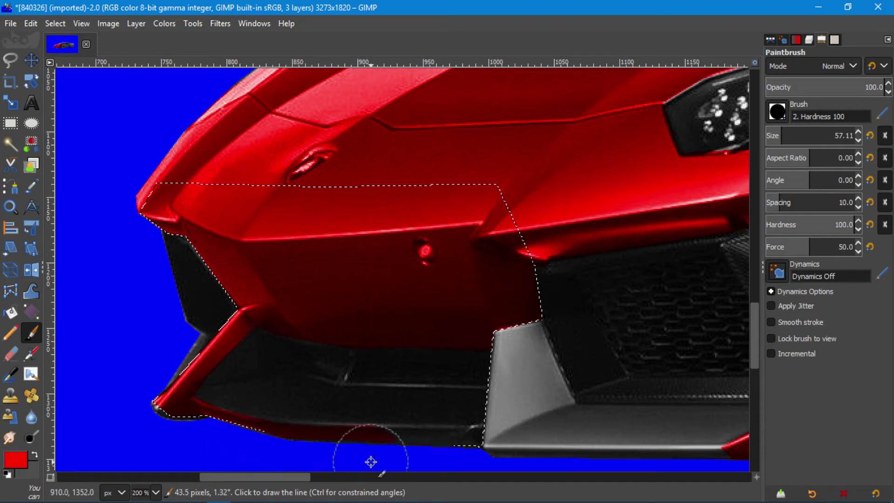
pyautogui.keyDown('shift'); pyautogui.click(437, 465); pyautogui.keyUp('shift')
pyautogui.keyDown('shift'); pyautogui.click(326, 460); pyautogui.keyUp('shift')
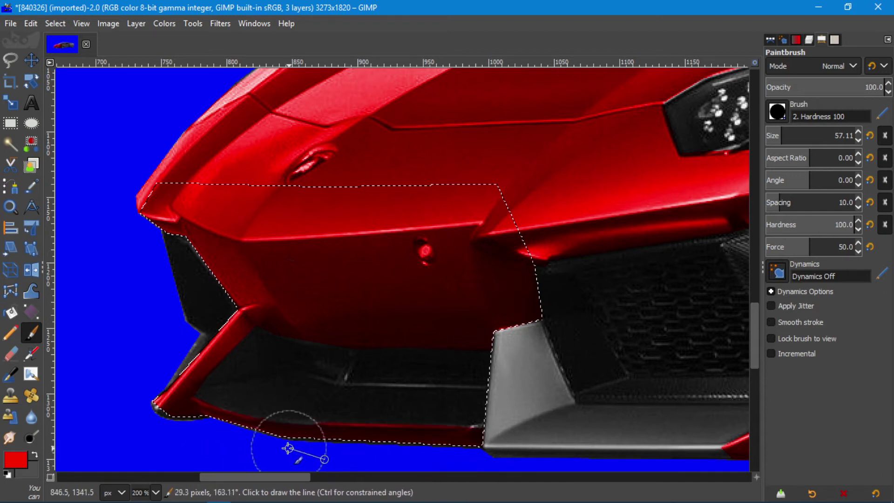
# - Clear the selection and paint red over the dark dab near the upper corner
pyautogui.click(408, 280)
pyautogui.hotkey('ctrl', 'shift', 'a')
pyautogui.keyDown('shift'); pyautogui.click(250, 278); pyautogui.keyUp('shift')
pyautogui.moveTo(250, 278); pyautogui.dragTo(220, 287)
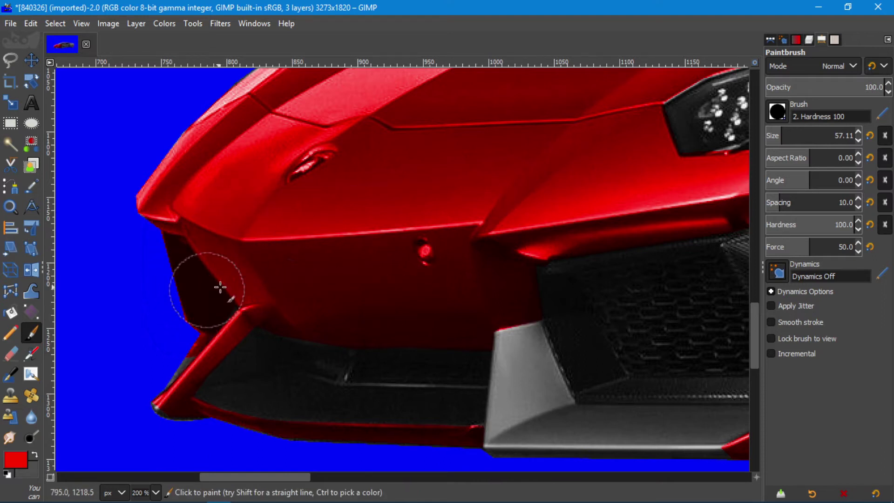
pyautogui.scroll(-2, 298, 261)
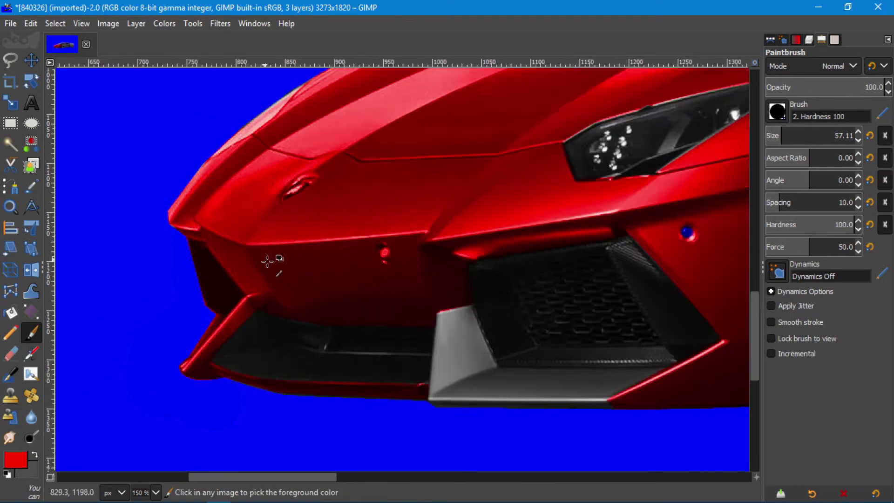
pyautogui.scroll(-1, 275, 326)
pyautogui.scroll(4, 307, 391)
# - Shrink the brush, try a red stroke along the lower intake edge, then undo it
pyautogui.press('[')
pyautogui.press('[')
pyautogui.press('[')
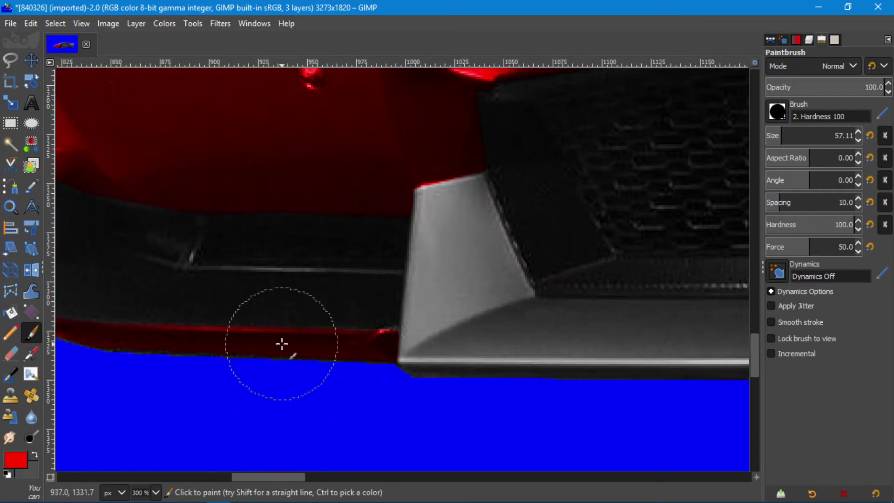
pyautogui.press('[')
pyautogui.press('[')
pyautogui.press('[')
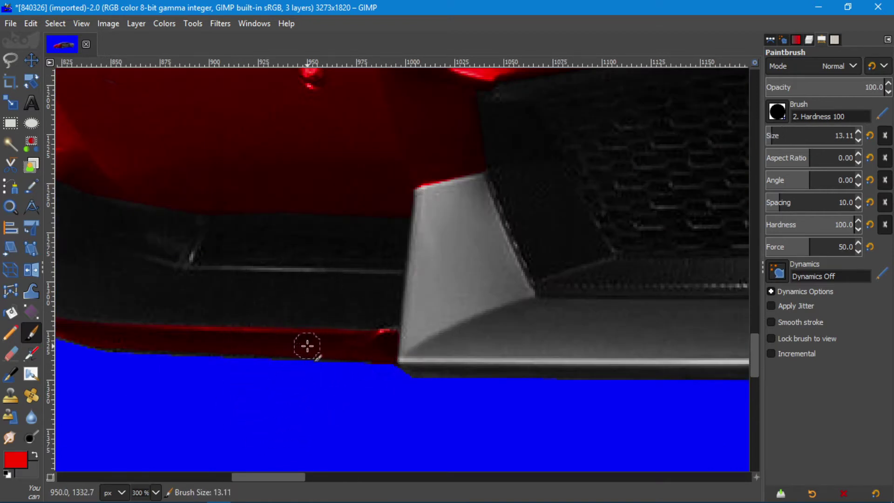
pyautogui.hscroll(-3, 307, 346)
pyautogui.keyDown('shift'); pyautogui.click(402, 328); pyautogui.keyUp('shift')
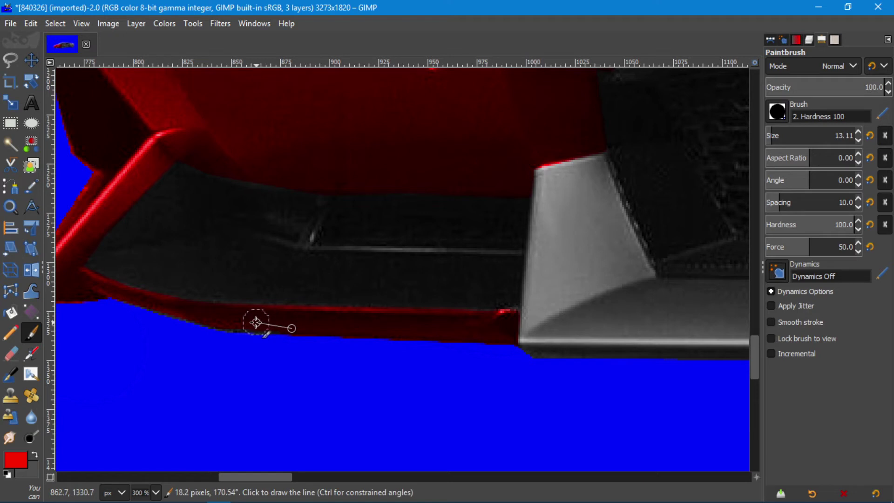
pyautogui.keyDown('shift'); pyautogui.click(196, 315); pyautogui.keyUp('shift')
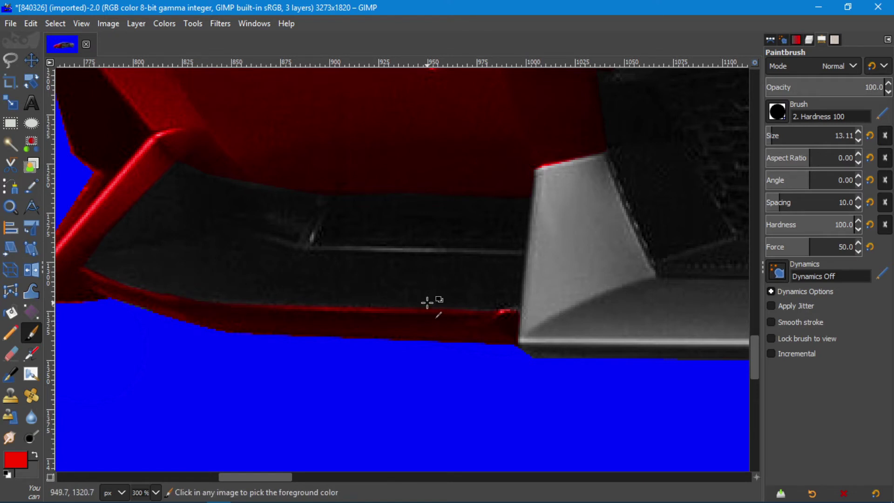
pyautogui.scroll(-2, 427, 303)
pyautogui.scroll(-4, 538, 295)
pyautogui.scroll(2, 473, 413)
pyautogui.scroll(5, 473, 413)
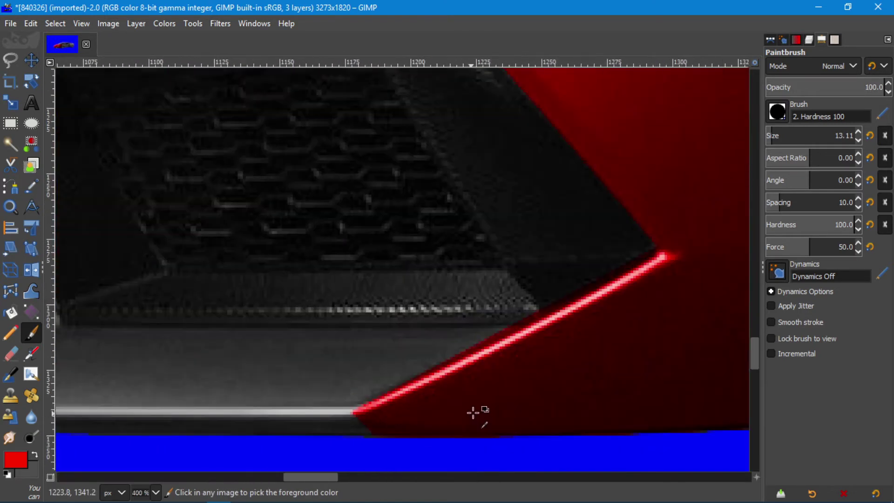
pyautogui.scroll(-2, 473, 413)
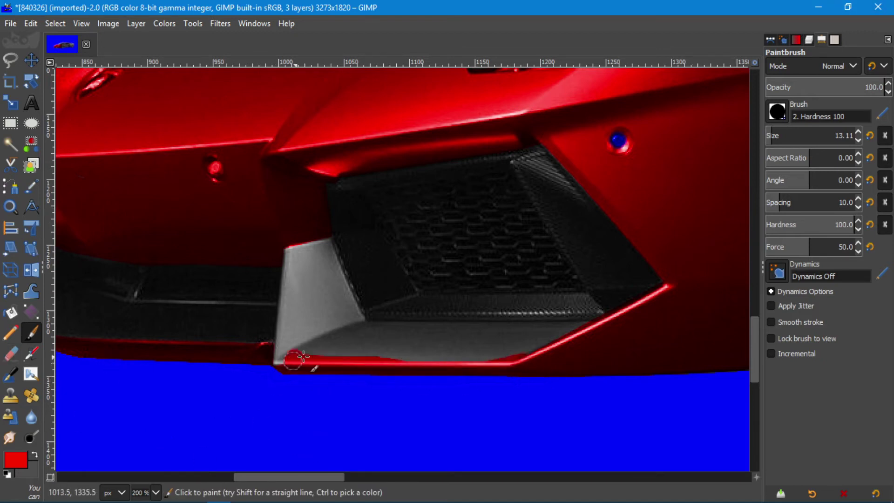
pyautogui.hotkey('ctrl', 'z')
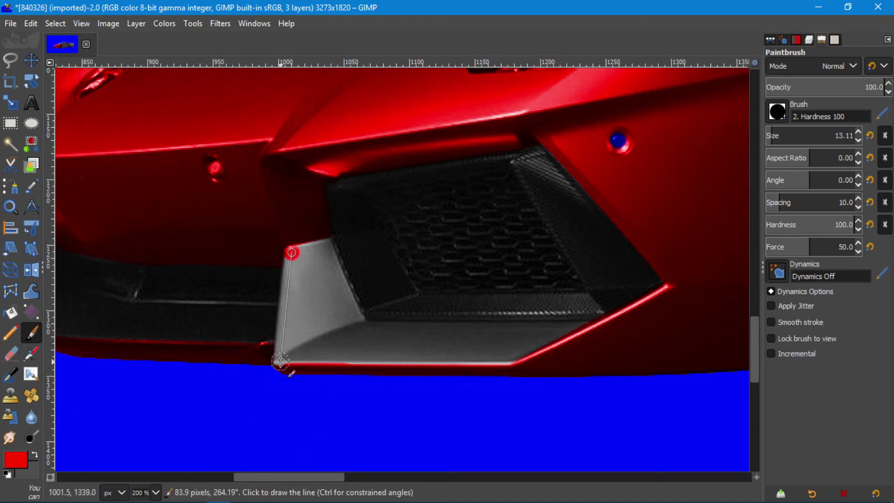
# - Paint the grey panel and the air intake's diagonal, bottom and left edges red
pyautogui.keyDown('shift'); pyautogui.click(282, 362); pyautogui.keyUp('shift')
pyautogui.keyDown('shift'); pyautogui.click(361, 324); pyautogui.keyUp('shift')
pyautogui.keyDown('shift'); pyautogui.click(559, 331); pyautogui.keyUp('shift')
pyautogui.moveTo(519, 354); pyautogui.dragTo(299, 356)
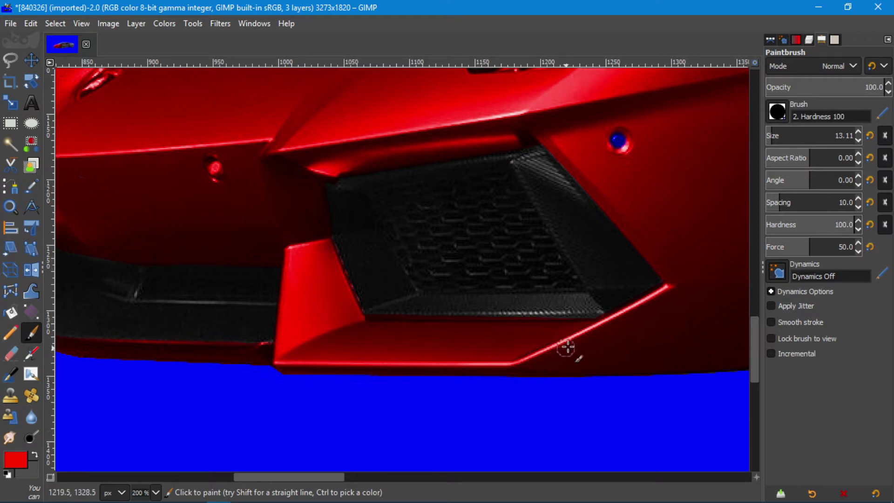
pyautogui.moveTo(658, 313); pyautogui.dragTo(480, 341)
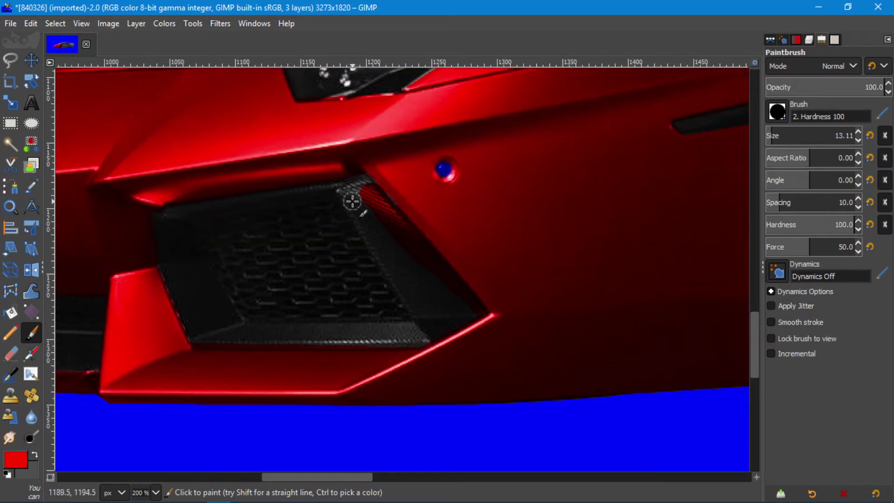
pyautogui.keyDown('shift'); pyautogui.click(418, 326); pyautogui.keyUp('shift')
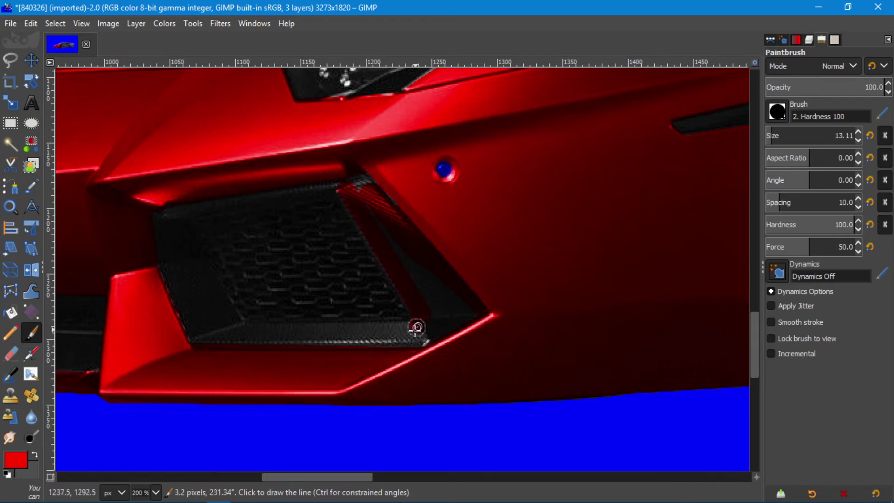
pyautogui.keyDown('shift'); pyautogui.click(232, 326); pyautogui.keyUp('shift')
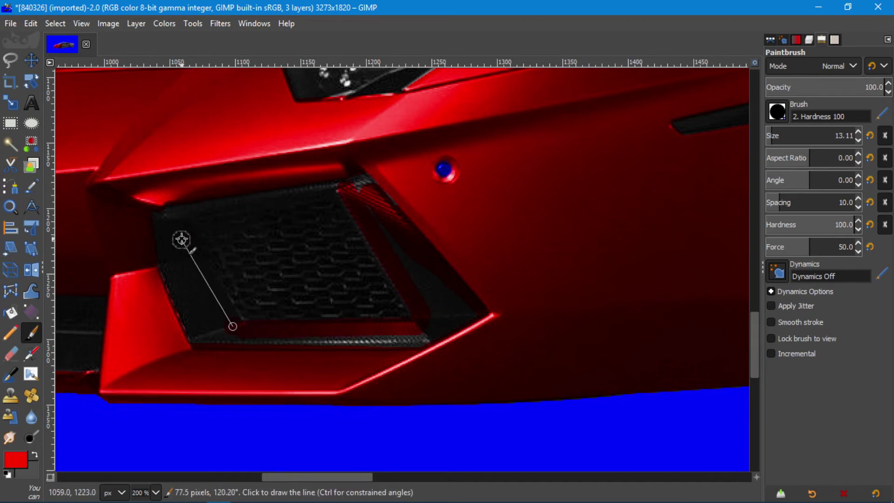
pyautogui.keyDown('shift'); pyautogui.click(183, 228); pyautogui.keyUp('shift')
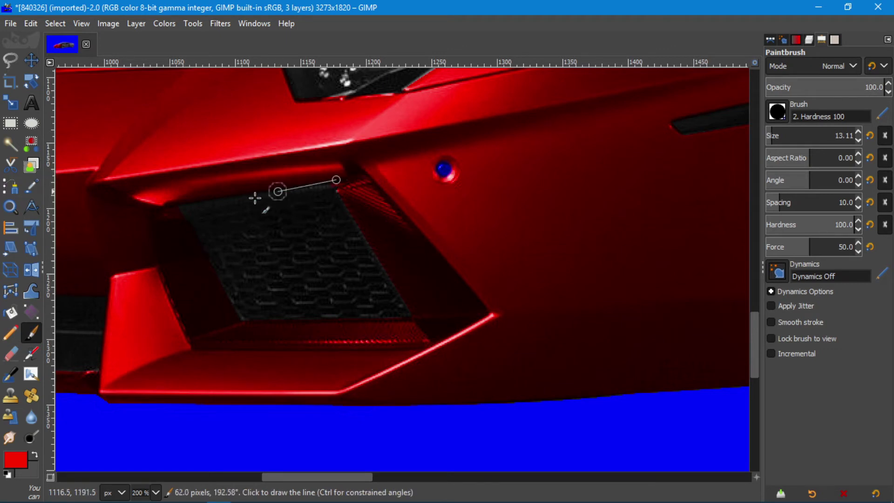
# - Switch to dark grey and darken the lower bumper strip and the opening's left edge
pyautogui.keyDown('ctrl'); pyautogui.scroll(-5, 353, 242); pyautogui.keyUp('ctrl')
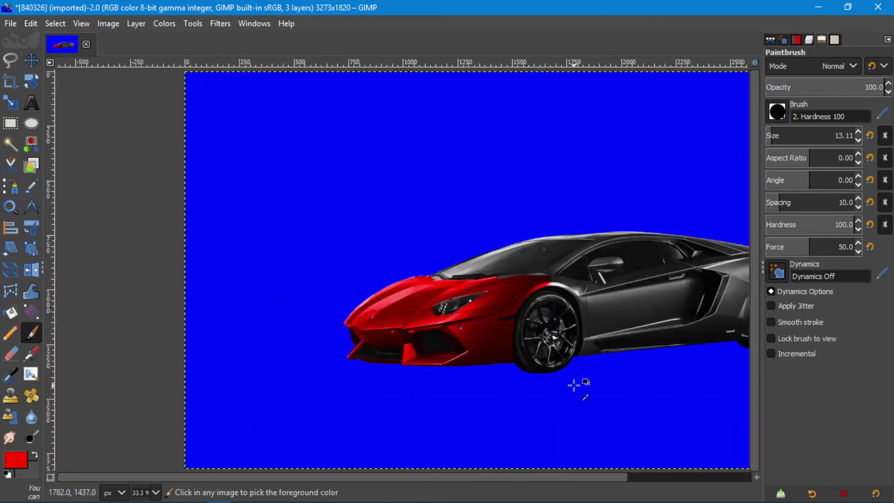
pyautogui.scroll(1, 324, 263)
pyautogui.keyDown('ctrl'); pyautogui.scroll(3, 177, 362); pyautogui.keyUp('ctrl')
pyautogui.keyDown('ctrl'); pyautogui.scroll(2, 190, 323); pyautogui.keyUp('ctrl')
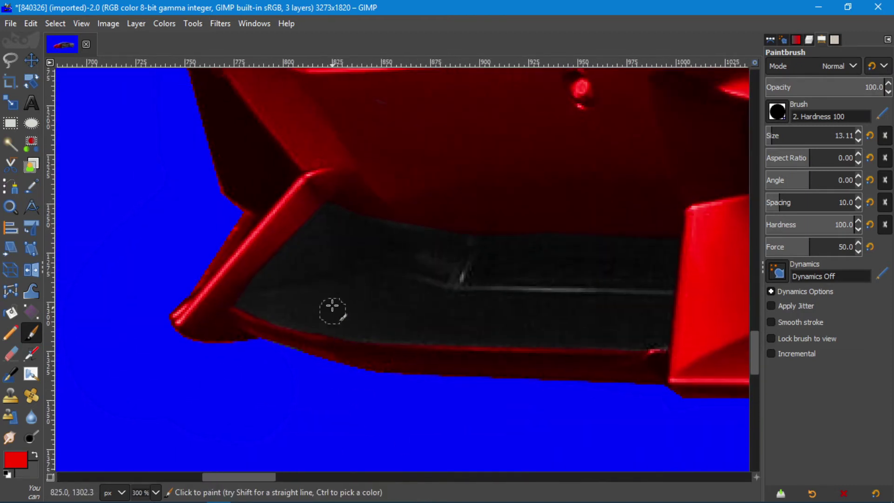
pyautogui.click(29, 468)
pyautogui.press('Return')
pyautogui.press('x')
pyautogui.moveTo(344, 302); pyautogui.dragTo(555, 300)
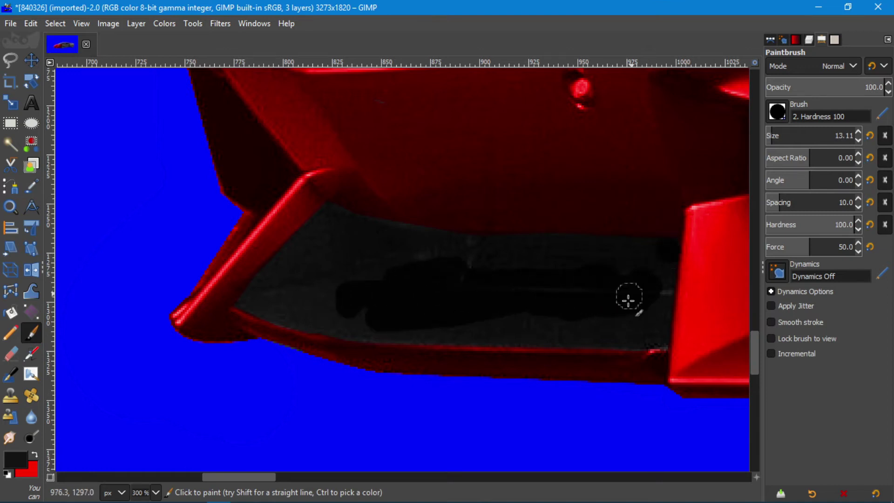
pyautogui.keyDown('shift'); pyautogui.click(659, 335); pyautogui.keyUp('shift')
pyautogui.keyDown('shift'); pyautogui.click(350, 326); pyautogui.keyUp('shift')
pyautogui.keyDown('shift'); pyautogui.click(315, 319); pyautogui.keyUp('shift')
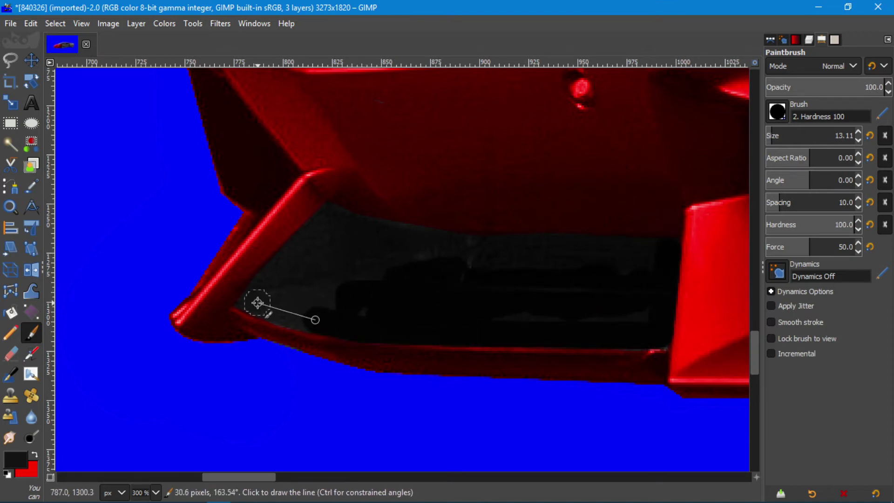
pyautogui.keyDown('shift'); pyautogui.click(253, 302); pyautogui.keyUp('shift')
pyautogui.keyDown('shift'); pyautogui.click(331, 217); pyautogui.keyUp('shift')
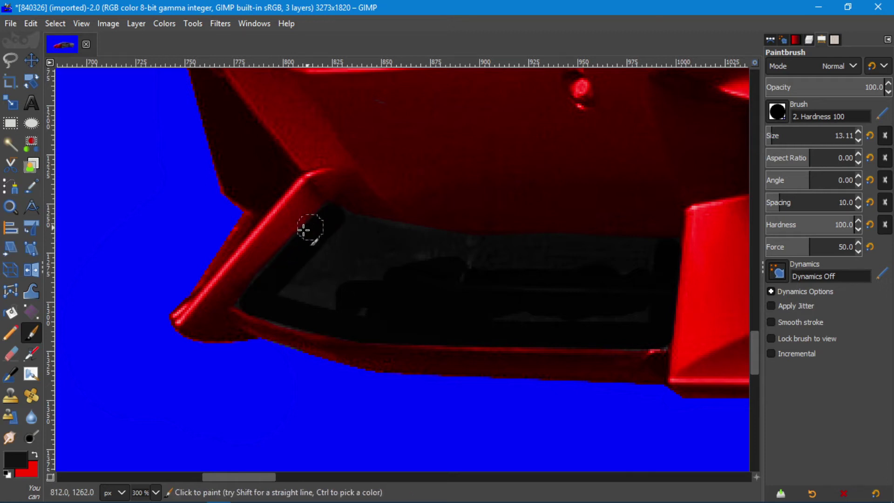
# - Paint the bumper opening's top edge and remaining grey patches near-black
pyautogui.moveTo(260, 280); pyautogui.dragTo(382, 279)
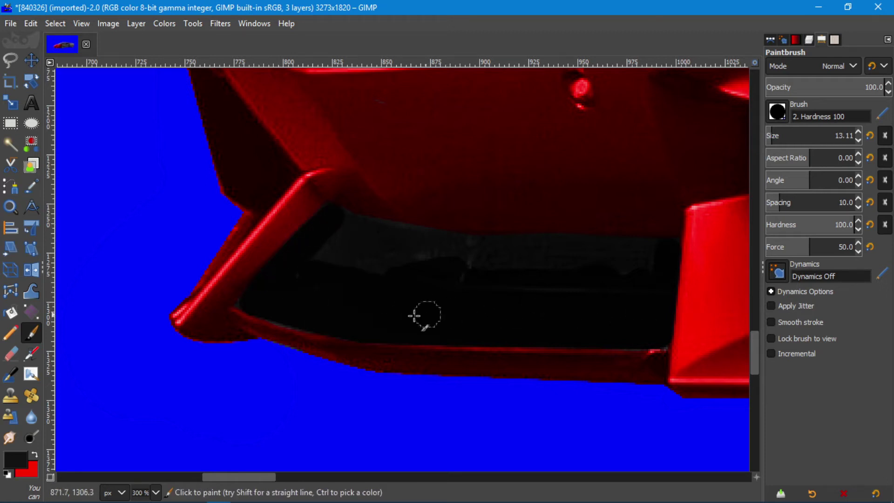
pyautogui.click(338, 217)
pyautogui.keyDown('shift'); pyautogui.click(415, 238); pyautogui.keyUp('shift')
pyautogui.keyDown('shift'); pyautogui.click(483, 246); pyautogui.keyUp('shift')
pyautogui.keyDown('shift'); pyautogui.click(531, 244); pyautogui.keyUp('shift')
pyautogui.keyDown('shift'); pyautogui.click(606, 247); pyautogui.keyUp('shift')
pyautogui.keyDown('shift'); pyautogui.click(652, 250); pyautogui.keyUp('shift')
pyautogui.moveTo(410, 265); pyautogui.dragTo(418, 258)
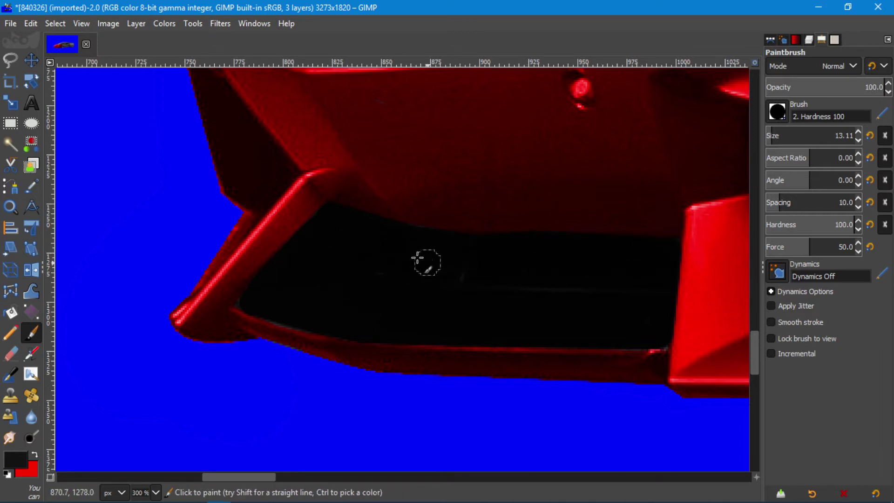
# - Undo the last black strokes in the bumper opening and reposition the view
pyautogui.scroll(-3, 522, 291)
pyautogui.scroll(-2, 652, 309)
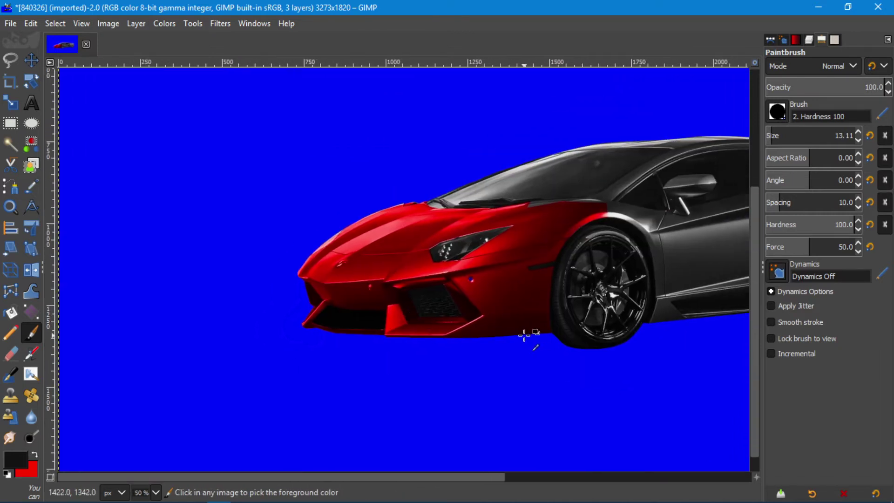
pyautogui.scroll(5, 529, 336)
pyautogui.hotkey('ctrl', 'z')
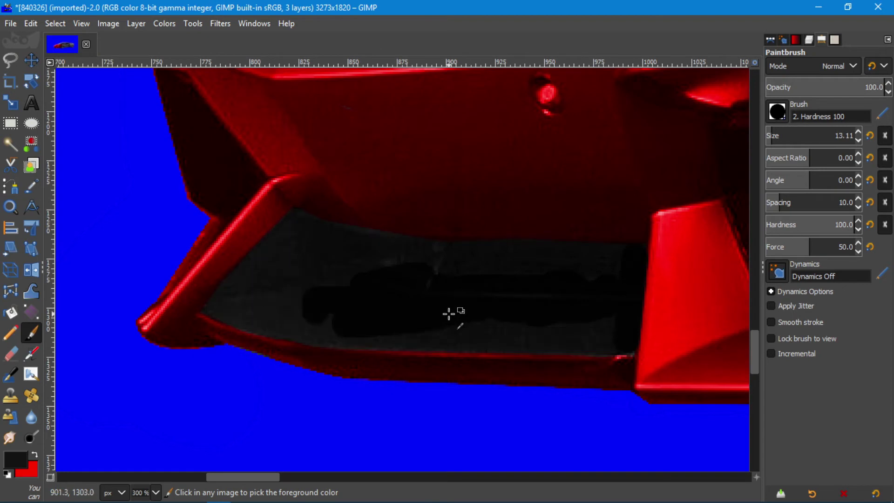
pyautogui.scroll(-4, 590, 303)
pyautogui.hscroll(5, 512, 326)
pyautogui.scroll(1, 433, 364)
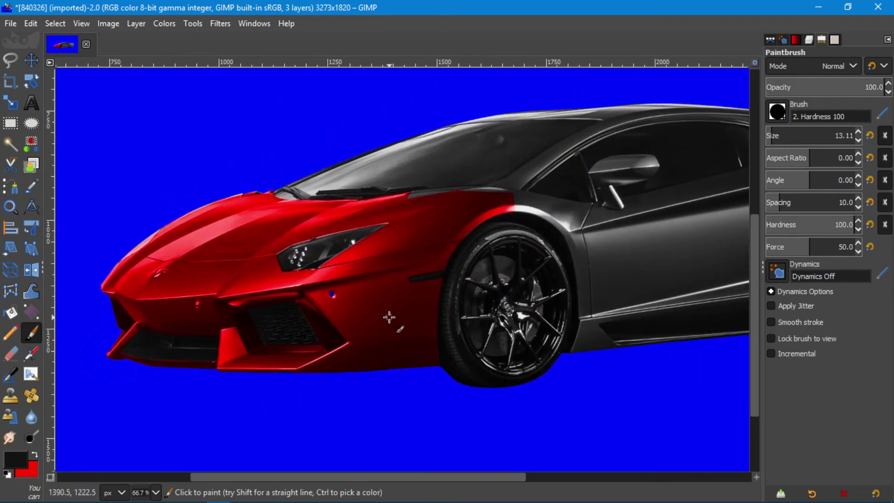
pyautogui.keyDown('ctrl'); pyautogui.scroll(1, 421, 200); pyautogui.keyUp('ctrl')
pyautogui.keyDown('ctrl'); pyautogui.scroll(2, 401, 215); pyautogui.keyUp('ctrl')
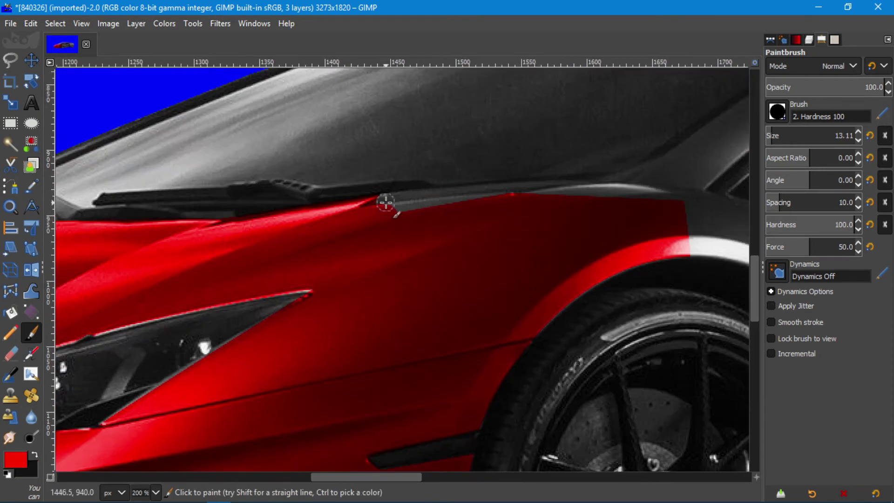
# - Paint red along the fender's top edge and down its rear edge to the wheel arch
pyautogui.keyDown('shift'); pyautogui.click(451, 194); pyautogui.keyUp('shift')
pyautogui.keyDown('shift'); pyautogui.click(536, 190); pyautogui.keyUp('shift')
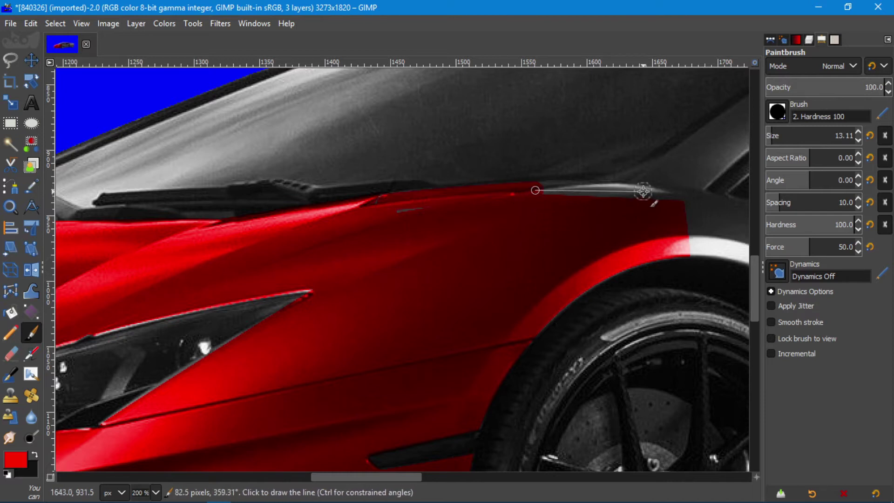
pyautogui.keyDown('shift'); pyautogui.click(643, 191); pyautogui.keyUp('shift')
pyautogui.keyDown('shift'); pyautogui.click(703, 190); pyautogui.keyUp('shift')
pyautogui.keyDown('shift'); pyautogui.click(689, 251); pyautogui.keyUp('shift')
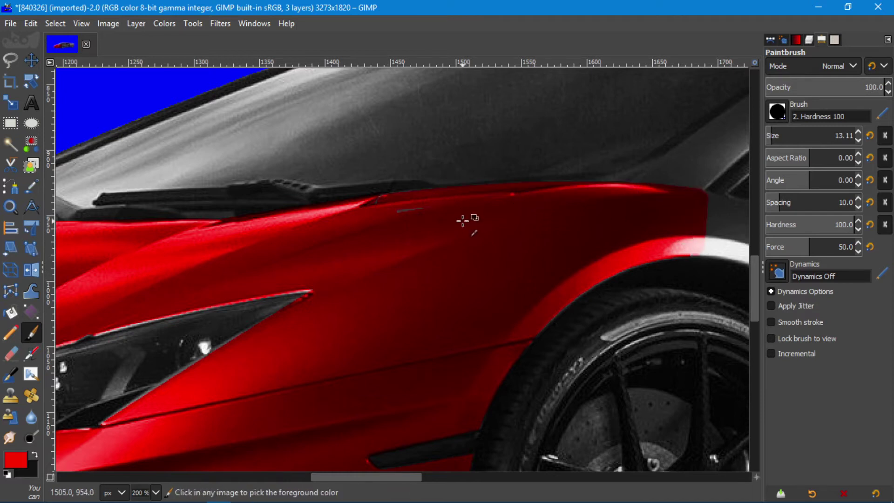
pyautogui.keyDown('ctrl'); pyautogui.scroll(1, 553, 326); pyautogui.keyUp('ctrl')
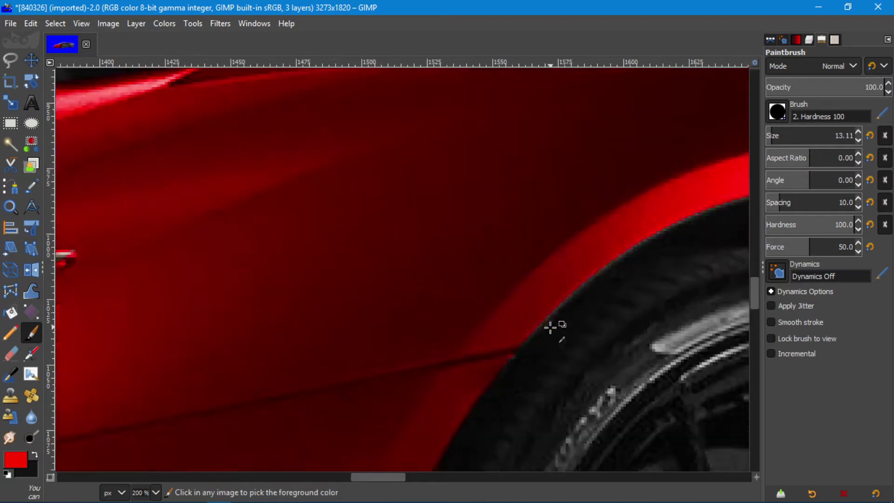
pyautogui.keyDown('ctrl'); pyautogui.scroll(2, 228, 229); pyautogui.keyUp('ctrl')
# - Enlarge the brush and paint red over the grey area along the wheel arch
pyautogui.click(119, 297)
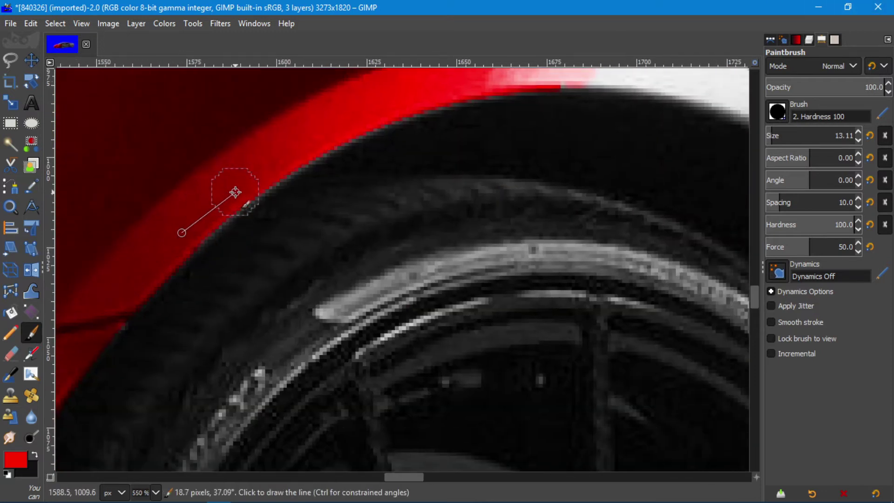
pyautogui.hscroll(5, 316, 124)
pyautogui.scroll(1, 316, 123)
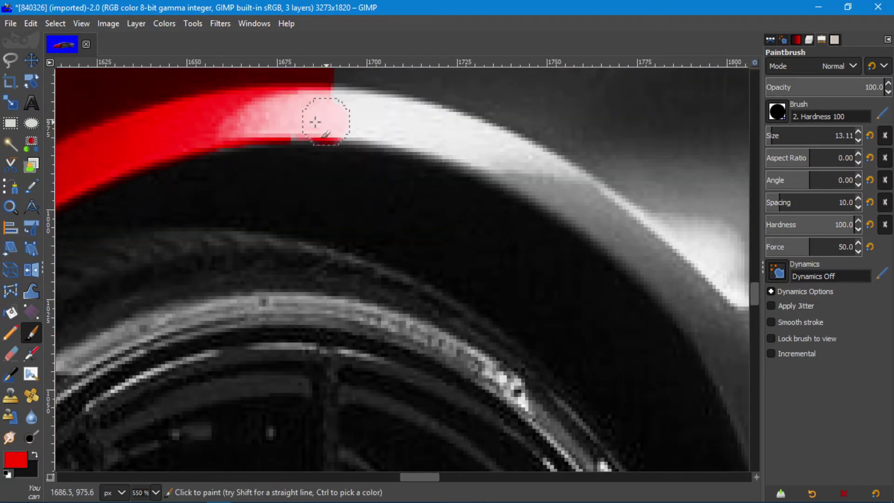
pyautogui.press(']')
pyautogui.press(']')
pyautogui.press(']')
pyautogui.scroll(5, 260, 194)
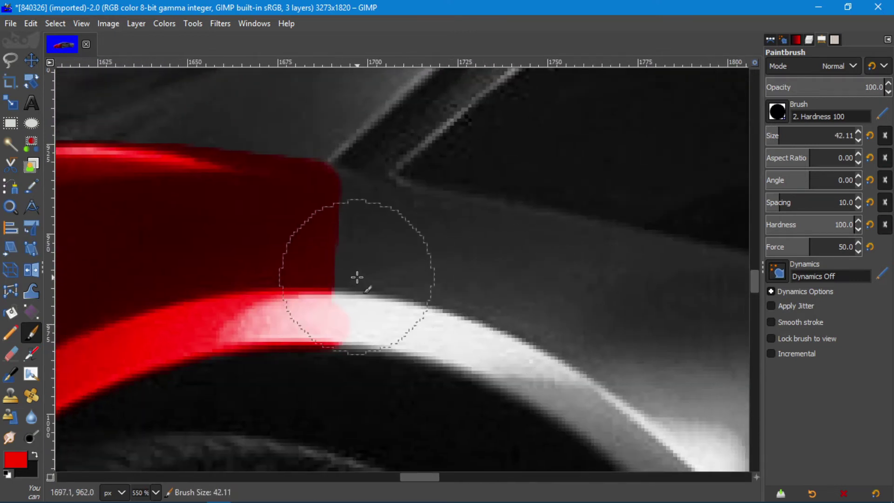
pyautogui.click(355, 278)
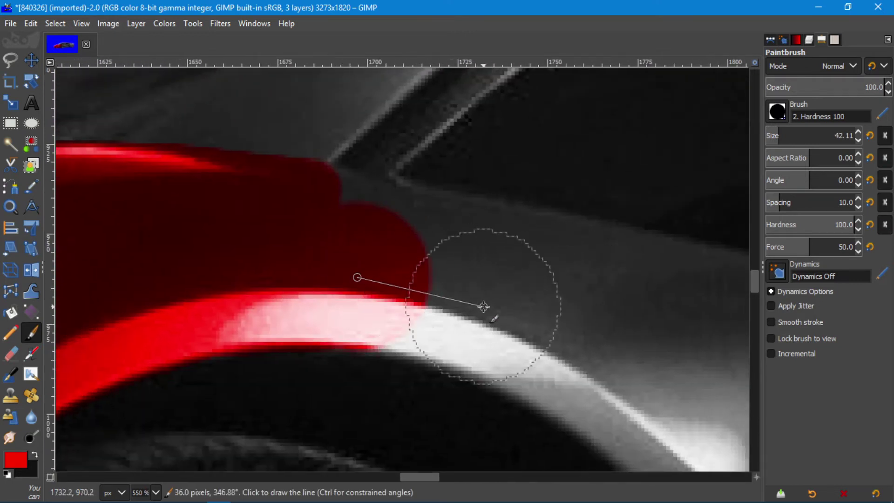
pyautogui.keyDown('shift'); pyautogui.click(573, 348); pyautogui.keyUp('shift')
# - Extend the red stroke to the arch's end and down along the fender
pyautogui.hscroll(5, 395, 236)
pyautogui.scroll(-3, 395, 236)
pyautogui.click(395, 236)
pyautogui.scroll(-2, 417, 251)
pyautogui.hscroll(5, 417, 252)
pyautogui.scroll(-3, 417, 252)
pyautogui.click(314, 145)
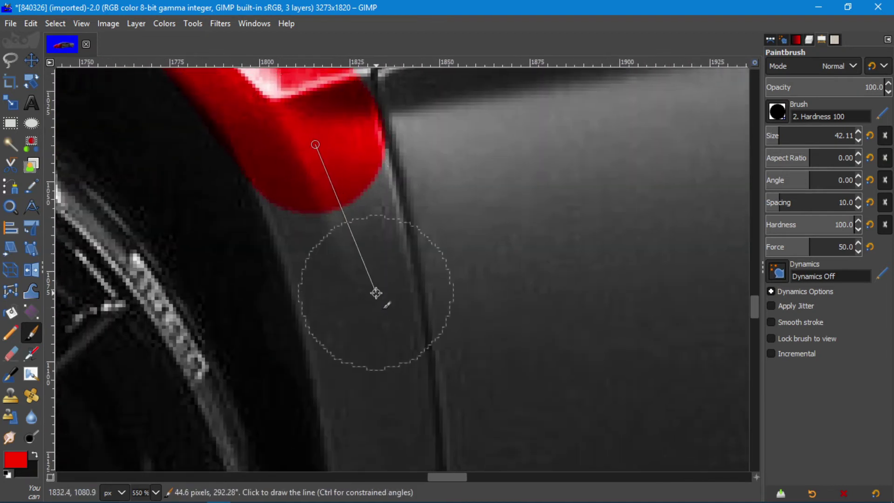
pyautogui.keyDown('shift'); pyautogui.click(375, 298); pyautogui.keyUp('shift')
# - Paint a straight red line down through the bright cross-lines to the sill
pyautogui.scroll(-3, 399, 428)
pyautogui.scroll(-2, 339, 371)
pyautogui.scroll(-3, 319, 259)
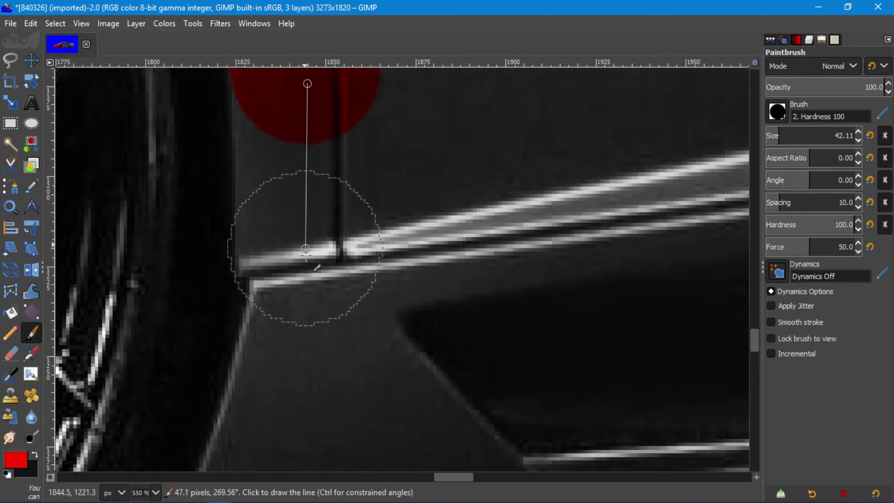
pyautogui.keyDown('shift'); pyautogui.click(319, 257); pyautogui.keyUp('shift')
pyautogui.keyDown('shift'); pyautogui.click(317, 355); pyautogui.keyUp('shift')
pyautogui.keyDown('shift'); pyautogui.click(305, 400); pyautogui.keyUp('shift')
pyautogui.scroll(-3, 306, 400)
pyautogui.hscroll(-3, 306, 400)
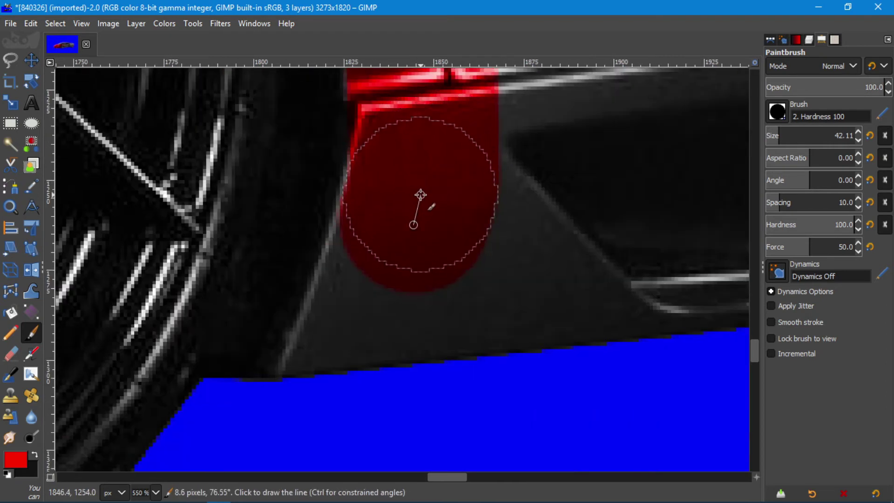
pyautogui.keyDown('shift'); pyautogui.click(392, 292); pyautogui.keyUp('shift')
# - Shrink the brush and fill the lower side sill and its bottom edge red
pyautogui.press('[')
pyautogui.press('[')
pyautogui.press('[')
pyautogui.moveTo(334, 306)
pyautogui.mouseDown()
pyautogui.moveTo(319, 348)
pyautogui.moveTo(579, 289)
pyautogui.moveTo(527, 238)
pyautogui.moveTo(553, 242)
pyautogui.moveTo(642, 304)
pyautogui.moveTo(323, 329)
pyautogui.moveTo(296, 355)
pyautogui.mouseUp()
pyautogui.hscroll(5, 124, 324)
pyautogui.hscroll(2, 187, 321)
pyautogui.moveTo(255, 319)
pyautogui.mouseDown()
pyautogui.moveTo(425, 310)
pyautogui.moveTo(405, 306)
pyautogui.mouseUp()
pyautogui.hscroll(5, 210, 314)
pyautogui.moveTo(210, 314); pyautogui.dragTo(658, 270)
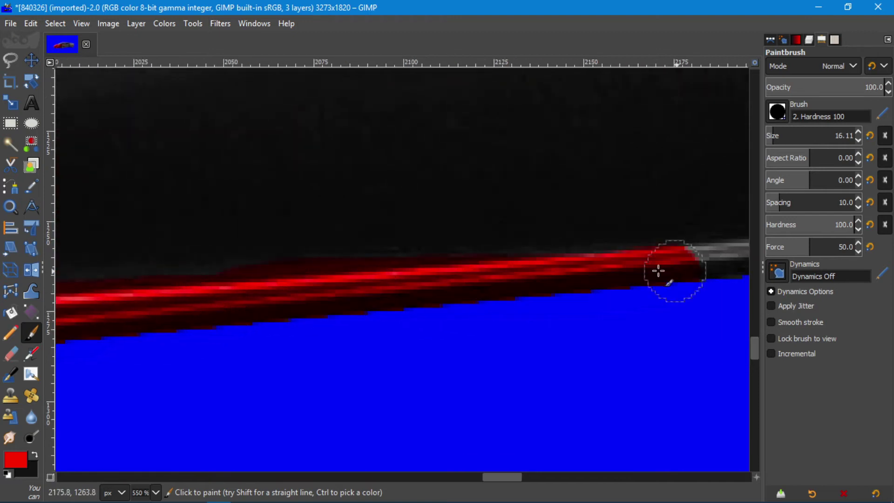
pyautogui.hscroll(4, 389, 296)
pyautogui.hscroll(3, 116, 320)
# - Enlarge the Paintbrush slightly and paint the car door red with dabs and a sweeping stroke
pyautogui.scroll(-3, 459, 270)
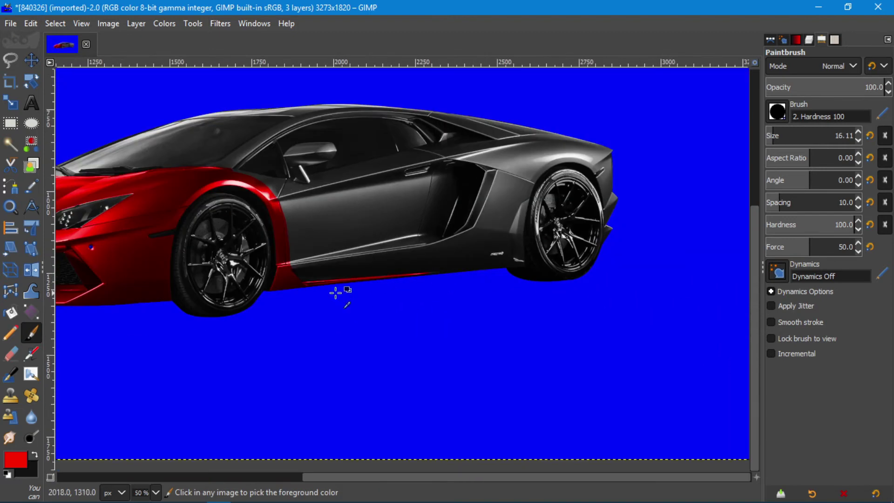
pyautogui.scroll(3, 339, 295)
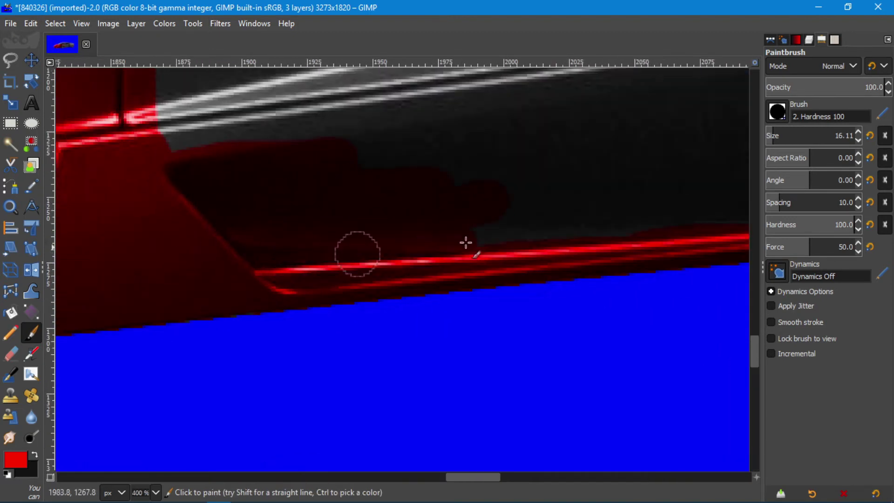
pyautogui.scroll(-2, 465, 242)
pyautogui.scroll(-1, 385, 280)
pyautogui.press(']')
pyautogui.press(']')
pyautogui.click(315, 192)
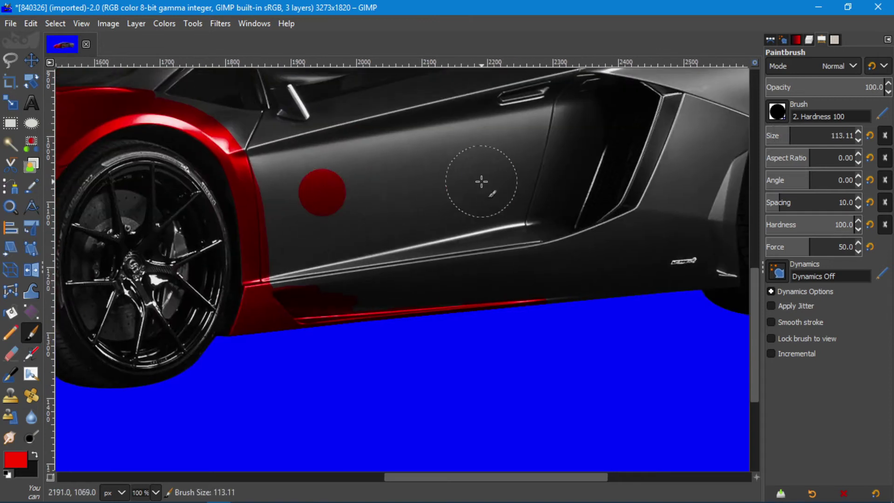
pyautogui.click(371, 196)
pyautogui.click(405, 196)
pyautogui.moveTo(300, 286)
pyautogui.mouseDown()
pyautogui.moveTo(326, 239)
pyautogui.moveTo(454, 194)
pyautogui.moveTo(419, 207)
pyautogui.mouseUp()
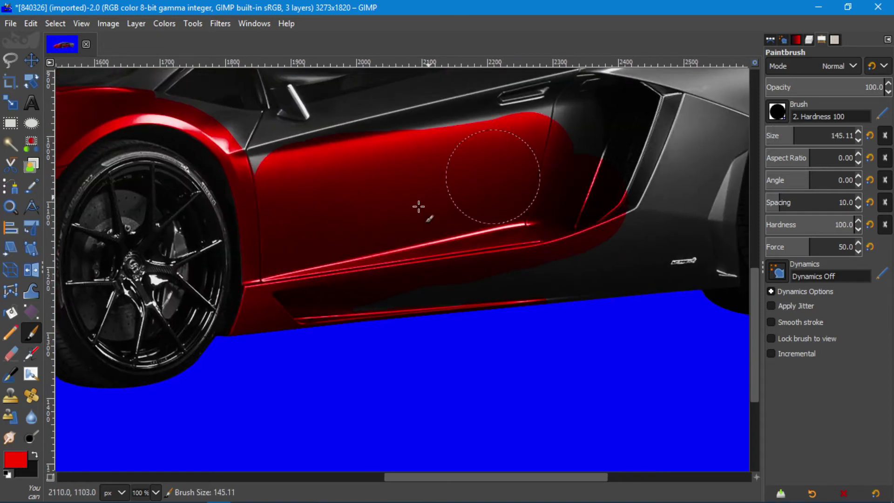
# - Undo two stray strokes, then repaint the door red up to its top edge and lower door
pyautogui.hotkey('ctrl', 'z')
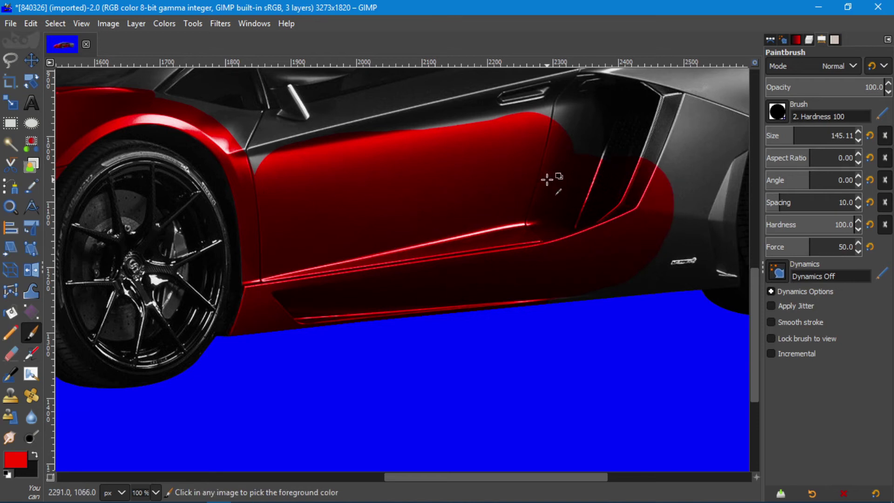
pyautogui.hotkey('ctrl', 'z')
pyautogui.hotkey('ctrl', 'z')
pyautogui.hotkey('ctrl', 'z')
pyautogui.moveTo(559, 209)
pyautogui.mouseDown()
pyautogui.moveTo(325, 270)
pyautogui.moveTo(326, 175)
pyautogui.moveTo(514, 118)
pyautogui.moveTo(563, 126)
pyautogui.mouseUp()
pyautogui.moveTo(544, 182)
pyautogui.mouseDown()
pyautogui.moveTo(539, 163)
pyautogui.moveTo(535, 219)
pyautogui.moveTo(376, 269)
pyautogui.mouseUp()
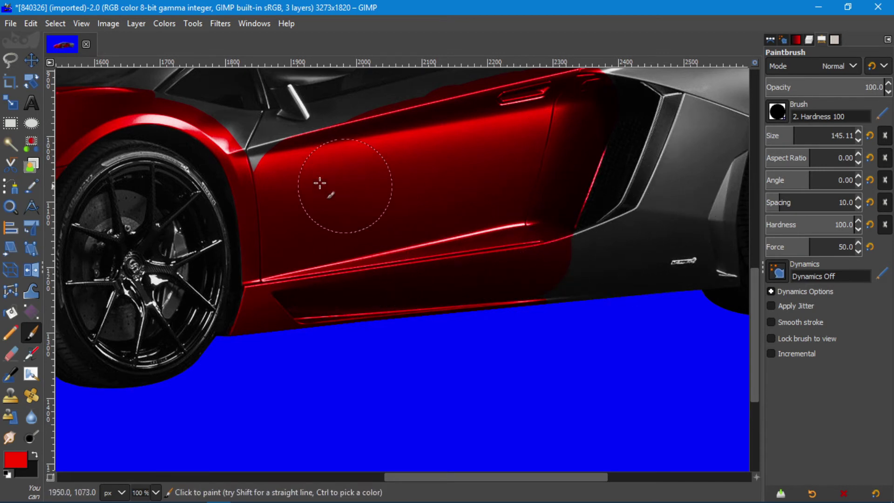
pyautogui.scroll(5, 331, 259)
# - Paint straight red lines along the upper door crease, around the side air intake and below it
pyautogui.click(285, 258)
pyautogui.keyDown('shift'); pyautogui.click(375, 238); pyautogui.keyUp('shift')
pyautogui.keyDown('shift'); pyautogui.click(471, 209); pyautogui.keyUp('shift')
pyautogui.keyDown('shift'); pyautogui.click(549, 191); pyautogui.keyUp('shift')
pyautogui.keyDown('shift'); pyautogui.click(604, 171); pyautogui.keyUp('shift')
pyautogui.keyDown('shift'); pyautogui.click(663, 166); pyautogui.keyUp('shift')
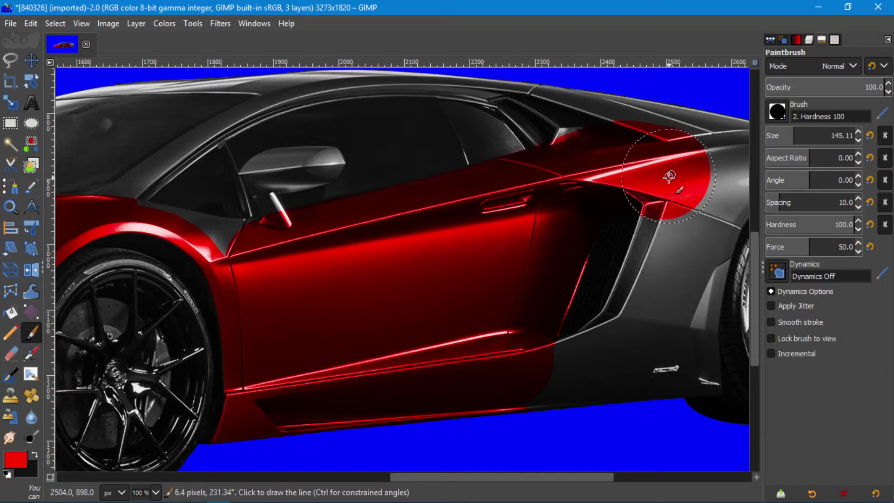
pyautogui.click(680, 243)
pyautogui.click(658, 311)
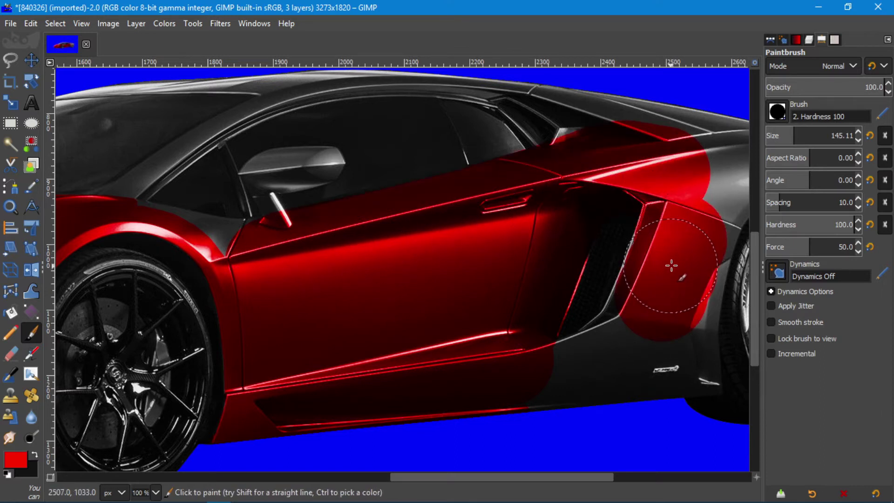
pyautogui.moveTo(653, 319); pyautogui.dragTo(641, 339)
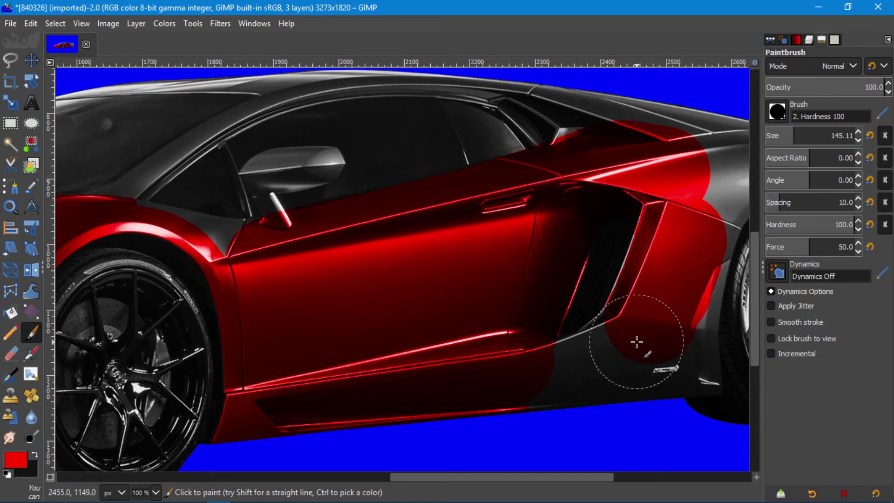
pyautogui.scroll(2, 599, 368)
pyautogui.press('[')
# - Paint the grey area below the door red, up to the intake
pyautogui.moveTo(332, 279); pyautogui.dragTo(417, 253)
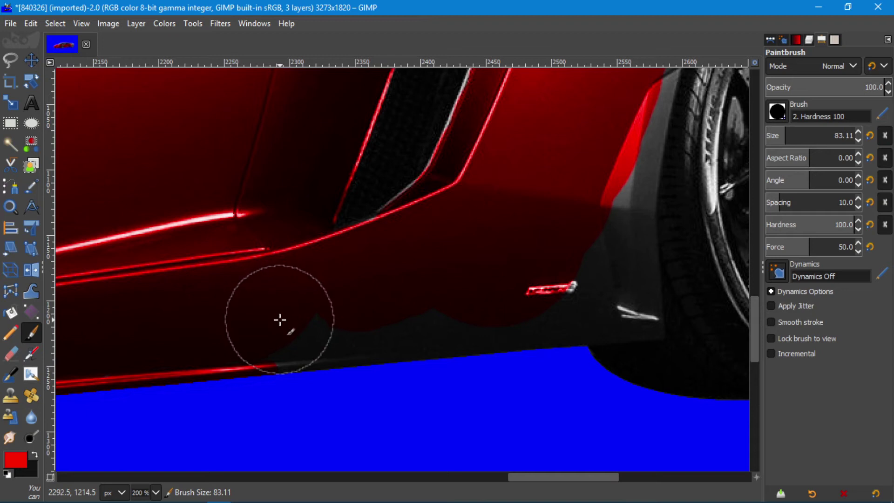
pyautogui.keyDown('shift'); pyautogui.click(519, 297); pyautogui.keyUp('shift')
pyautogui.keyDown('shift'); pyautogui.click(598, 285); pyautogui.keyUp('shift')
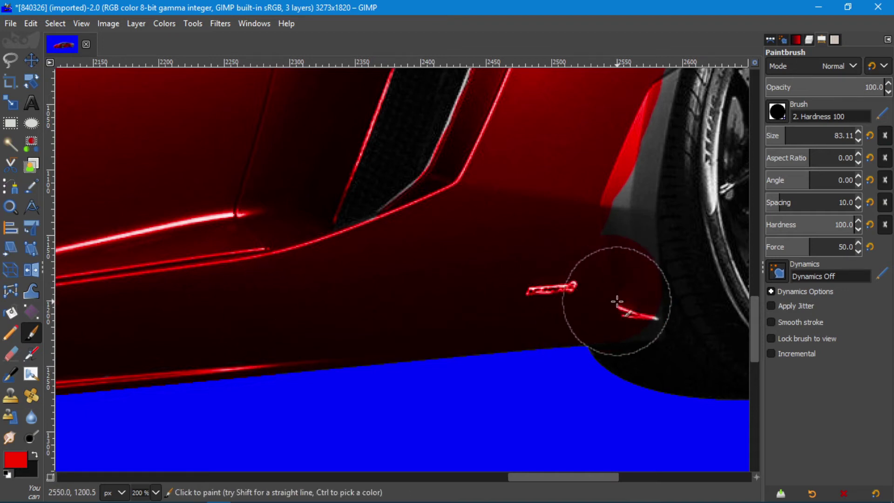
pyautogui.hscroll(5, 617, 302)
# - Paint the grey strip by the rear wheel red, filling the gap with a smaller brush
pyautogui.keyDown('shift'); pyautogui.click(282, 245); pyautogui.keyUp('shift')
pyautogui.keyDown('shift'); pyautogui.click(300, 126); pyautogui.keyUp('shift')
pyautogui.scroll(-2, 338, 433)
pyautogui.press('[')
pyautogui.press('[')
pyautogui.press('[')
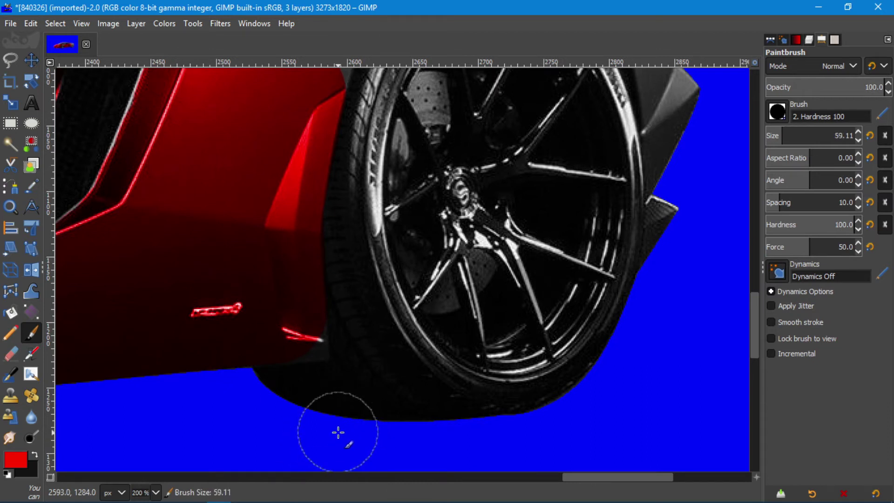
pyautogui.scroll(3, 329, 356)
pyautogui.keyDown('shift'); pyautogui.click(317, 357); pyautogui.keyUp('shift')
pyautogui.scroll(-3, 278, 331)
pyautogui.scroll(2, 248, 316)
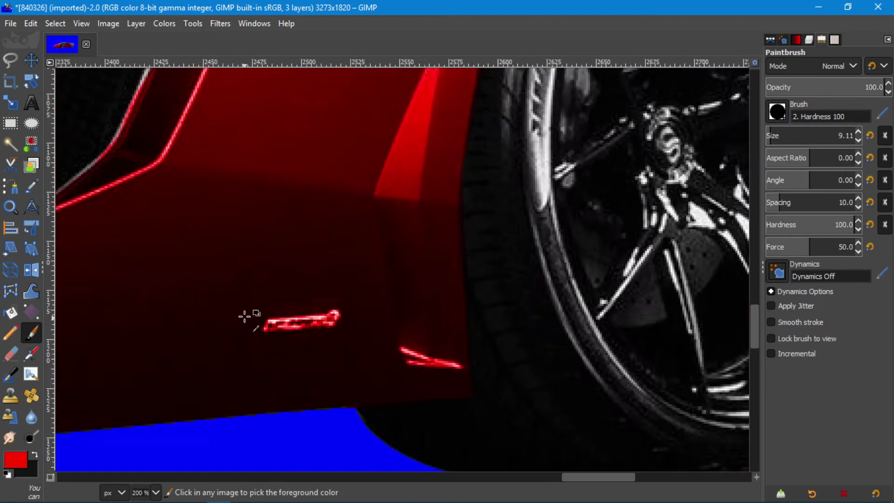
pyautogui.scroll(3, 247, 315)
# - Use the Eraser to remove the red from the two small chrome side badges
pyautogui.hotkey('shift', 'e')
pyautogui.moveTo(231, 341); pyautogui.dragTo(494, 298)
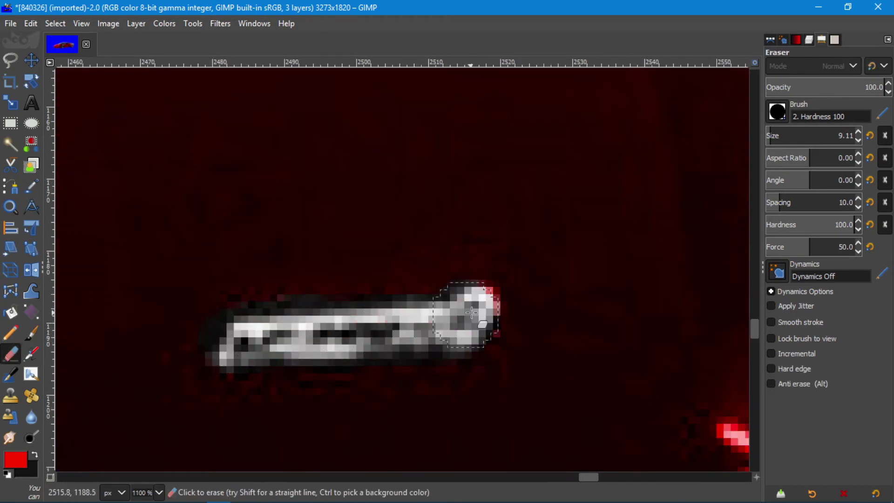
pyautogui.hscroll(5, 124, 278)
pyautogui.scroll(-3, 337, 280)
pyautogui.press('[')
pyautogui.press('[')
pyautogui.press('[')
pyautogui.moveTo(282, 253)
pyautogui.mouseDown()
pyautogui.moveTo(464, 319)
pyautogui.moveTo(451, 277)
pyautogui.mouseUp()
pyautogui.scroll(-6, 451, 277)
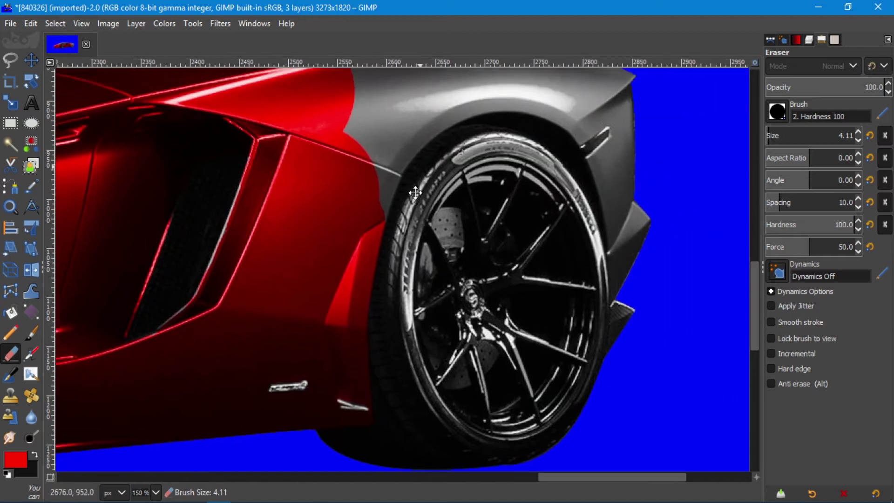
# - With a larger Paintbrush, paint the grey fender area and the wedge atop it red
pyautogui.press(']')
pyautogui.press(']')
pyautogui.press(']')
pyautogui.press('p')
pyautogui.moveTo(344, 236); pyautogui.dragTo(319, 329)
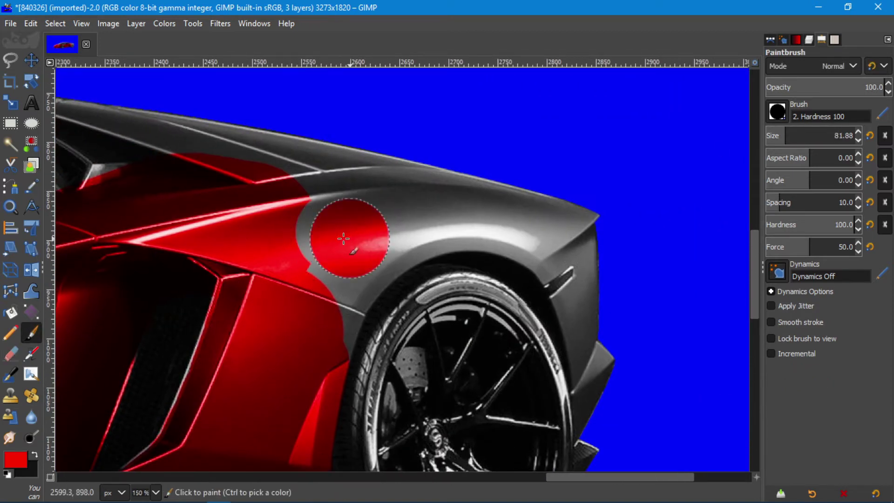
pyautogui.scroll(1, 312, 339)
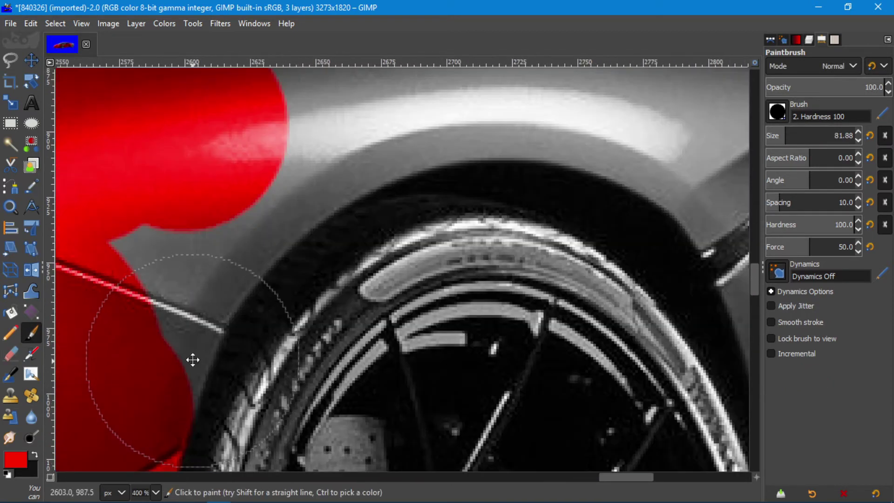
pyautogui.scroll(2, 192, 359)
pyautogui.moveTo(136, 265)
pyautogui.mouseDown()
pyautogui.moveTo(317, 82)
pyautogui.moveTo(210, 201)
pyautogui.mouseUp()
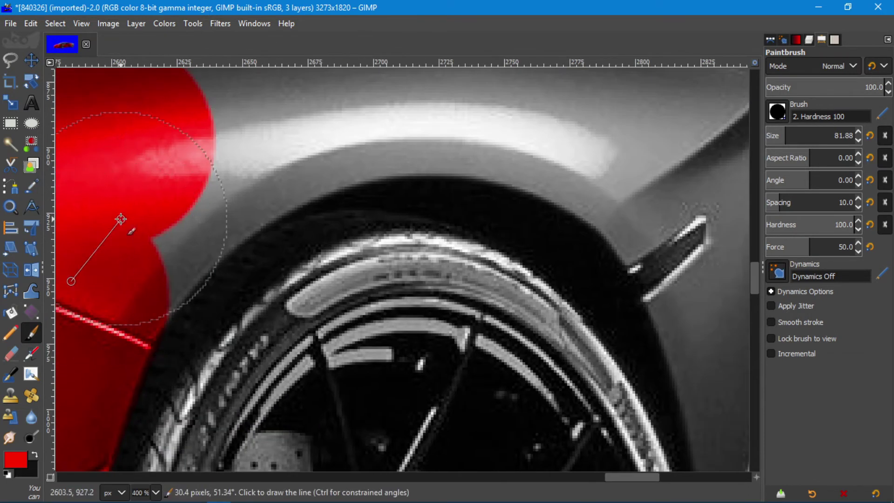
pyautogui.keyDown('shift'); pyautogui.click(176, 163); pyautogui.keyUp('shift')
# - With a smaller brush, paint a red band along the fender down to the trim piece
pyautogui.moveTo(326, 86); pyautogui.dragTo(59, 193)
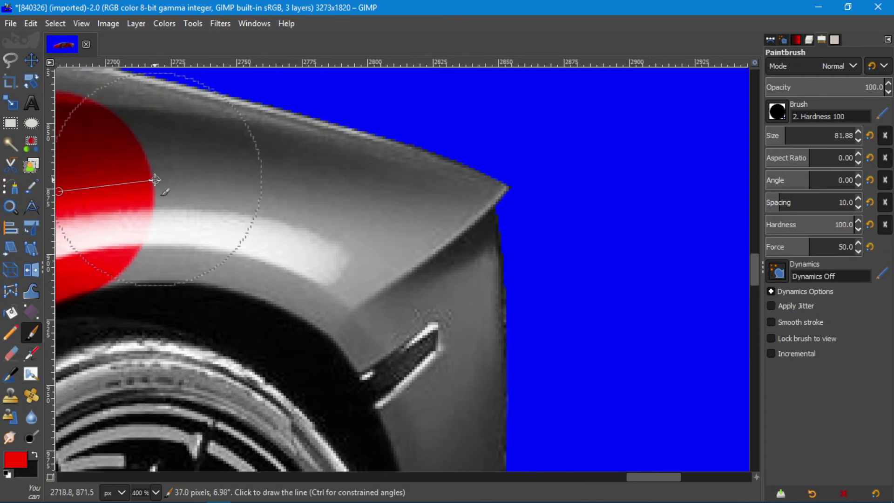
pyautogui.press('[')
pyautogui.keyDown('shift'); pyautogui.click(175, 228); pyautogui.keyUp('shift')
pyautogui.moveTo(270, 239); pyautogui.dragTo(420, 351)
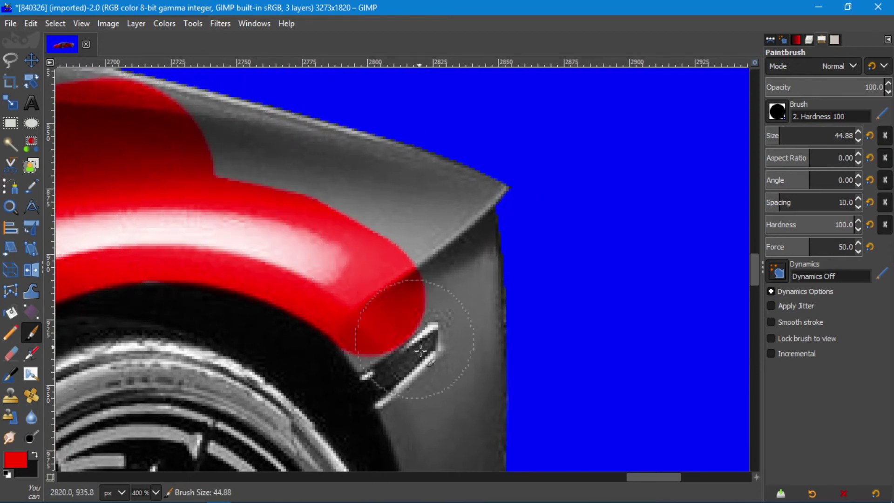
pyautogui.press('-')
pyautogui.press('-')
pyautogui.moveTo(319, 355); pyautogui.dragTo(400, 227)
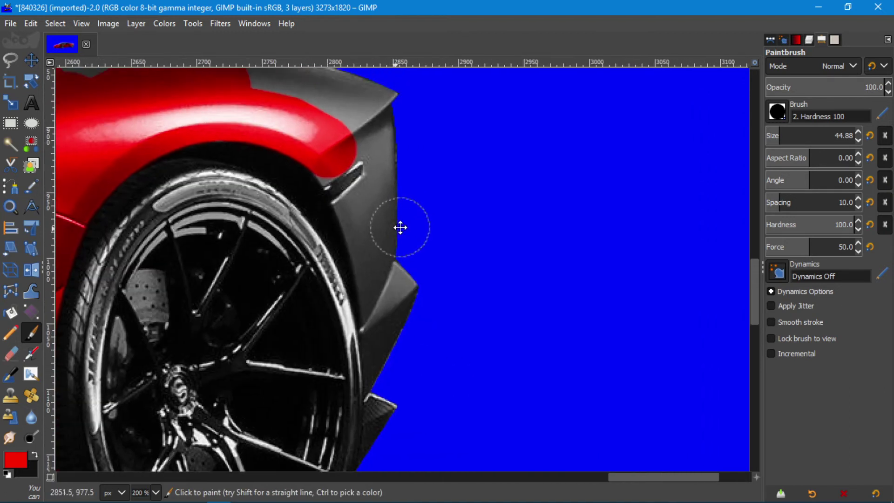
# - Start a path at the fender edge, removing a stray segment and adding anchors down the inner edge
pyautogui.click(11, 186)
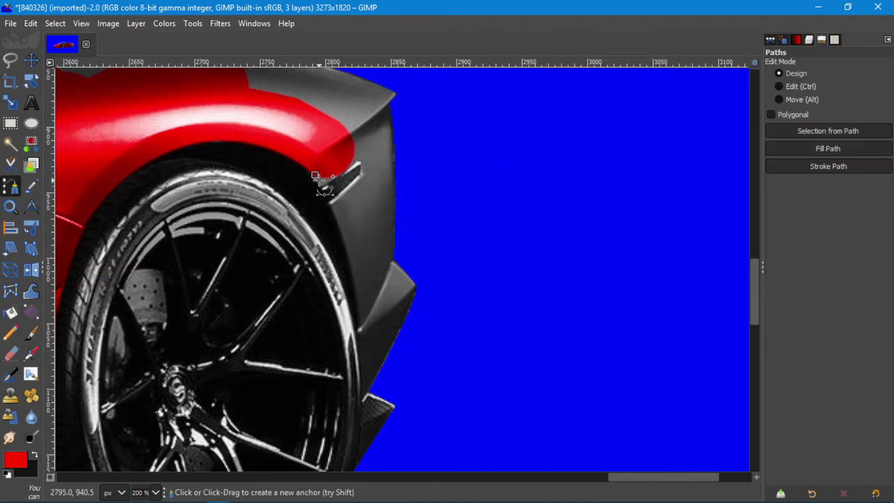
pyautogui.click(356, 164)
pyautogui.press('+')
pyautogui.press('+')
pyautogui.press('+')
pyautogui.press('+')
pyautogui.press('+')
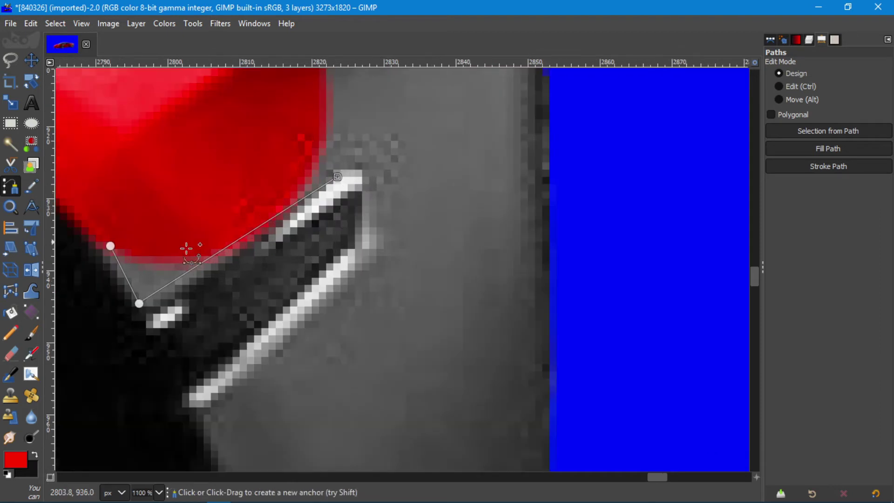
pyautogui.hotkey('ctrl', 'z')
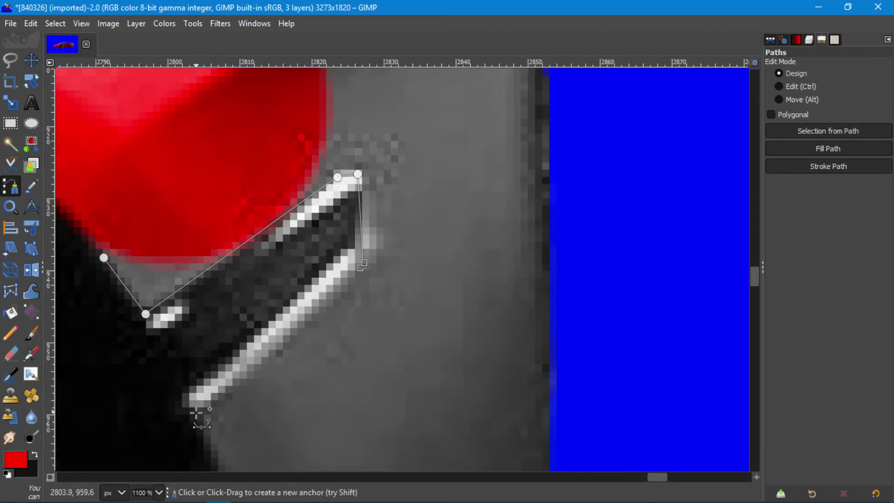
pyautogui.scroll(-5, 196, 414)
pyautogui.click(207, 391)
pyautogui.scroll(-5, 214, 398)
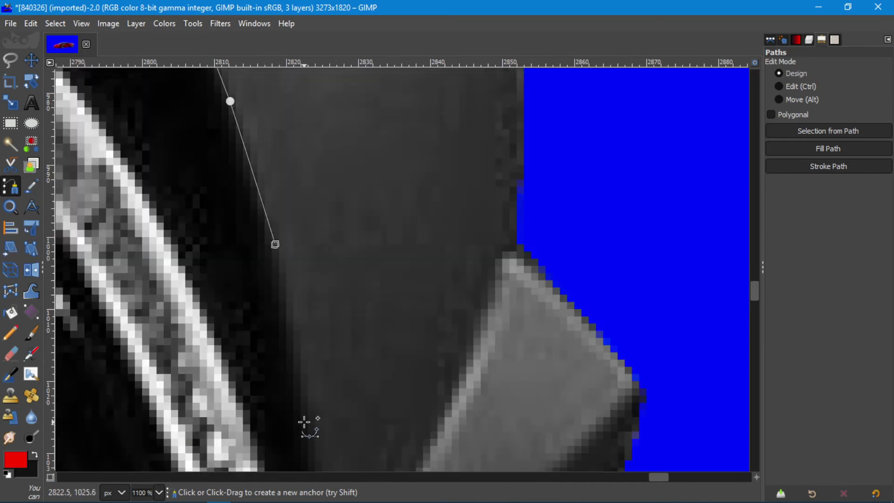
pyautogui.press('-')
pyautogui.press('-')
pyautogui.press('-')
pyautogui.press('-')
pyautogui.press('-')
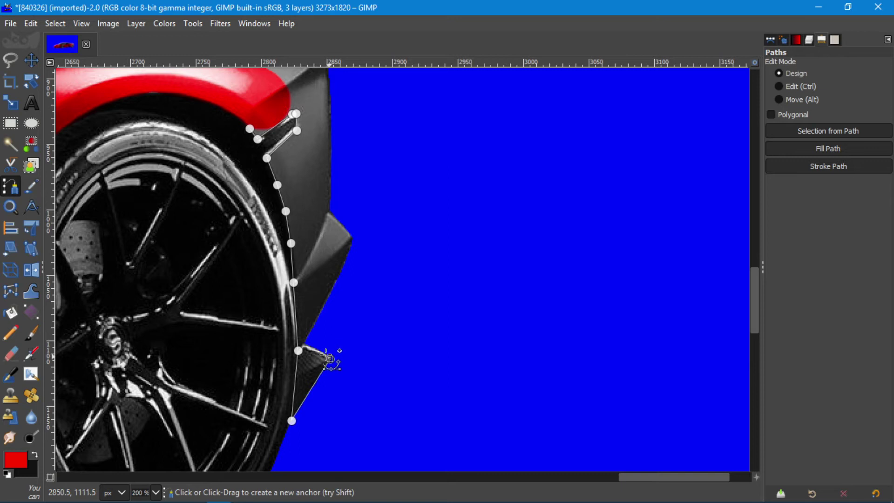
# - Finish the path around the fender's rear corner and curved top edge, then convert it to a selection
pyautogui.click(354, 238)
pyautogui.scroll(5, 298, 273)
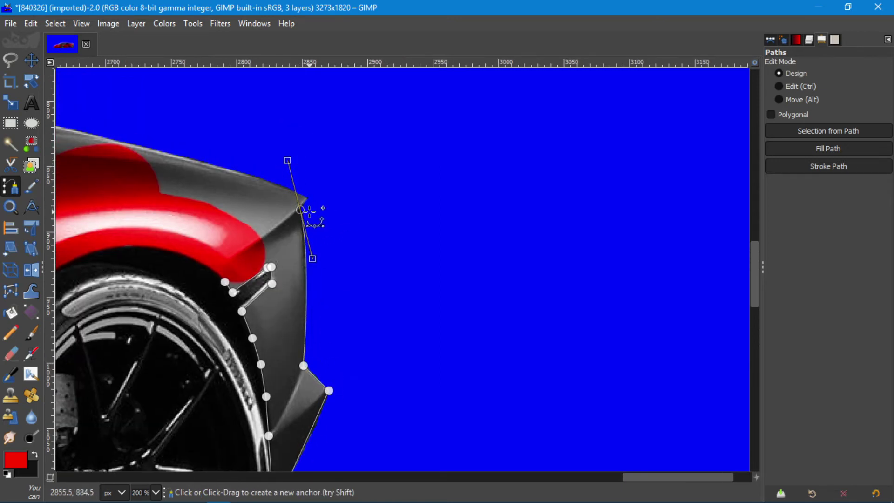
pyautogui.click(162, 150)
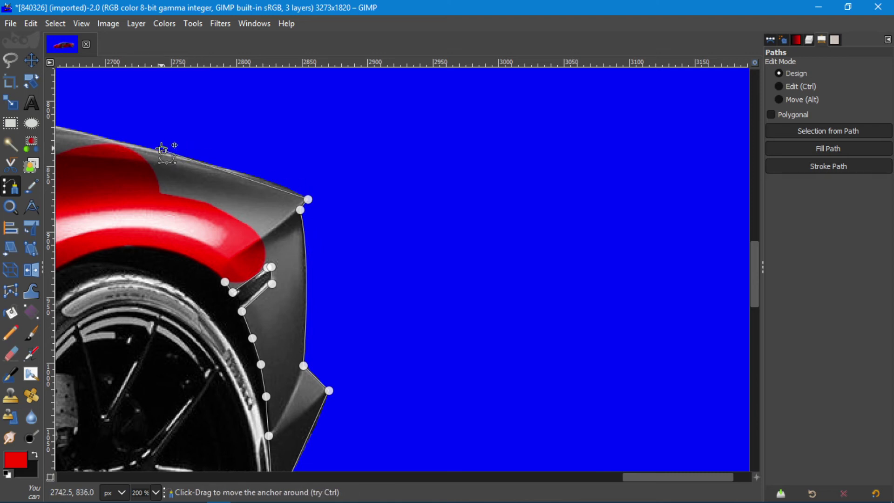
pyautogui.moveTo(107, 149); pyautogui.dragTo(357, 185)
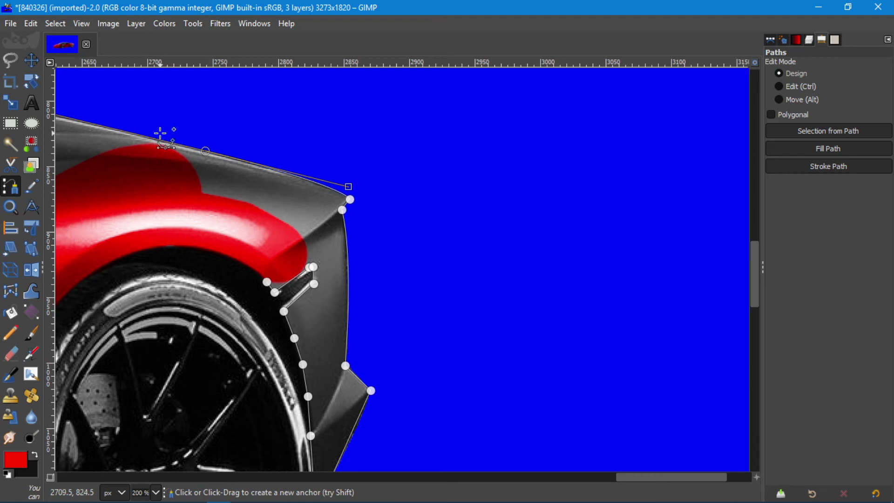
pyautogui.moveTo(166, 156); pyautogui.dragTo(354, 239)
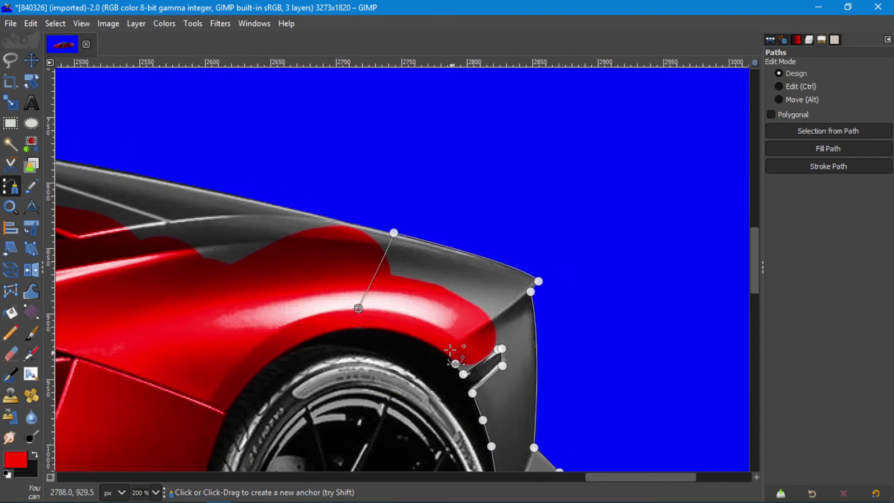
pyautogui.hotkey('shift', 'v')
# - Paint the grey fender top red inside the selection
pyautogui.press('p')
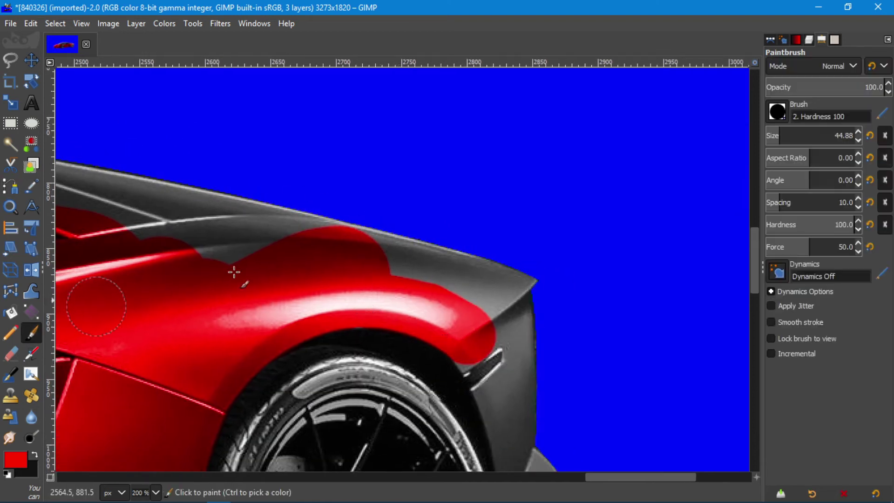
pyautogui.scroll(-5, 234, 269)
pyautogui.moveTo(349, 150)
pyautogui.mouseDown()
pyautogui.moveTo(476, 171)
pyautogui.moveTo(509, 455)
pyautogui.mouseUp()
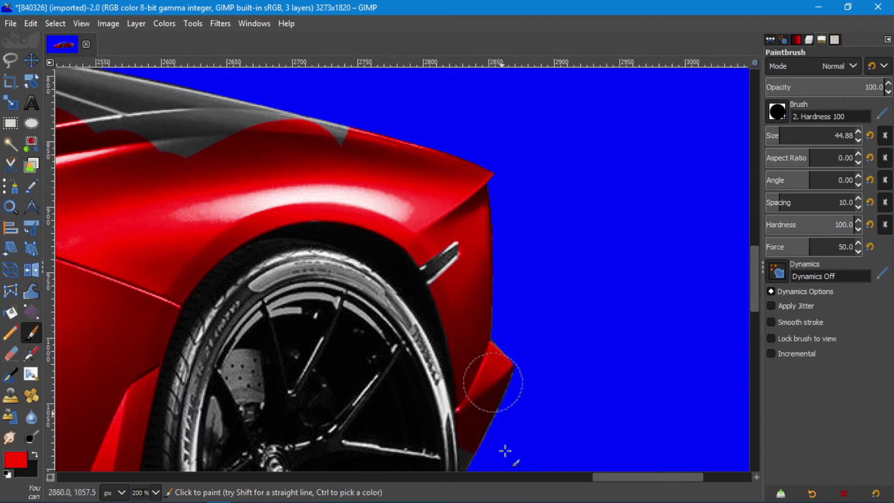
pyautogui.scroll(-5, 478, 251)
pyautogui.keyDown('ctrl'); pyautogui.scroll(-2, 466, 261); pyautogui.keyUp('ctrl')
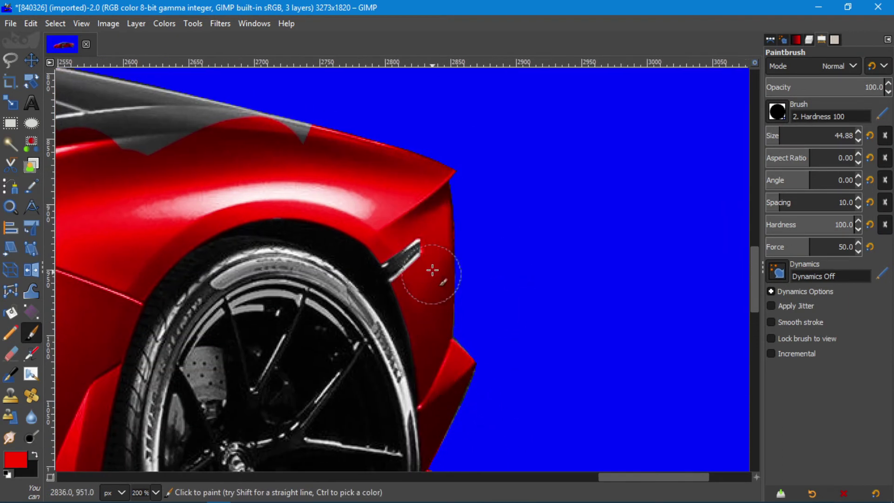
pyautogui.keyDown('ctrl'); pyautogui.scroll(-2, 455, 253); pyautogui.keyUp('ctrl')
pyautogui.keyDown('ctrl'); pyautogui.scroll(1, 682, 339); pyautogui.keyUp('ctrl')
pyautogui.keyDown('ctrl'); pyautogui.scroll(3, 643, 331); pyautogui.keyUp('ctrl')
pyautogui.keyDown('ctrl'); pyautogui.scroll(1, 326, 321); pyautogui.keyUp('ctrl')
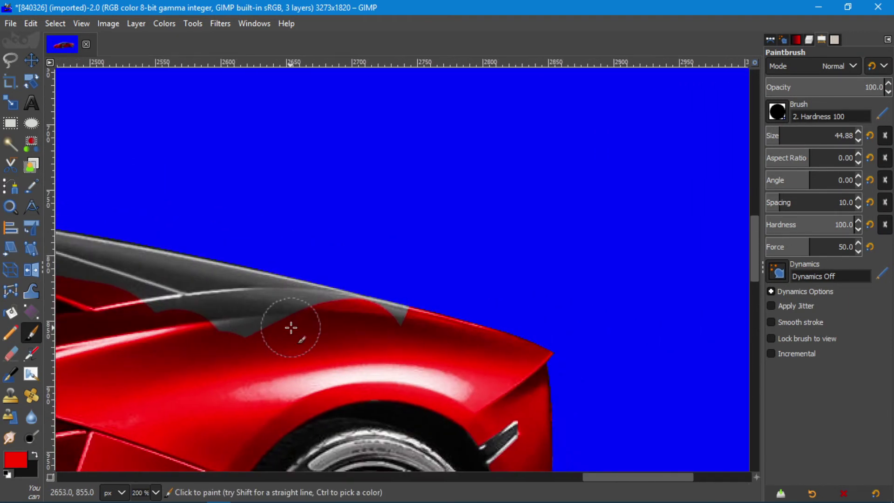
pyautogui.keyDown('ctrl'); pyautogui.scroll(2, 322, 310); pyautogui.keyUp('ctrl')
# - Paint straight red lines along the roof edge behind the side window
pyautogui.click(312, 293)
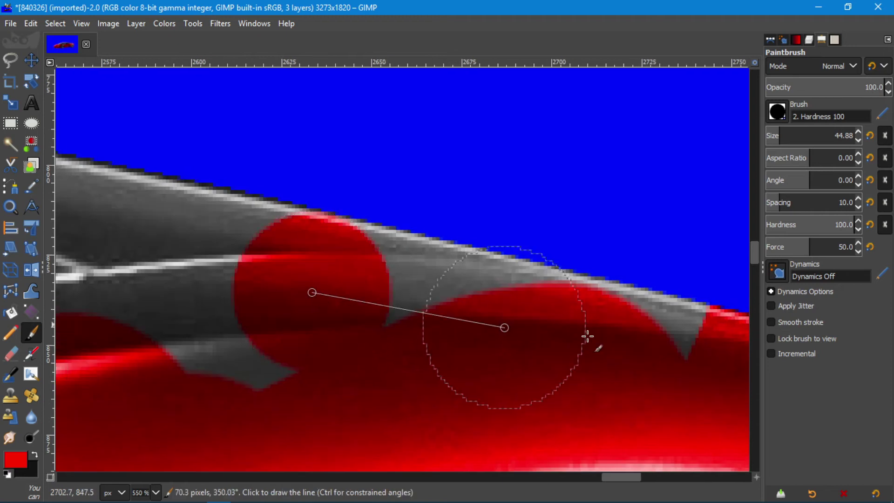
pyautogui.keyDown('shift'); pyautogui.click(671, 377); pyautogui.keyUp('shift')
pyautogui.hscroll(-5, 584, 328)
pyautogui.keyDown('shift'); pyautogui.click(509, 289); pyautogui.keyUp('shift')
pyautogui.keyDown('shift'); pyautogui.click(139, 213); pyautogui.keyUp('shift')
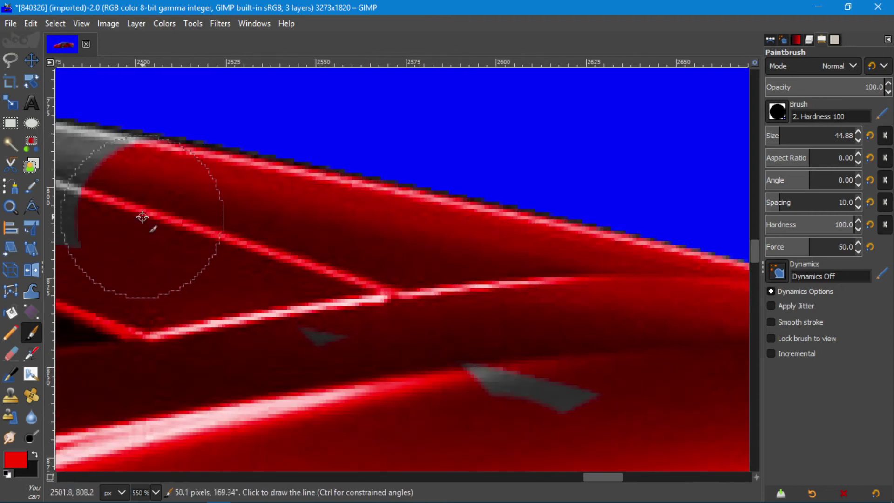
pyautogui.hscroll(-5, 261, 251)
pyautogui.scroll(1, 261, 251)
pyautogui.keyDown('shift'); pyautogui.click(377, 289); pyautogui.keyUp('shift')
# - Reduce the brush size and add finer straight red segments along the roof edge
pyautogui.press('{')
pyautogui.press('{')
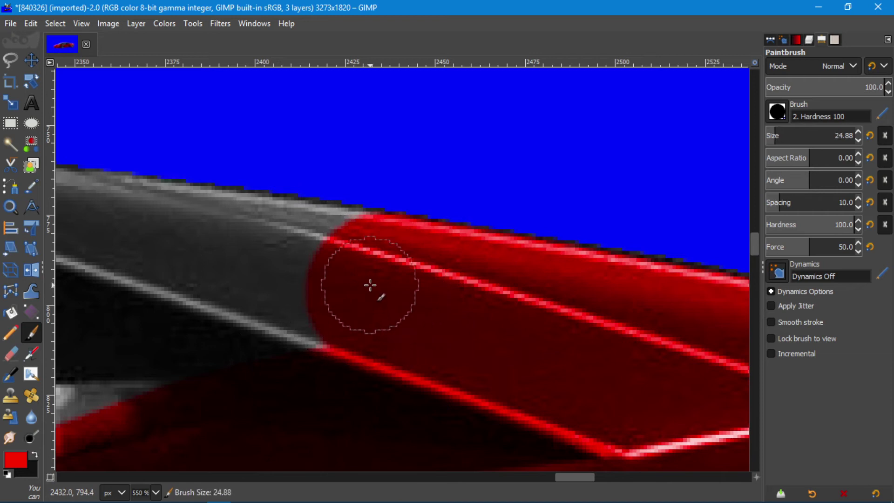
pyautogui.keyDown('shift'); pyautogui.click(366, 238); pyautogui.keyUp('shift')
pyautogui.keyDown('shift'); pyautogui.click(108, 213); pyautogui.keyUp('shift')
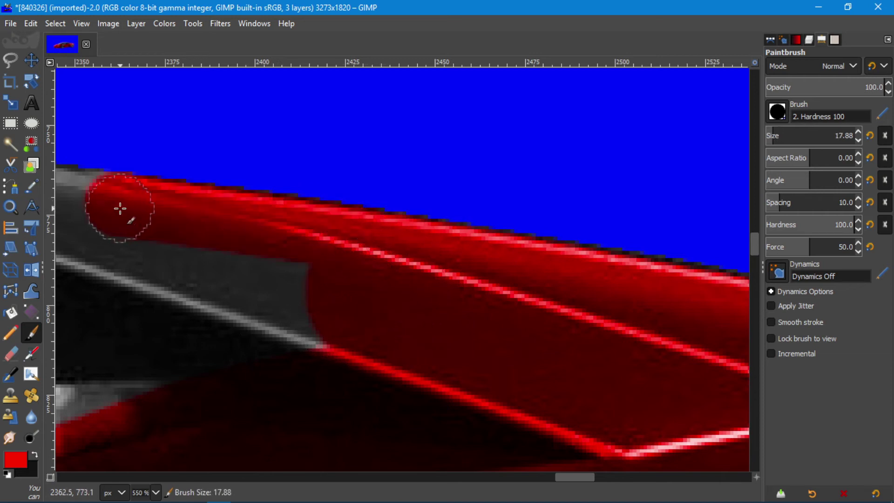
pyautogui.hscroll(-5, 120, 208)
pyautogui.scroll(1, 120, 208)
pyautogui.keyDown('shift'); pyautogui.click(460, 277); pyautogui.keyUp('shift')
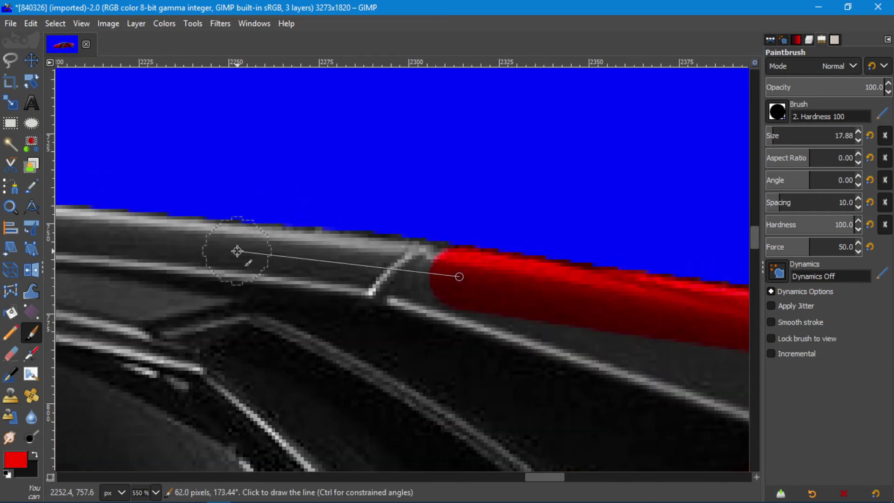
pyautogui.press('[')
pyautogui.keyDown('shift'); pyautogui.click(235, 242); pyautogui.keyUp('shift')
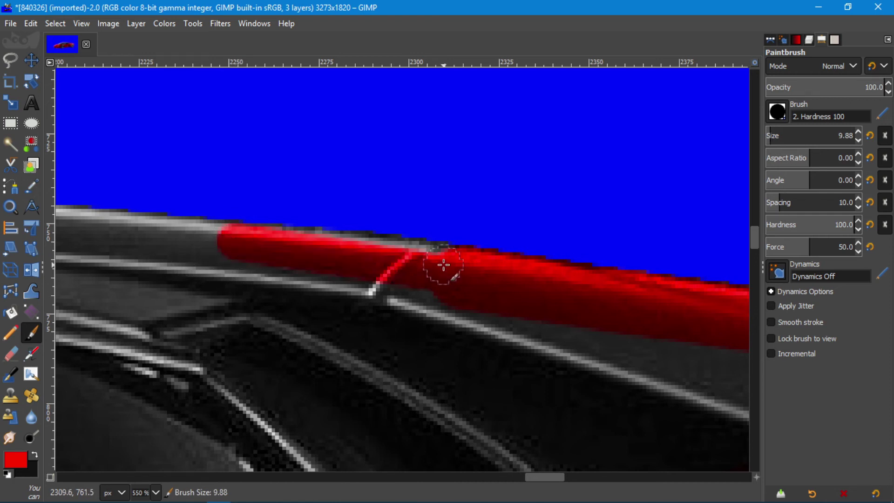
pyautogui.keyDown('shift'); pyautogui.click(220, 260); pyautogui.keyUp('shift')
pyautogui.keyDown('shift'); pyautogui.click(399, 285); pyautogui.keyUp('shift')
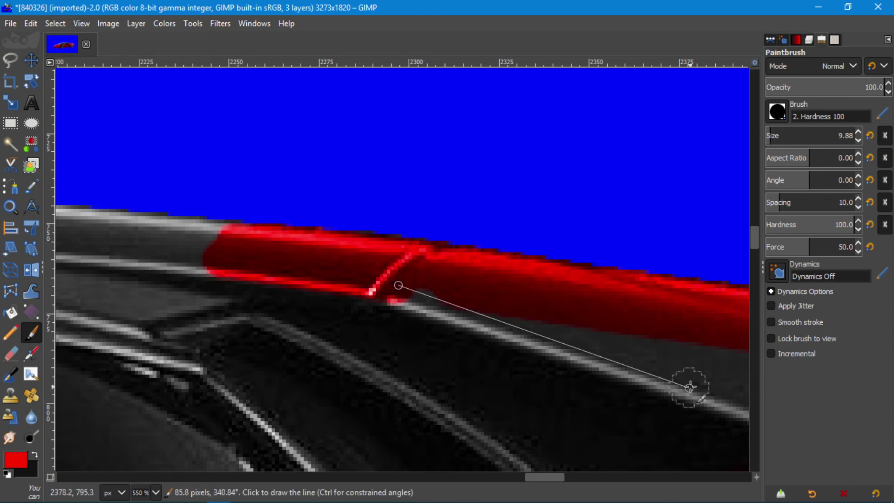
pyautogui.keyDown('shift'); pyautogui.click(689, 385); pyautogui.keyUp('shift')
# - Paint the remaining grey patch near the roof edge red
pyautogui.hscroll(5, 170, 245)
pyautogui.scroll(-2, 169, 245)
pyautogui.keyDown('shift'); pyautogui.click(311, 296); pyautogui.keyUp('shift')
pyautogui.moveTo(74, 196); pyautogui.dragTo(198, 219)
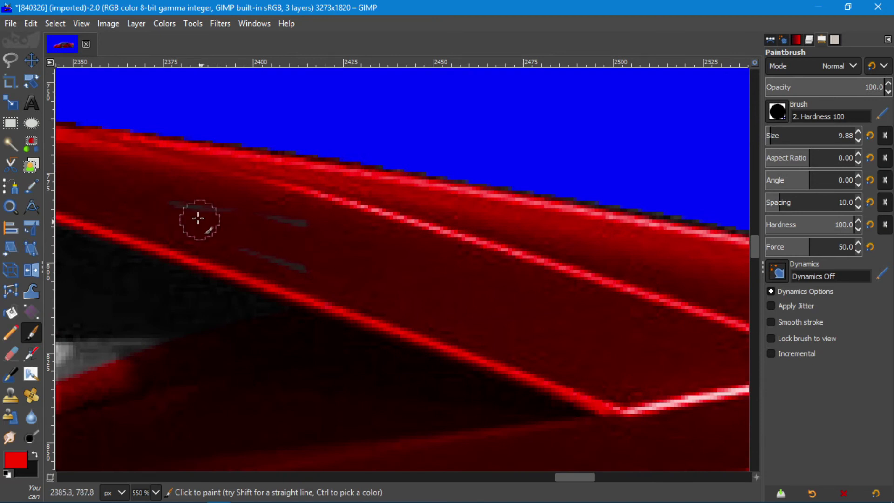
pyautogui.scroll(-3, 318, 250)
pyautogui.scroll(-1, 366, 322)
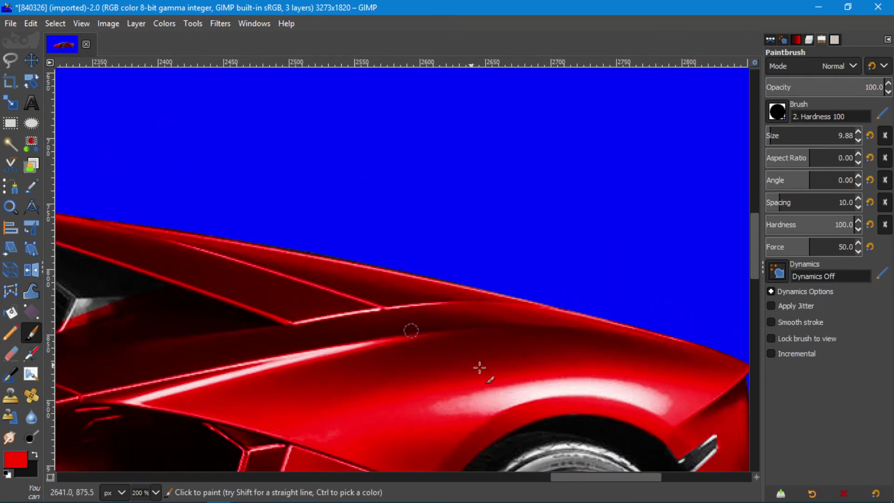
pyautogui.scroll(2, 480, 368)
pyautogui.scroll(1, 480, 368)
# - Paint red over the grey window edge and tint the area below it
pyautogui.moveTo(405, 419)
pyautogui.mouseDown()
pyautogui.moveTo(447, 368)
pyautogui.moveTo(484, 389)
pyautogui.mouseUp()
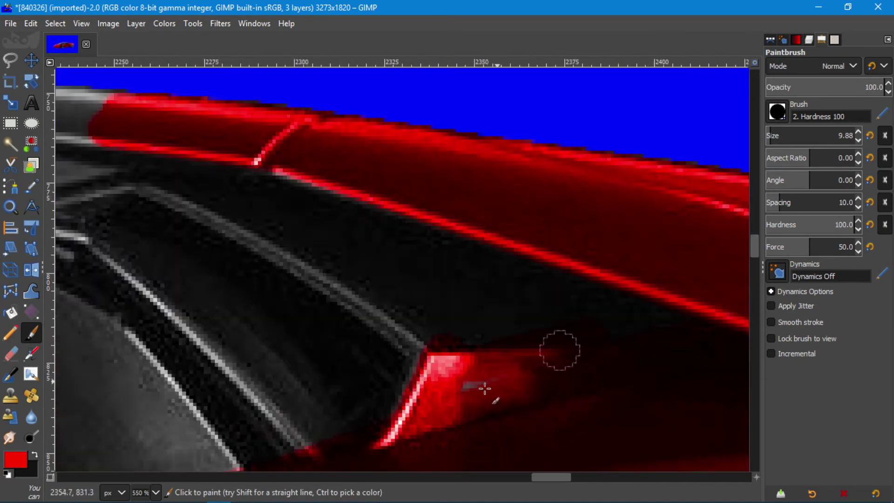
pyautogui.keyDown('shift'); pyautogui.click(139, 185); pyautogui.keyUp('shift')
pyautogui.moveTo(173, 144); pyautogui.dragTo(621, 315)
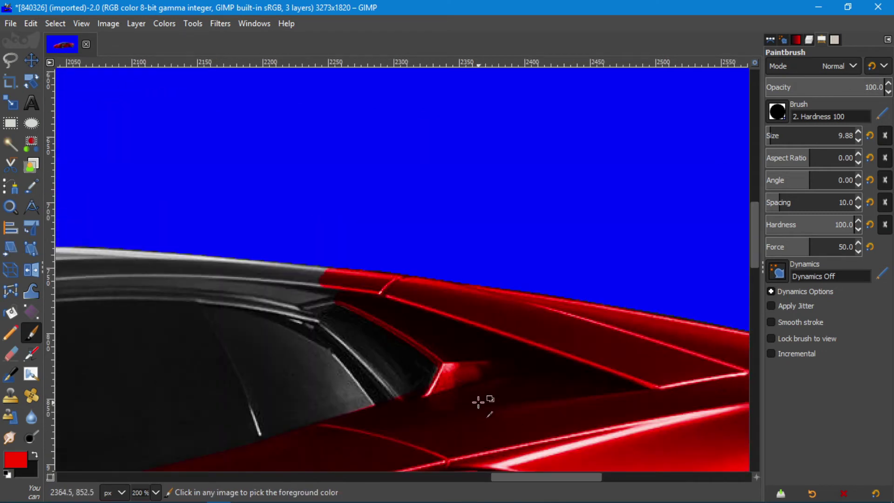
pyautogui.scroll(-3, 480, 400)
pyautogui.scroll(2, 235, 312)
# - Undo the red stroke on the dark window strip so the glass stays grey
pyautogui.moveTo(317, 298); pyautogui.dragTo(299, 308)
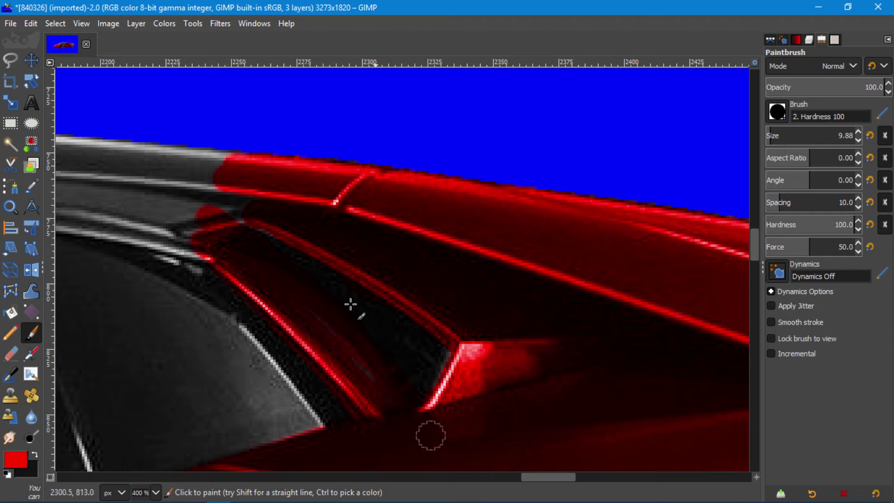
pyautogui.hotkey('ctrl', 'z')
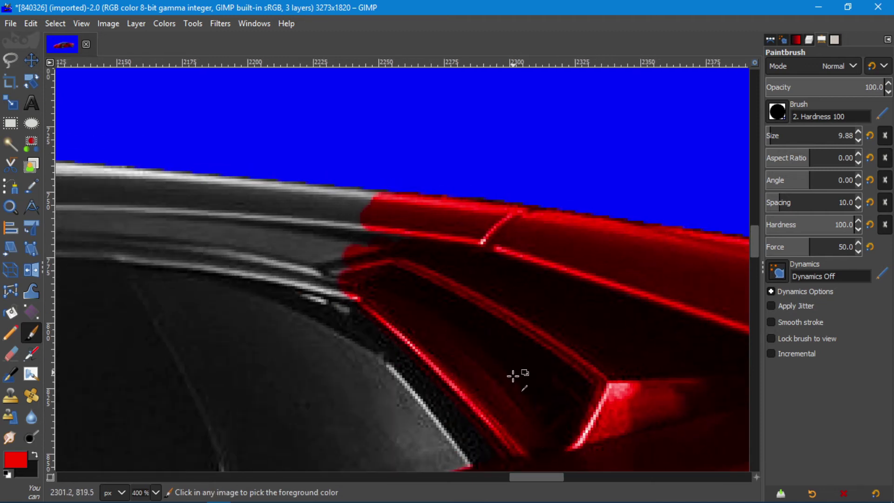
pyautogui.scroll(-3, 515, 376)
pyautogui.scroll(-3, 499, 373)
pyautogui.scroll(1, 463, 273)
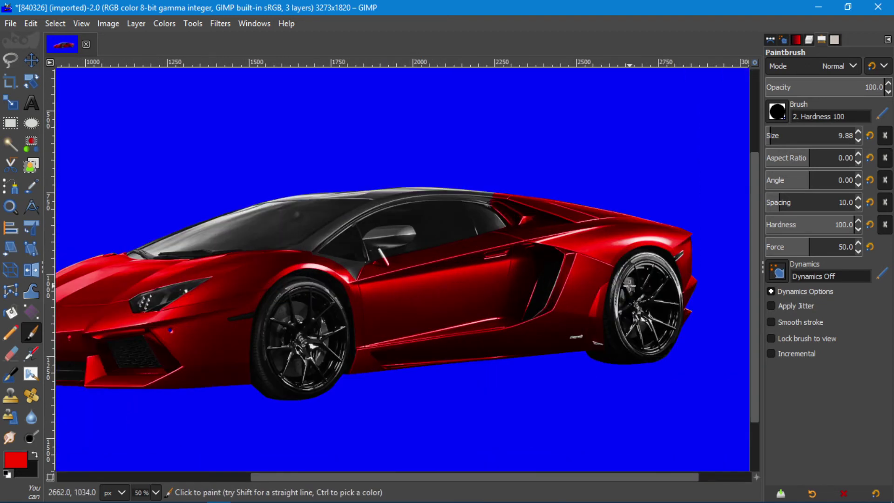
pyautogui.scroll(1, 484, 323)
pyautogui.scroll(-1, 419, 330)
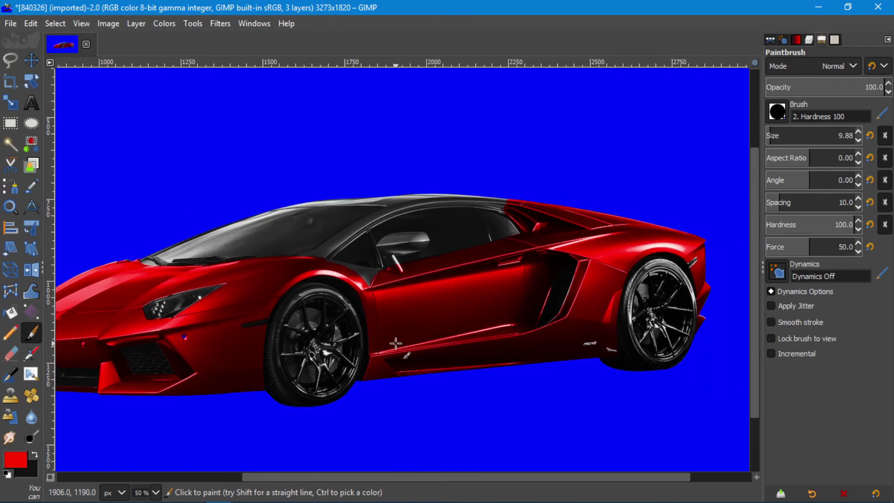
pyautogui.scroll(4, 447, 275)
pyautogui.scroll(1, 483, 379)
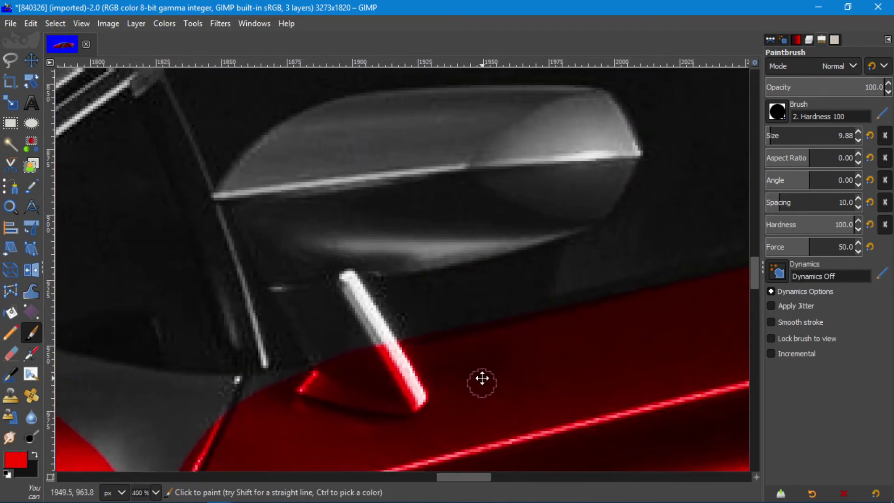
# - Trace a curved path outline around the side mirror housing and stalk
pyautogui.press('b')
pyautogui.moveTo(349, 384); pyautogui.dragTo(318, 329)
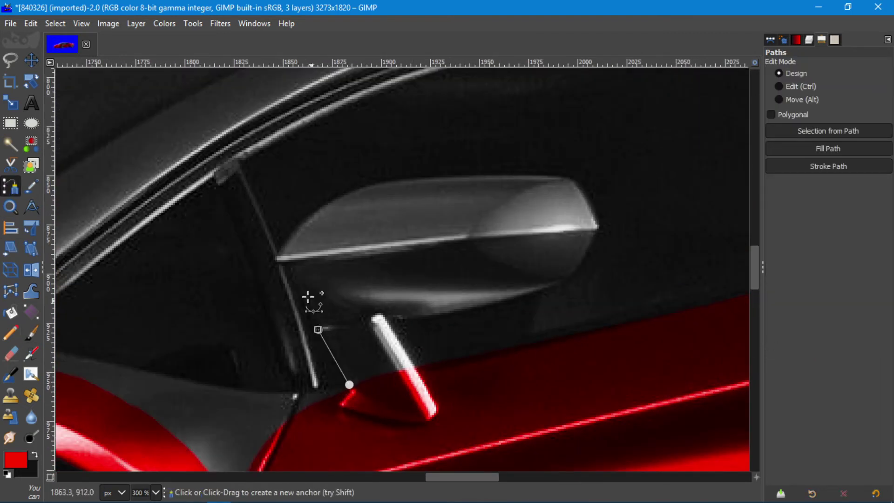
pyautogui.click(284, 262)
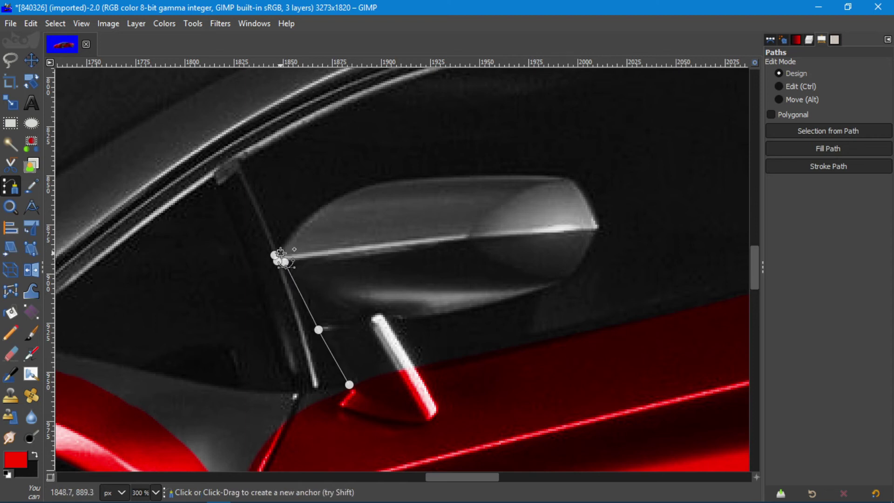
pyautogui.moveTo(377, 181); pyautogui.dragTo(468, 160)
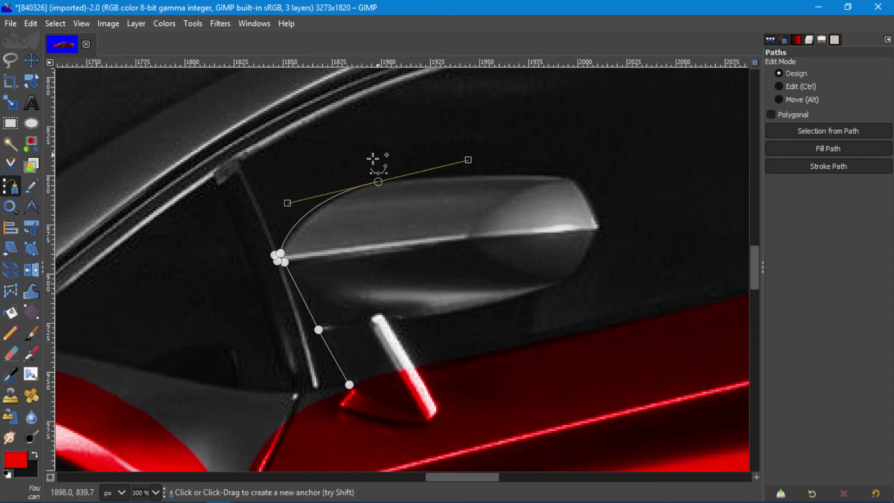
pyautogui.moveTo(467, 160); pyautogui.dragTo(464, 159)
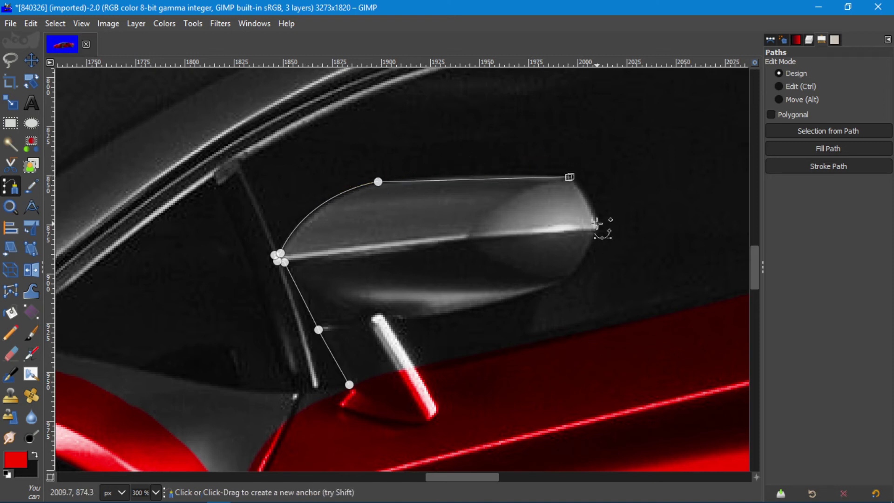
pyautogui.moveTo(592, 246); pyautogui.dragTo(599, 224)
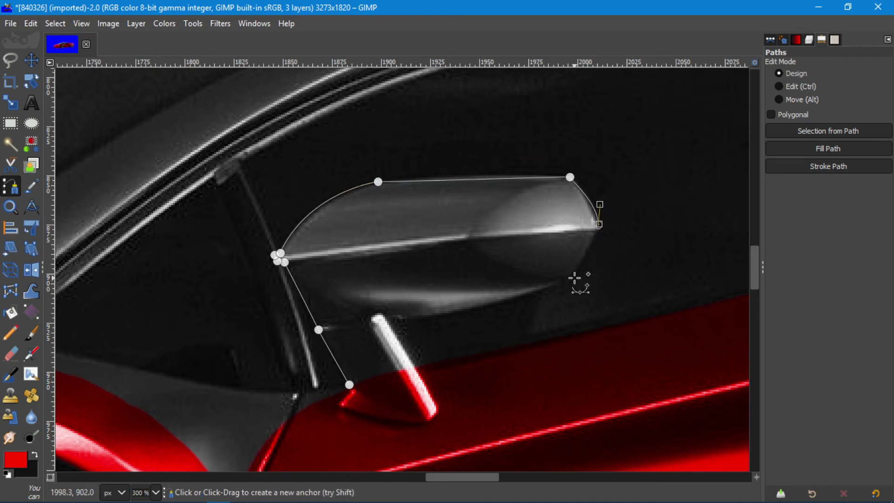
pyautogui.moveTo(387, 316)
pyautogui.mouseDown()
pyautogui.moveTo(346, 297)
pyautogui.moveTo(390, 316)
pyautogui.mouseUp()
pyautogui.press('ctrl')
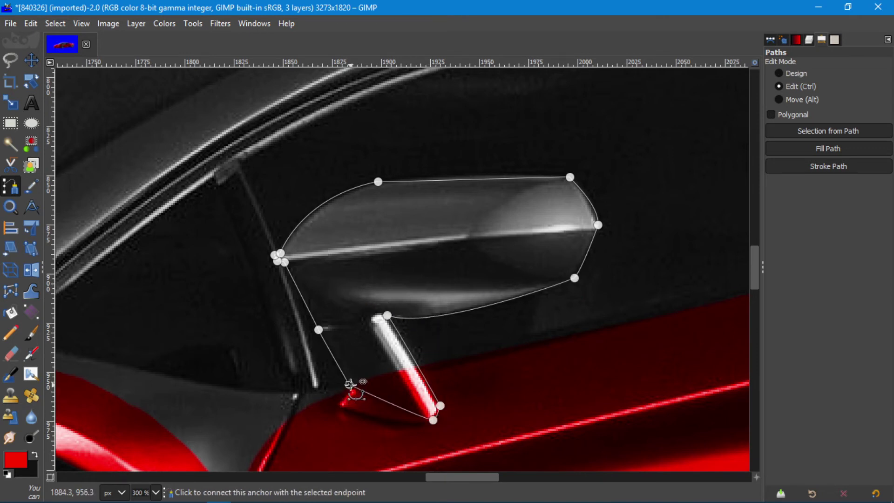
# - Turn the mirror outline into a selection, paint it red with an enlarged brush, then deselect
pyautogui.press('Return')
pyautogui.press('p')
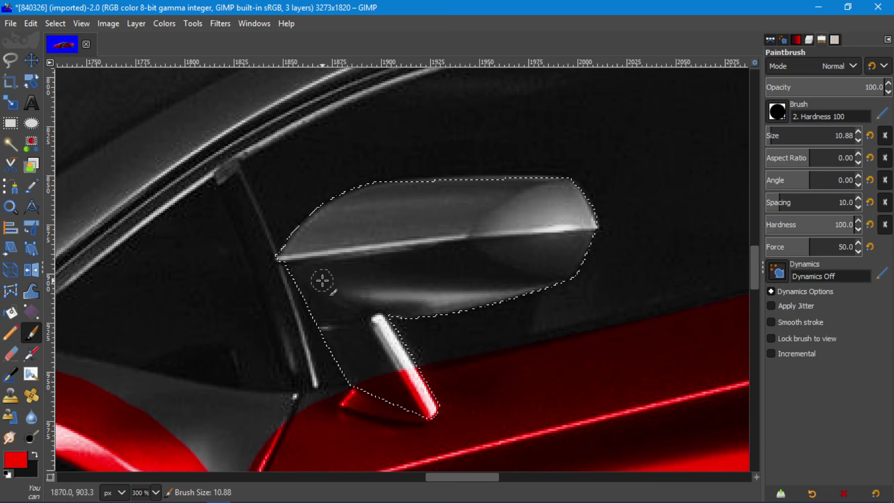
pyautogui.press(']')
pyautogui.moveTo(311, 243)
pyautogui.mouseDown()
pyautogui.moveTo(425, 335)
pyautogui.moveTo(519, 215)
pyautogui.mouseUp()
pyautogui.press(']')
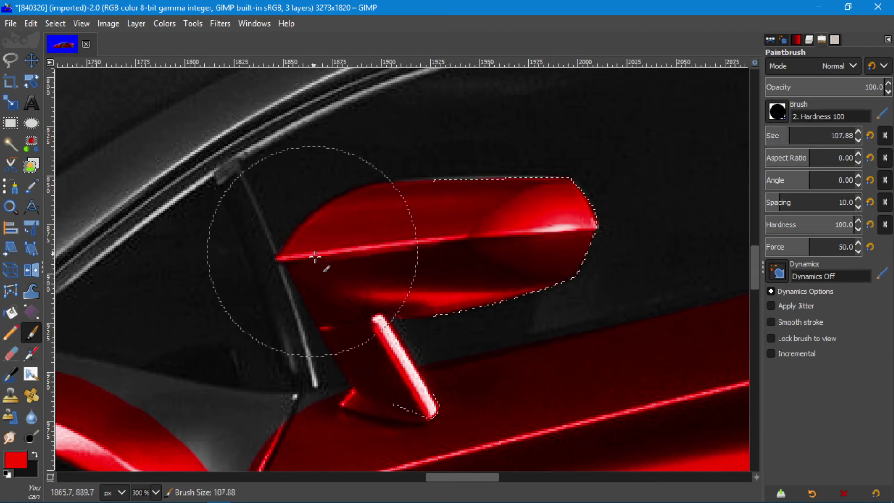
pyautogui.hotkey('shift', 'ctrl', 'a')
pyautogui.press('[')
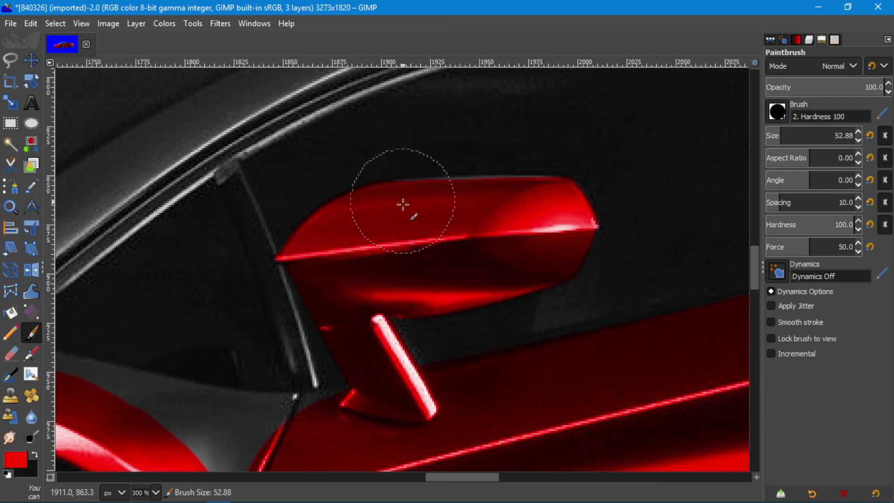
pyautogui.keyDown('ctrl'); pyautogui.scroll(4, 402, 205); pyautogui.keyUp('ctrl')
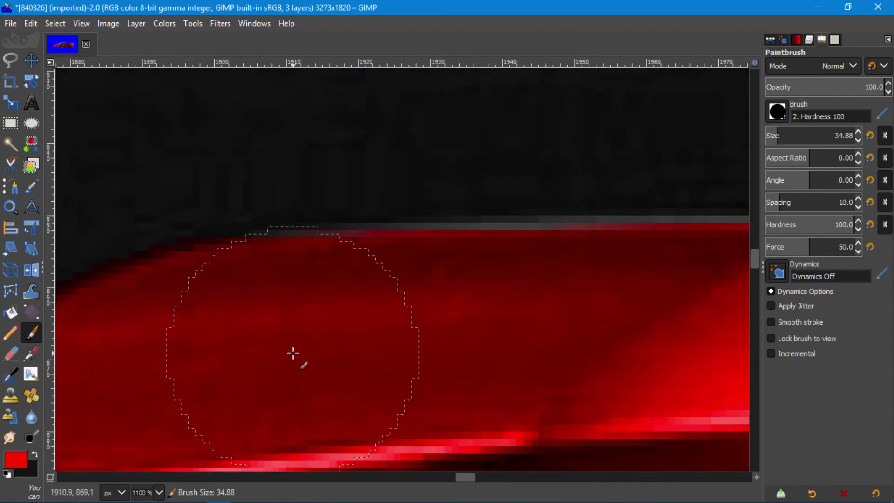
pyautogui.hscroll(5, 423, 310)
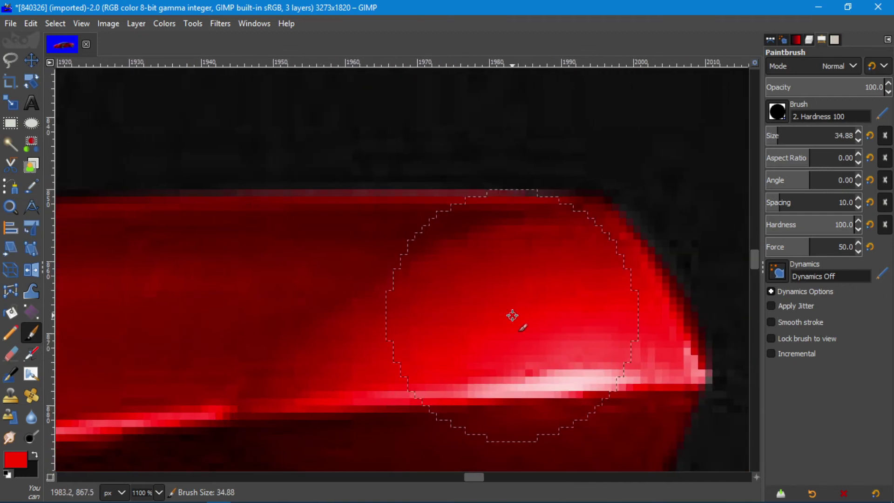
pyautogui.keyDown('ctrl'); pyautogui.scroll(-4, 512, 315); pyautogui.keyUp('ctrl')
pyautogui.keyDown('ctrl'); pyautogui.scroll(1, 475, 359); pyautogui.keyUp('ctrl')
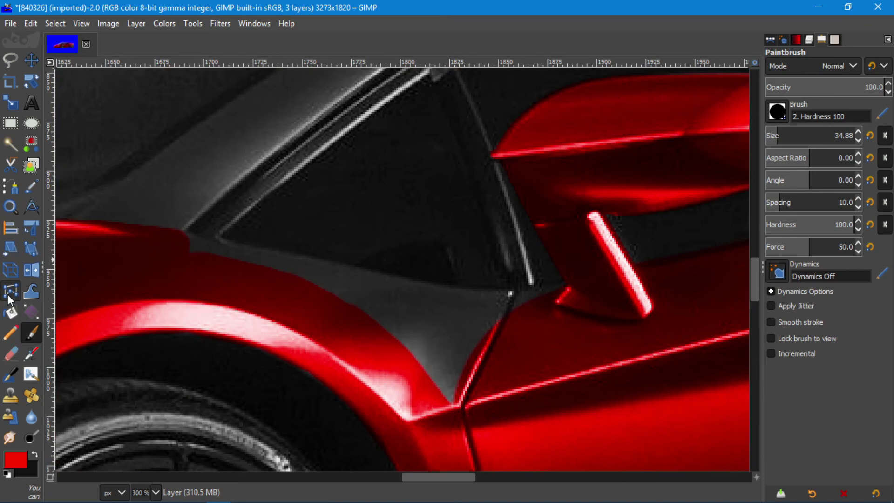
# - Start a new path along the side window's lower edge toward the mirror and door edge
pyautogui.click(6, 186)
pyautogui.moveTo(183, 231); pyautogui.dragTo(216, 234)
pyautogui.click(358, 270)
pyautogui.moveTo(512, 291); pyautogui.dragTo(543, 283)
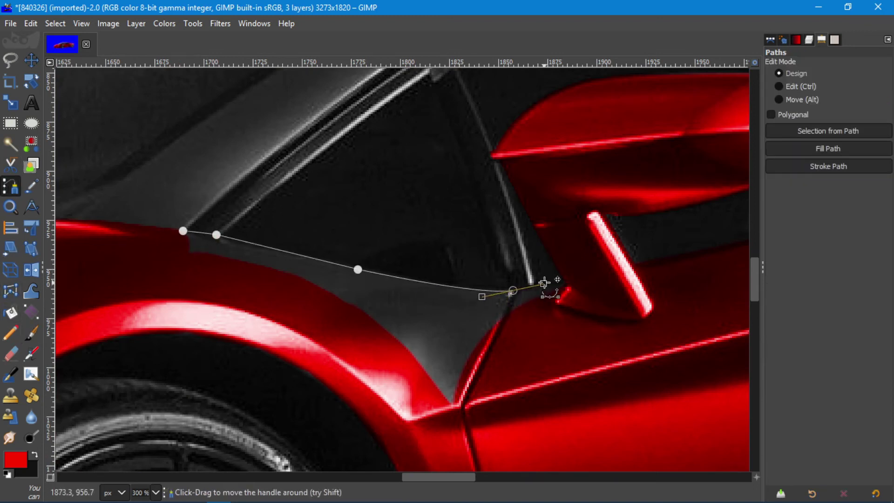
pyautogui.click(563, 284)
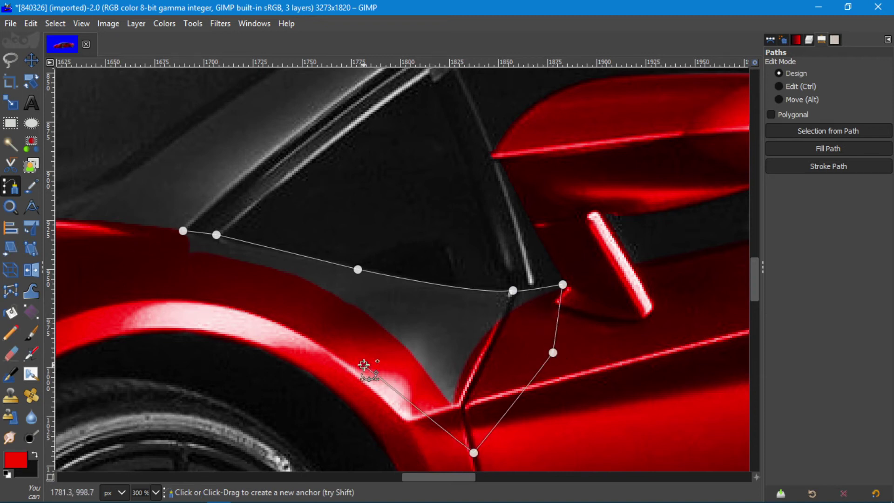
pyautogui.keyDown('ctrl'); pyautogui.click(157, 247); pyautogui.keyUp('ctrl')
pyautogui.moveTo(481, 216); pyautogui.dragTo(341, 305)
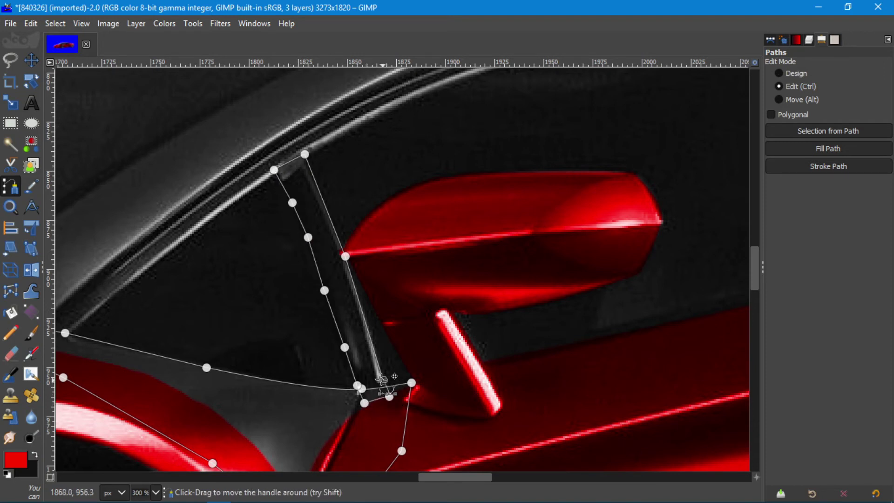
pyautogui.keyDown('ctrl'); pyautogui.scroll(-1, 573, 314); pyautogui.keyUp('ctrl')
pyautogui.keyDown('ctrl'); pyautogui.scroll(-1, 505, 339); pyautogui.keyUp('ctrl')
pyautogui.keyDown('ctrl'); pyautogui.scroll(-1, 372, 358); pyautogui.keyUp('ctrl')
pyautogui.keyDown('ctrl'); pyautogui.scroll(2, 310, 330); pyautogui.keyUp('ctrl')
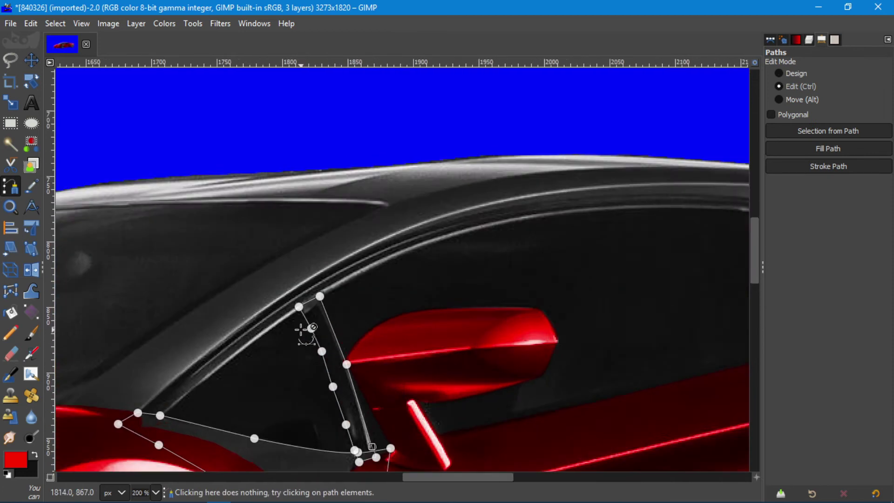
pyautogui.keyDown('ctrl'); pyautogui.scroll(2, 157, 410); pyautogui.keyUp('ctrl')
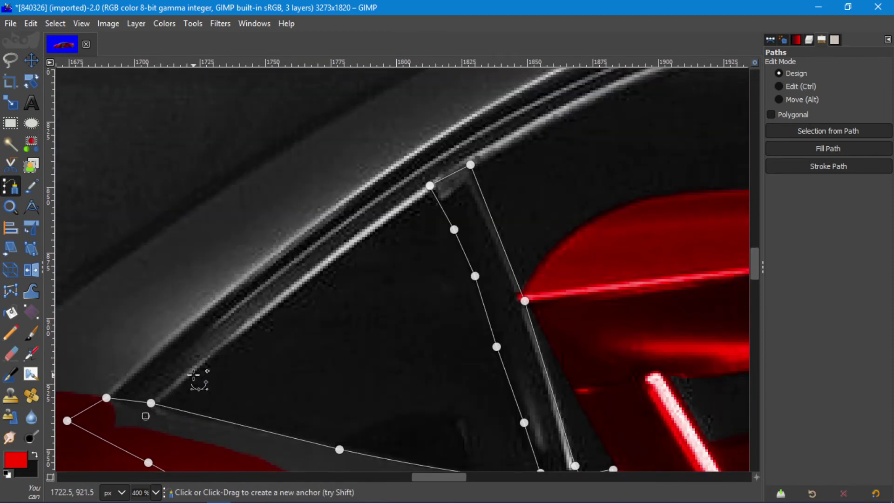
# - Extend the path up the window pillar and along the window frame and roof's top edge
pyautogui.click(360, 241)
pyautogui.click(430, 185)
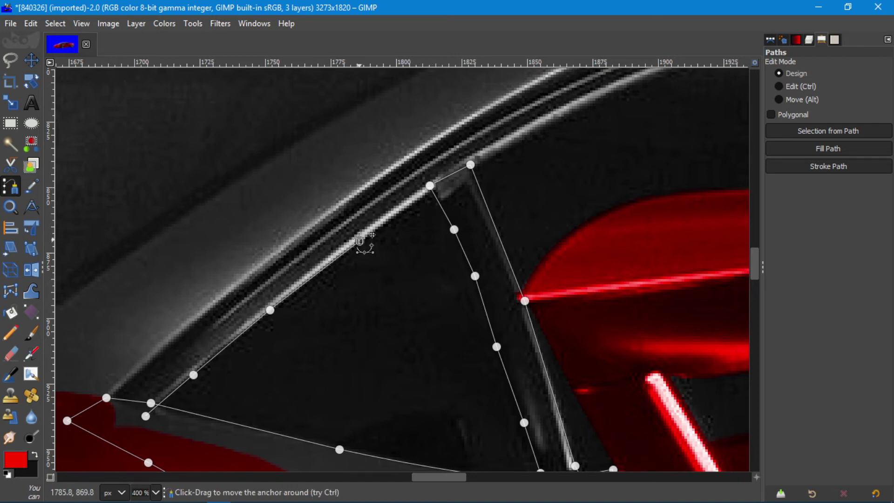
pyautogui.click(482, 161)
pyautogui.hscroll(5, 263, 274)
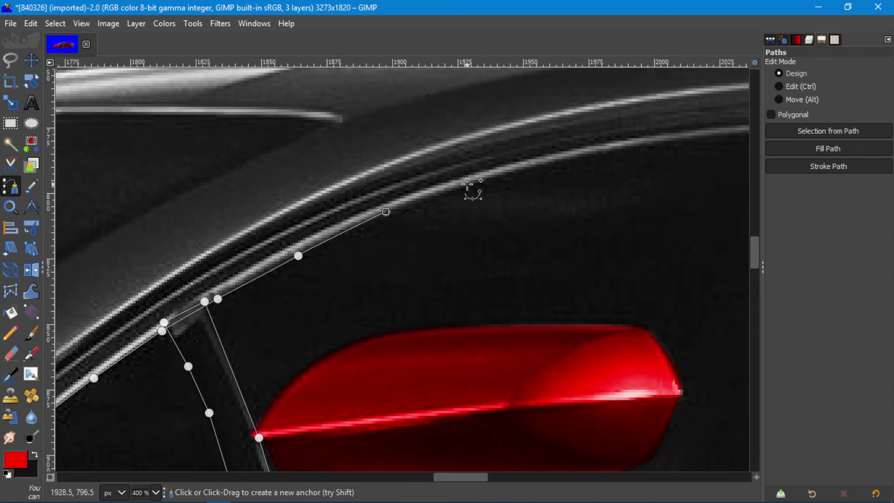
pyautogui.click(577, 158)
pyautogui.hscroll(5, 354, 233)
pyautogui.scroll(1, 354, 232)
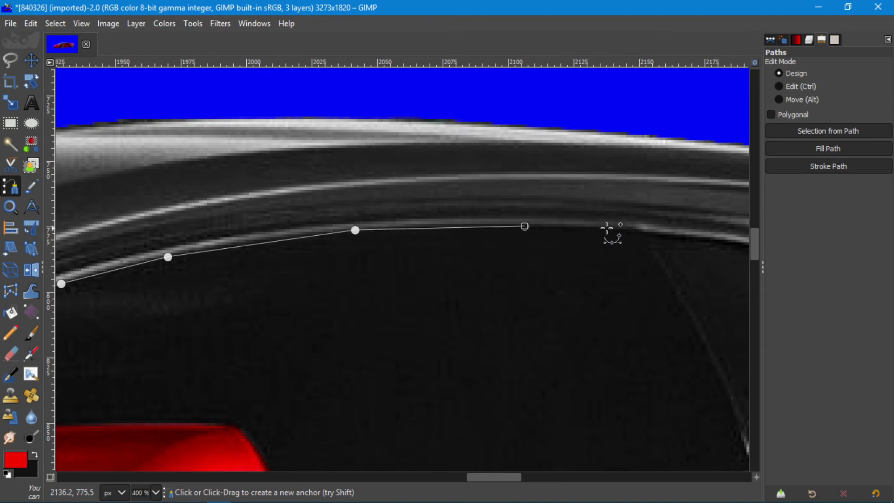
pyautogui.click(648, 232)
pyautogui.hscroll(5, 315, 244)
pyautogui.hscroll(3, 392, 248)
pyautogui.click(508, 159)
pyautogui.click(218, 129)
pyautogui.hscroll(-5, 457, 188)
pyautogui.scroll(1, 457, 188)
pyautogui.click(321, 172)
pyautogui.hscroll(-5, 321, 171)
pyautogui.scroll(-1, 321, 171)
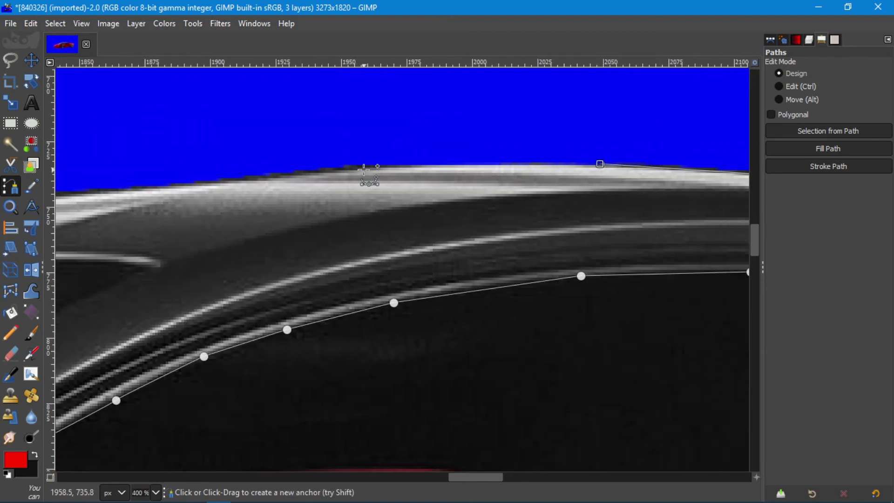
pyautogui.hscroll(-3, 265, 184)
pyautogui.click(264, 181)
pyautogui.hscroll(-3, 264, 181)
pyautogui.click(226, 120)
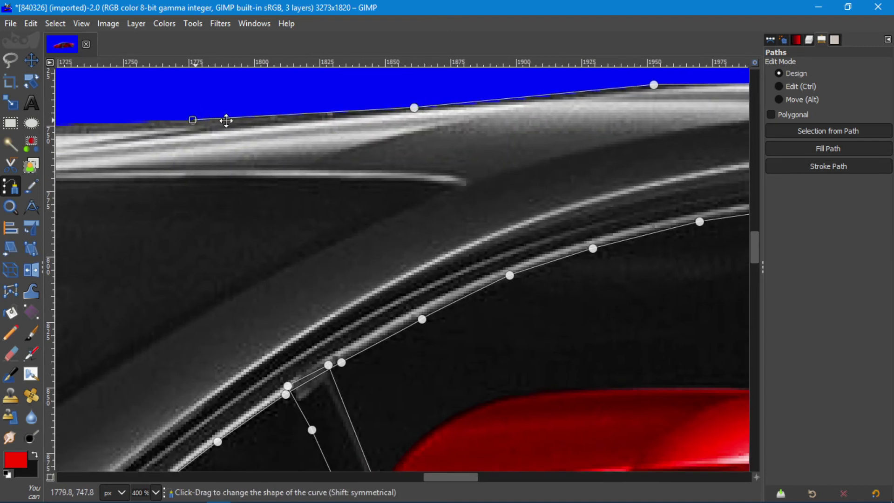
pyautogui.hscroll(-5, 223, 103)
pyautogui.scroll(-1, 219, 82)
pyautogui.scroll(1, 219, 76)
pyautogui.click(99, 126)
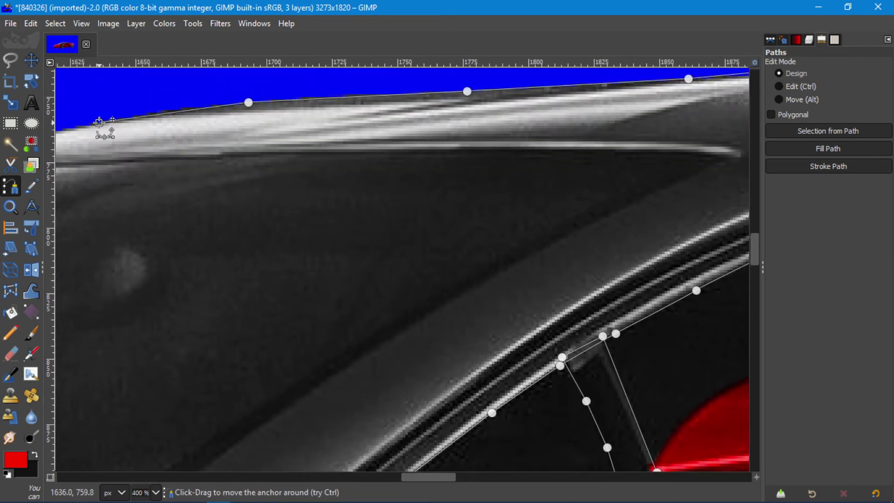
pyautogui.hscroll(-3, 100, 126)
pyautogui.scroll(-1, 99, 126)
pyautogui.click(140, 124)
pyautogui.hscroll(-3, 140, 124)
pyautogui.scroll(-1, 114, 136)
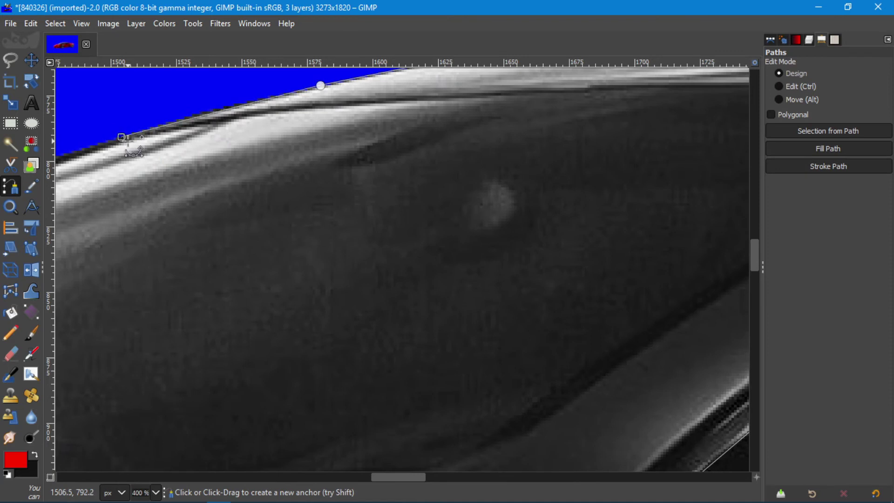
pyautogui.hscroll(8, 355, 131)
pyautogui.scroll(1, 355, 130)
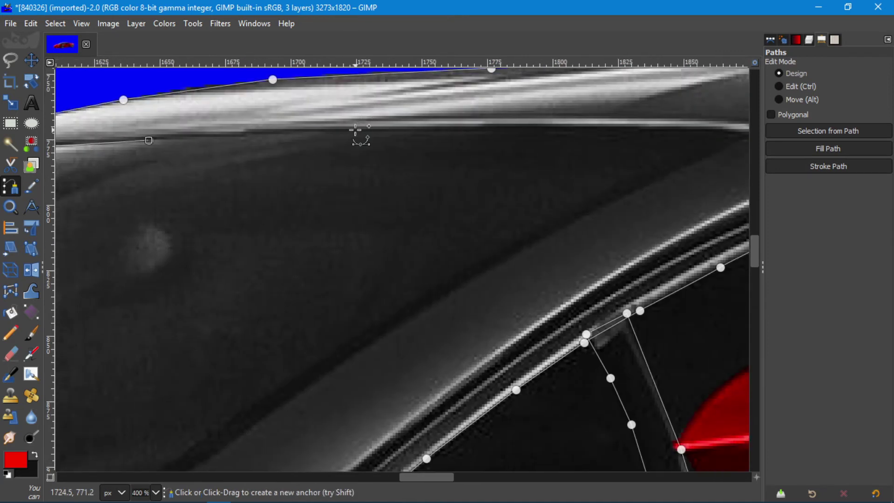
# - Add the last roof and window-frame anchors and close the path on its starting point
pyautogui.click(690, 127)
pyautogui.hscroll(7, 689, 126)
pyautogui.hscroll(-3, 434, 135)
pyautogui.scroll(-1, 473, 150)
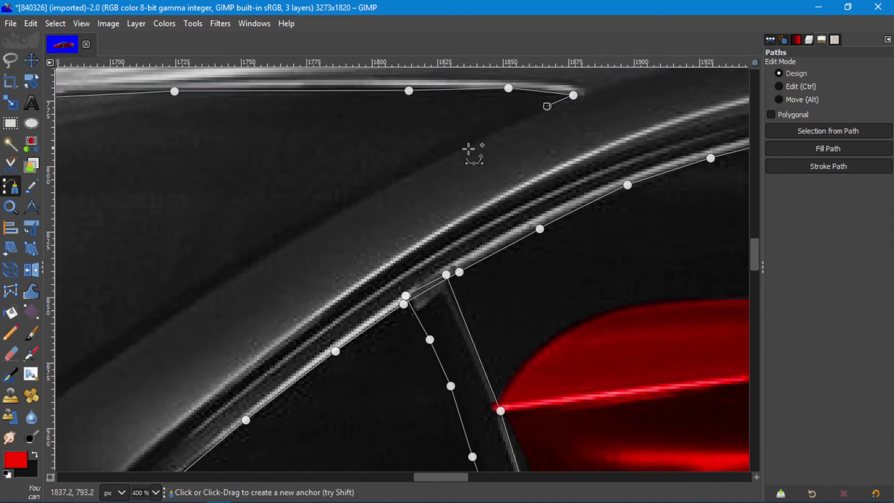
pyautogui.hscroll(-4, 519, 144)
pyautogui.scroll(-2, 519, 144)
pyautogui.click(394, 194)
pyautogui.hscroll(-5, 394, 195)
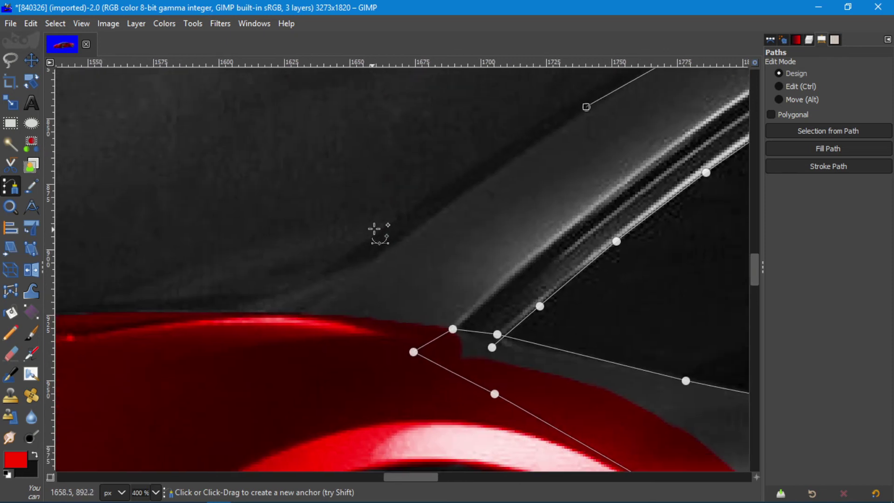
pyautogui.scroll(-4, 374, 229)
pyautogui.scroll(3, 435, 224)
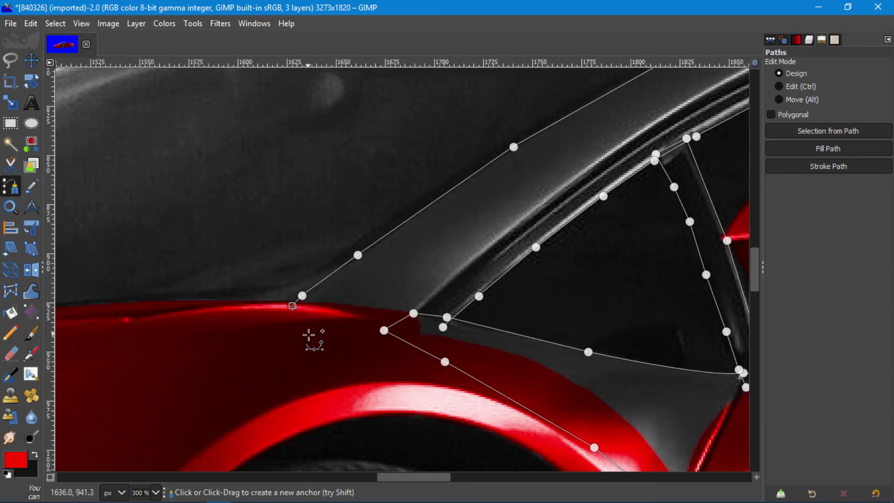
pyautogui.click(442, 327)
pyautogui.scroll(-2, 443, 327)
pyautogui.scroll(-2, 326, 340)
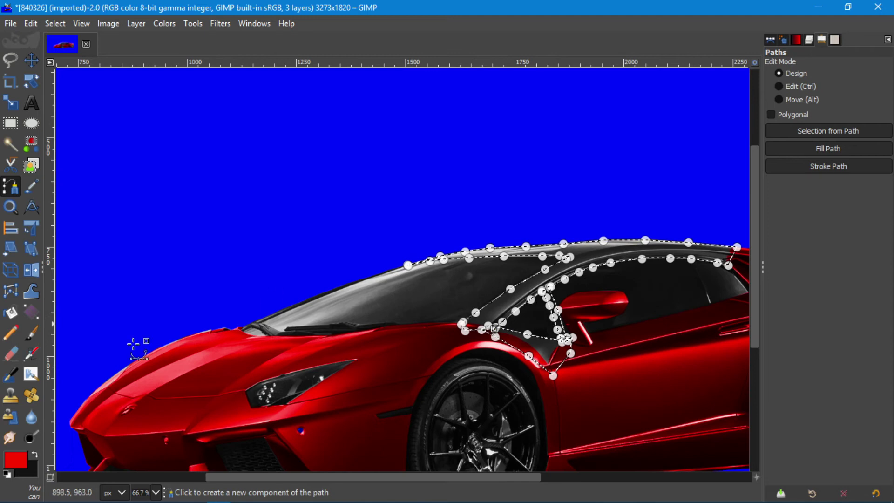
# - Convert the roof-and-pillar path to a selection, paint it red, and deselect
pyautogui.hotkey('shift', 'v')
pyautogui.press('p')
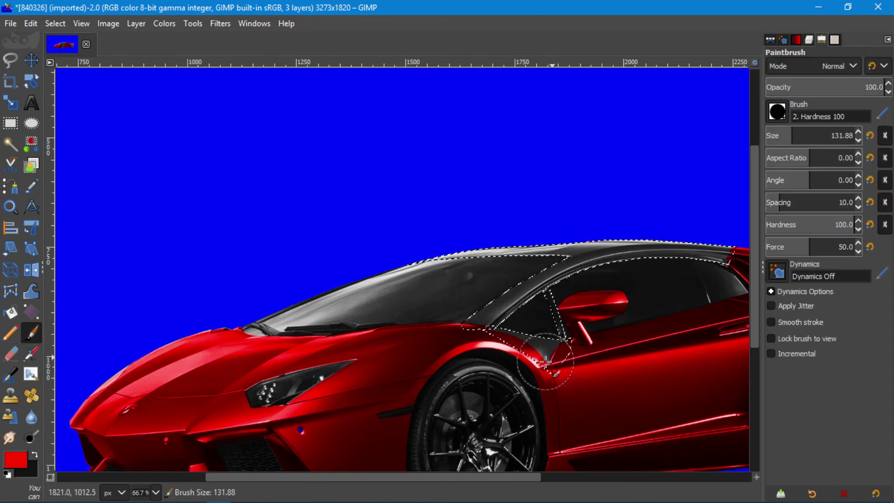
pyautogui.moveTo(488, 348)
pyautogui.mouseDown()
pyautogui.moveTo(478, 309)
pyautogui.moveTo(559, 326)
pyautogui.moveTo(735, 269)
pyautogui.moveTo(447, 258)
pyautogui.mouseUp()
pyautogui.hotkey('ctrl', 'shift', 'a')
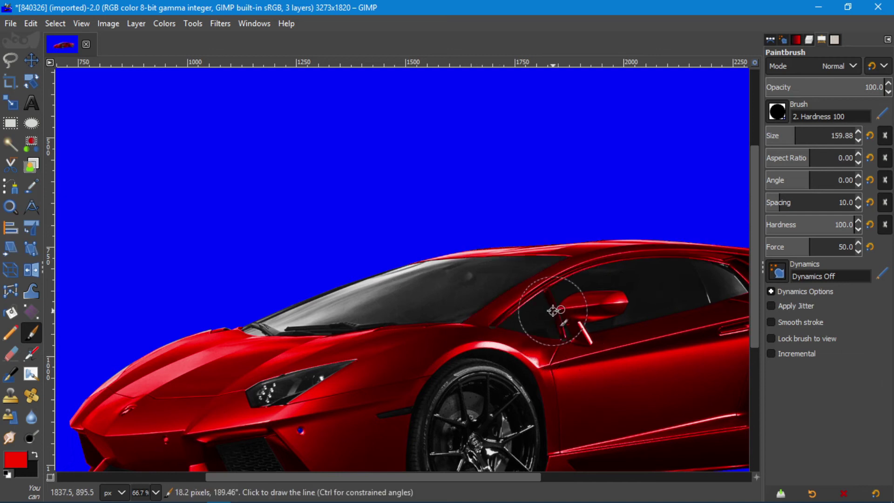
# - Shrink the brush for touch-ups and zoom out to view the whole car
pyautogui.click(775, 135)
pyautogui.scroll(6, 489, 324)
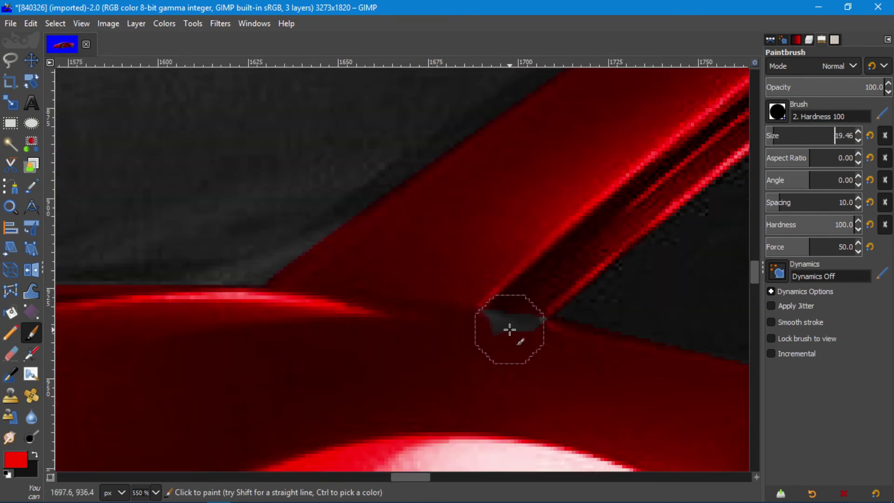
pyautogui.scroll(-3, 562, 331)
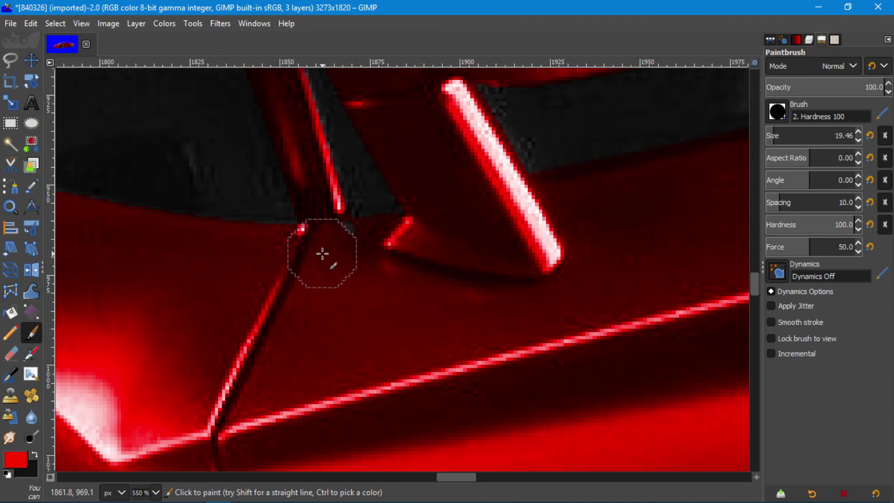
pyautogui.scroll(-2, 503, 240)
pyautogui.scroll(3, 447, 214)
pyautogui.scroll(2, 379, 259)
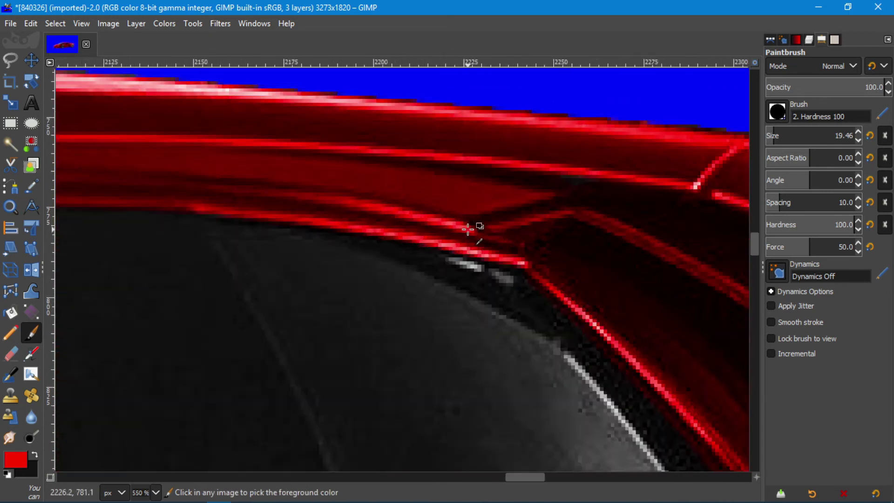
pyautogui.scroll(-2, 394, 296)
pyautogui.hscroll(-3, 466, 317)
pyautogui.moveTo(521, 329); pyautogui.dragTo(654, 261)
pyautogui.scroll(-1, 549, 180)
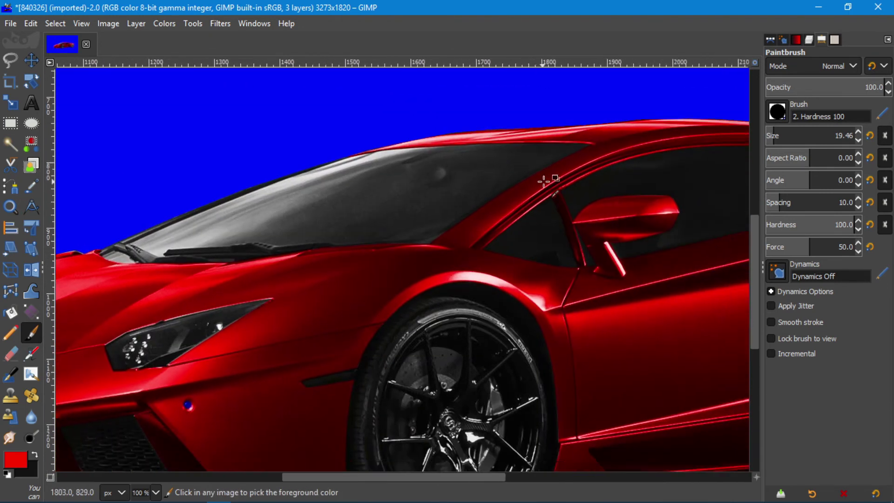
pyautogui.scroll(-1, 393, 239)
pyautogui.scroll(5, 153, 257)
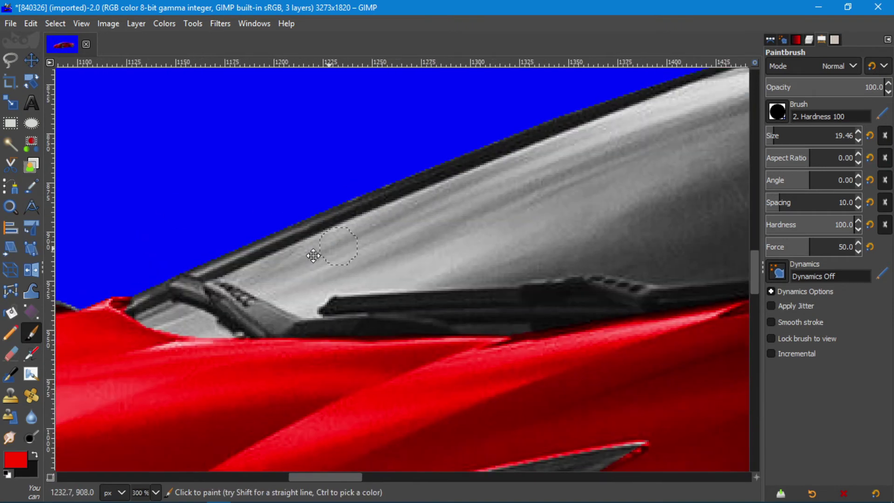
pyautogui.press('b')
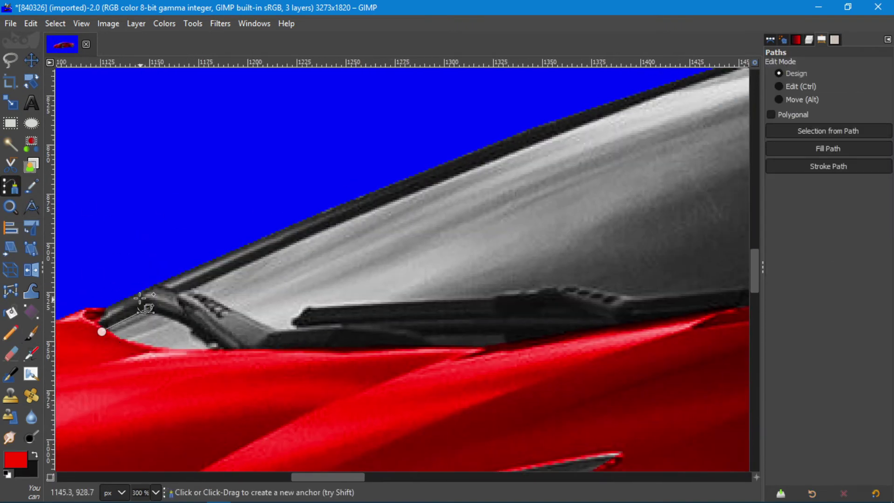
# - Trace a closed path around the dark strip along the windshield's top edge
pyautogui.click(463, 173)
pyautogui.scroll(3, 279, 256)
pyautogui.hscroll(5, 279, 256)
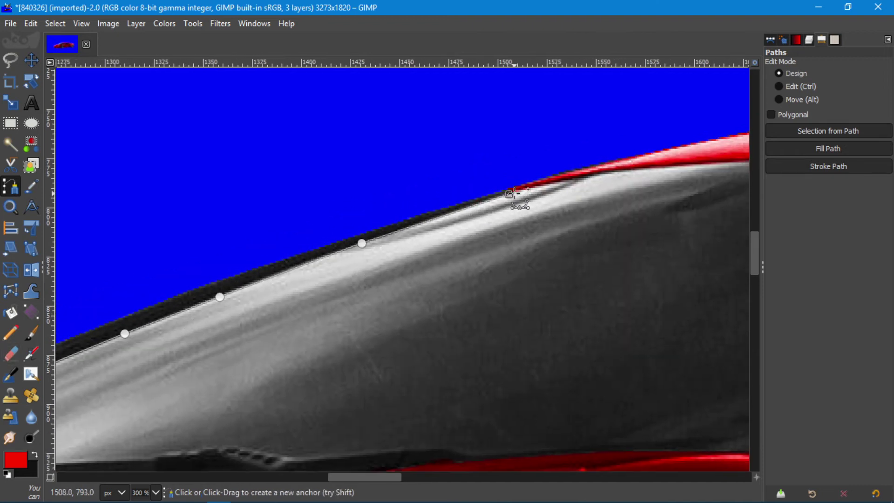
pyautogui.scroll(6, 514, 192)
pyautogui.scroll(-2, 99, 282)
pyautogui.scroll(-3, 266, 220)
pyautogui.scroll(1, 156, 272)
pyautogui.hscroll(2, 229, 290)
pyautogui.click(227, 293)
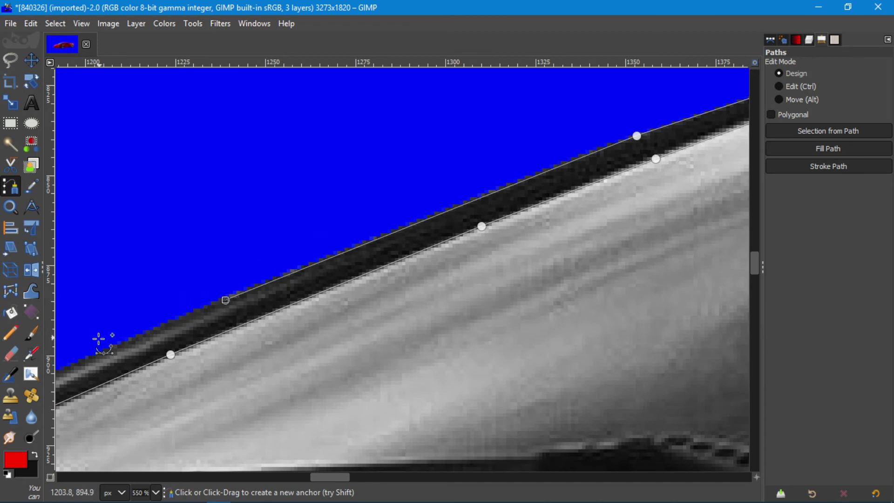
pyautogui.hscroll(-8, 99, 340)
pyautogui.scroll(-3, 100, 339)
pyautogui.click(452, 201)
pyautogui.scroll(6, 299, 271)
pyautogui.click(294, 316)
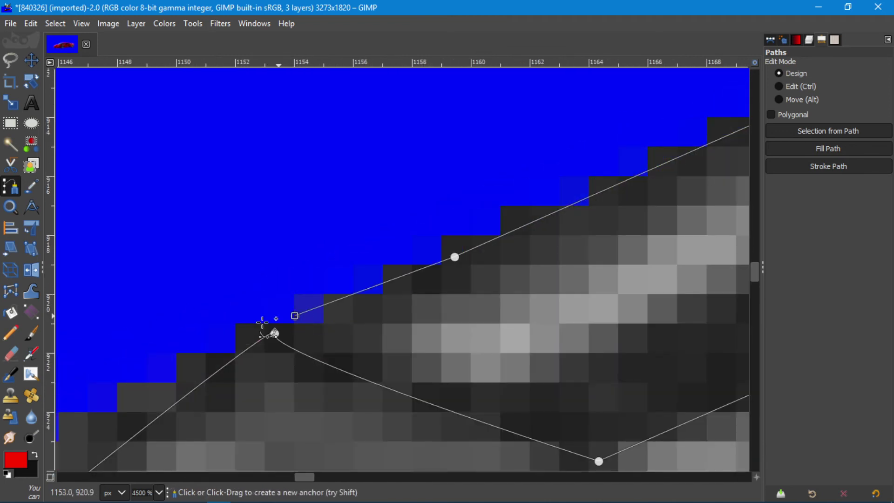
pyautogui.scroll(-5, 177, 366)
pyautogui.keyDown('ctrl'); pyautogui.click(236, 398); pyautogui.keyUp('ctrl')
# - Turn the windshield strip path into a selection and paint it red, then view the whole car
pyautogui.press('Return')
pyautogui.press('p')
pyautogui.click(261, 354)
pyautogui.moveTo(260, 354); pyautogui.dragTo(306, 371)
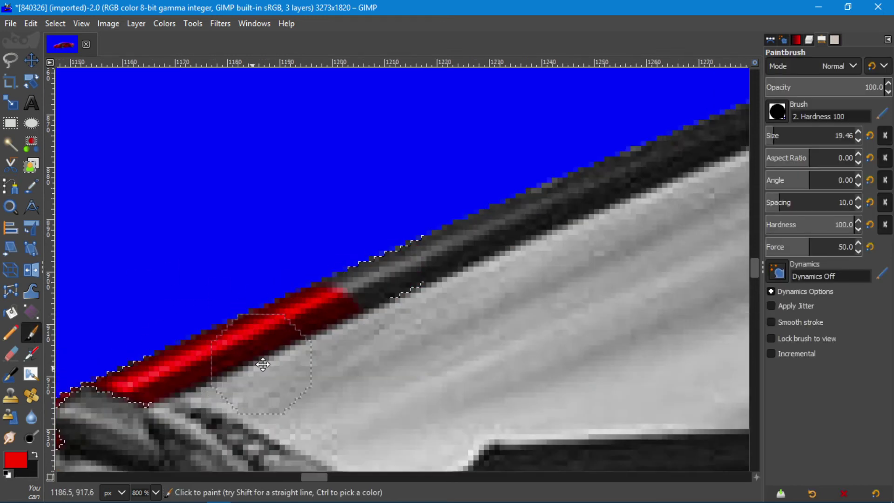
pyautogui.hscroll(-5, 306, 371)
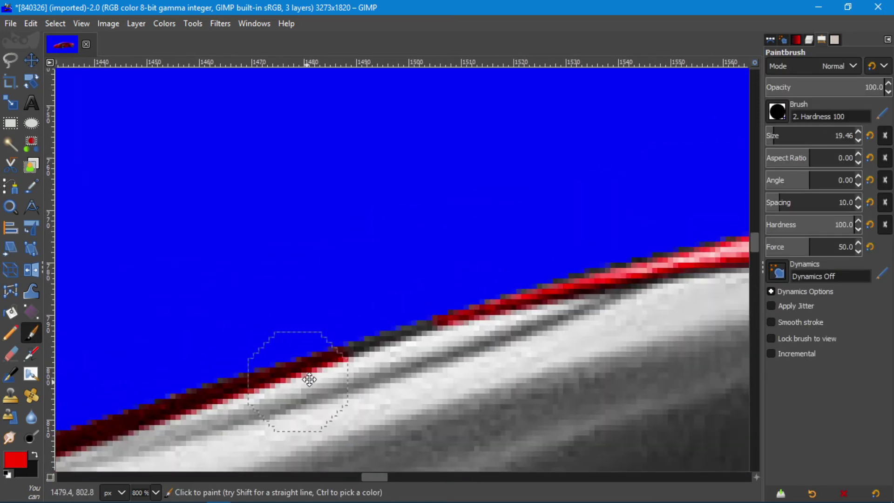
pyautogui.scroll(-3, 554, 244)
pyautogui.scroll(-2, 555, 244)
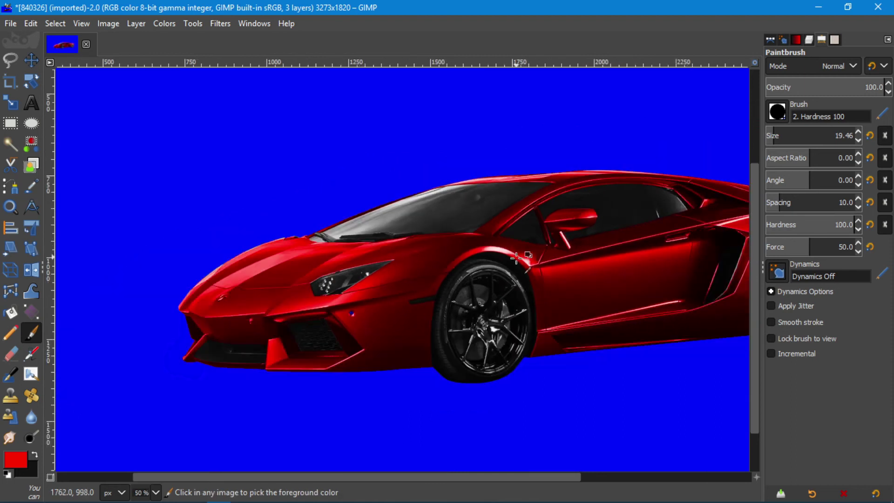
pyautogui.moveTo(554, 244); pyautogui.dragTo(455, 306)
pyautogui.scroll(-1, 455, 305)
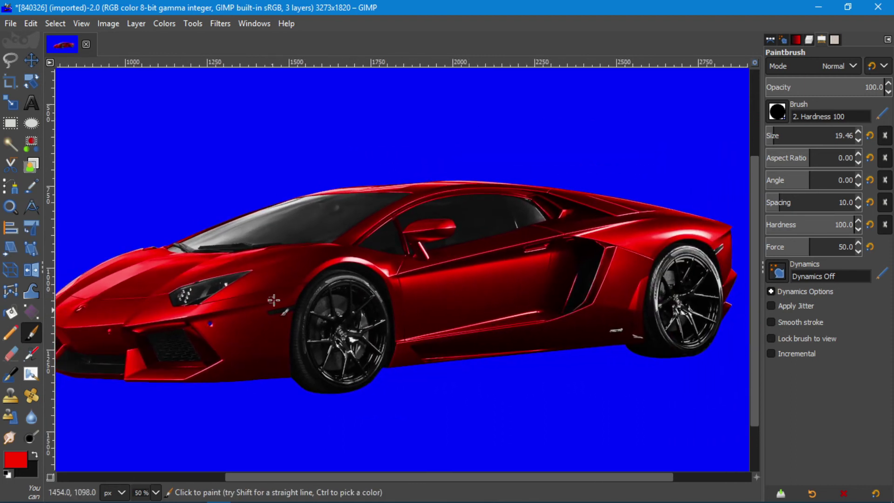
pyautogui.scroll(2, 273, 299)
pyautogui.scroll(5, 274, 300)
pyautogui.scroll(1, 326, 280)
pyautogui.scroll(1, 380, 265)
# - Outline the badge on the car's nose with a path and turn it into a selection
pyautogui.press('b')
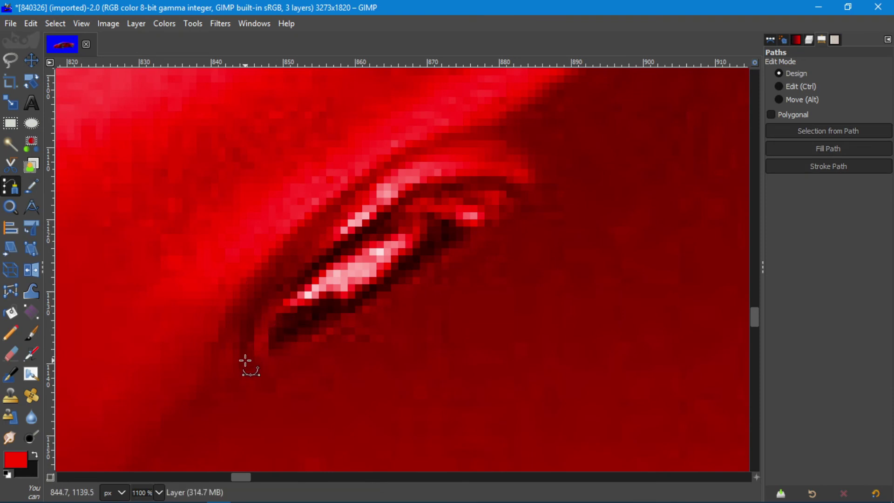
pyautogui.moveTo(245, 361); pyautogui.dragTo(262, 311)
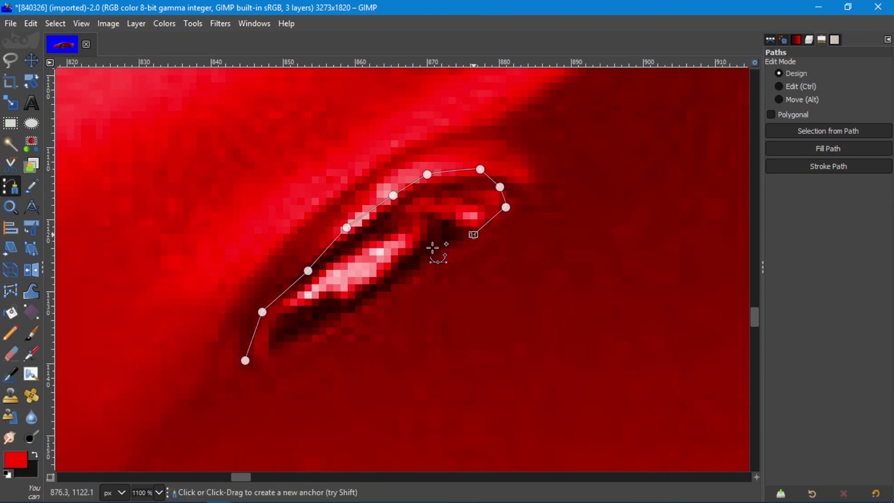
pyautogui.hotkey('shift', 'v')
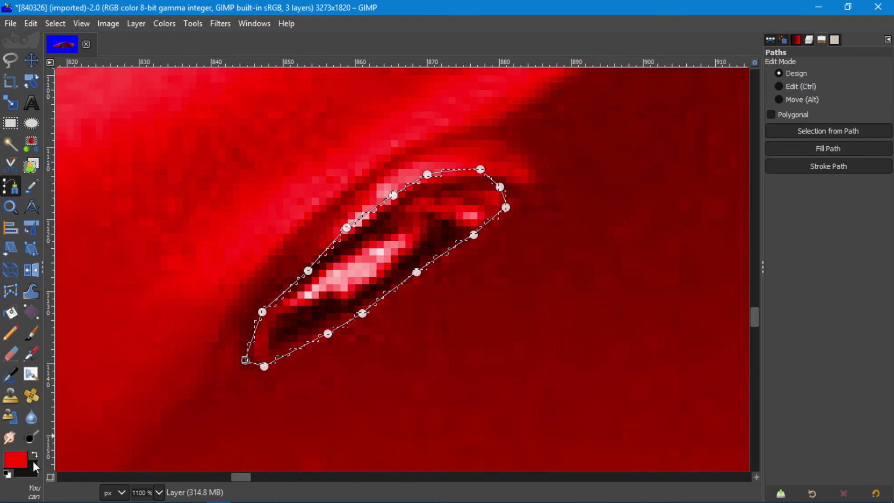
# - Choose an orange colour and make it the paint colour
pyautogui.click(32, 465)
pyautogui.click(723, 280)
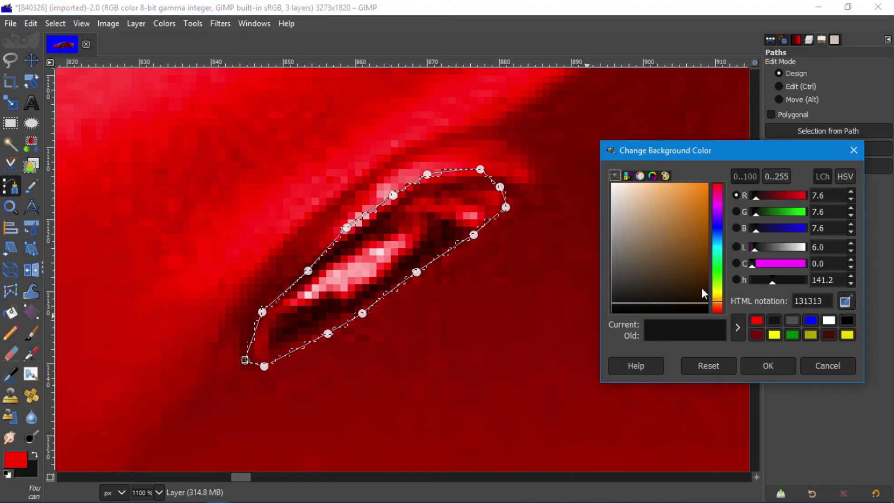
pyautogui.moveTo(701, 287); pyautogui.dragTo(708, 184)
pyautogui.press('Return')
pyautogui.press('x')
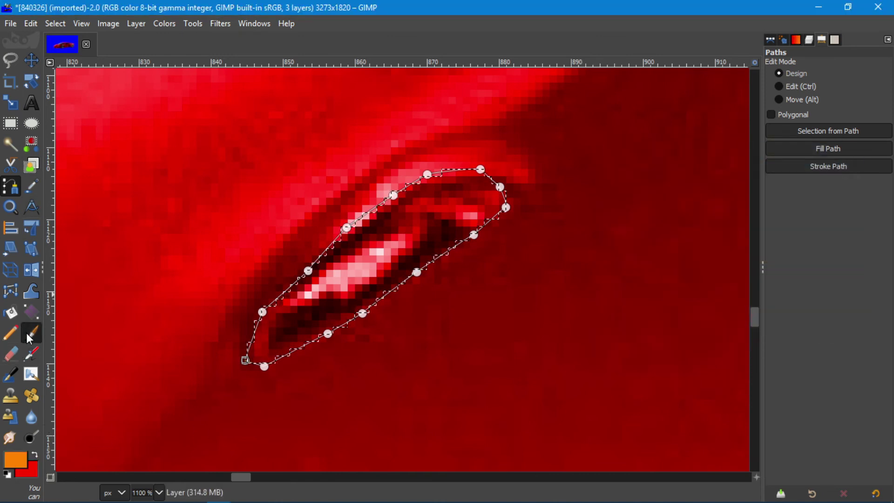
# - Brush orange over the badge inside the selection
pyautogui.click(26, 334)
pyautogui.moveTo(485, 191); pyautogui.dragTo(254, 349)
pyautogui.scroll(-4, 604, 283)
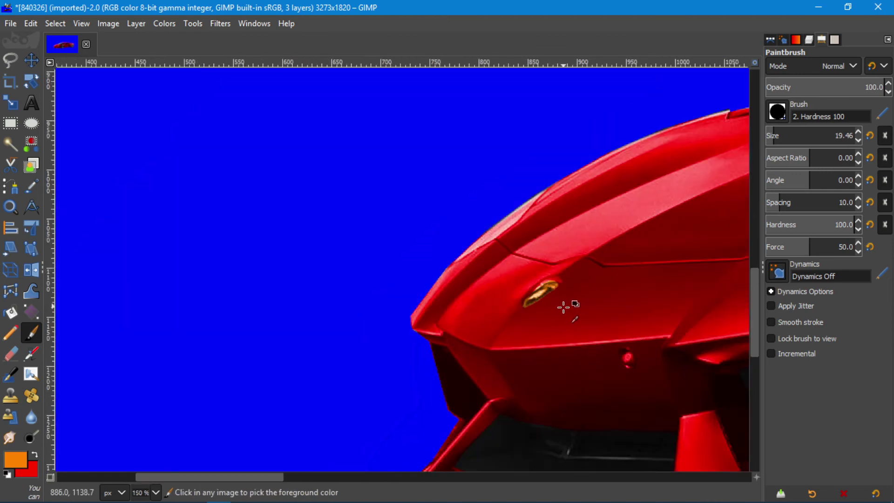
pyautogui.scroll(-2, 558, 289)
pyautogui.scroll(-2, 521, 293)
pyautogui.scroll(-1, 510, 297)
pyautogui.hscroll(1, 511, 298)
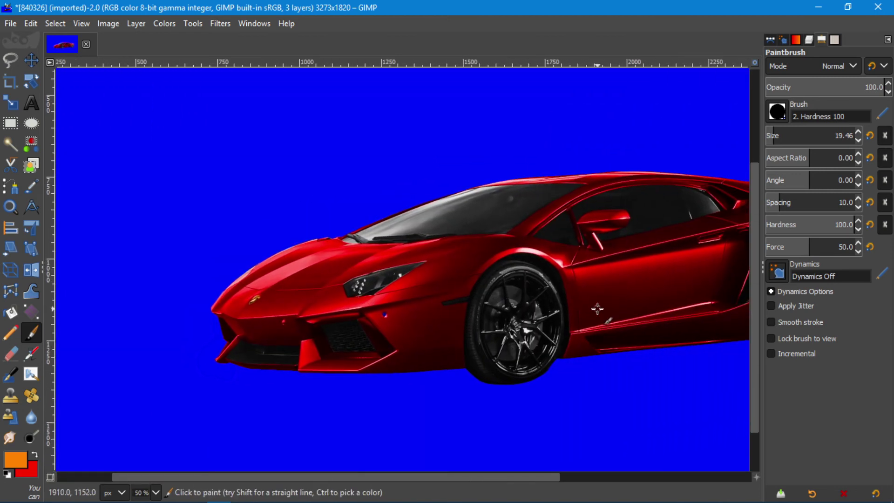
pyautogui.hscroll(1, 419, 289)
pyautogui.scroll(1, 298, 230)
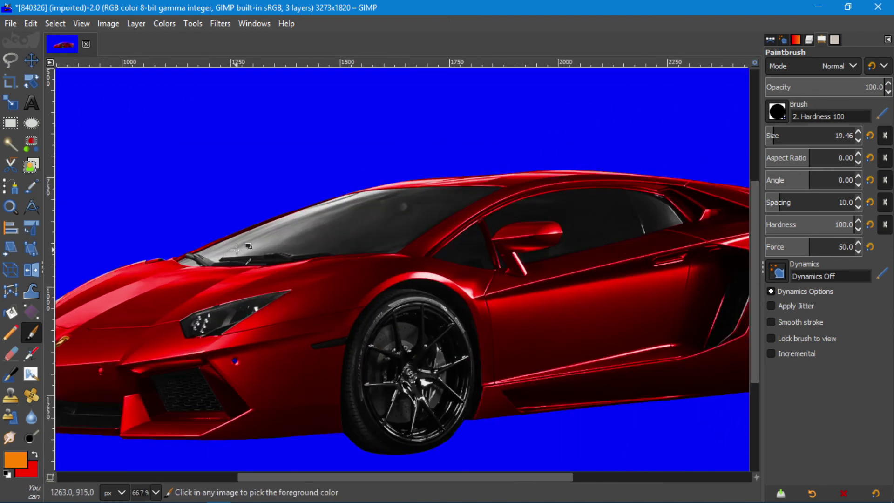
pyautogui.hscroll(1, 326, 190)
pyautogui.scroll(-1, 401, 233)
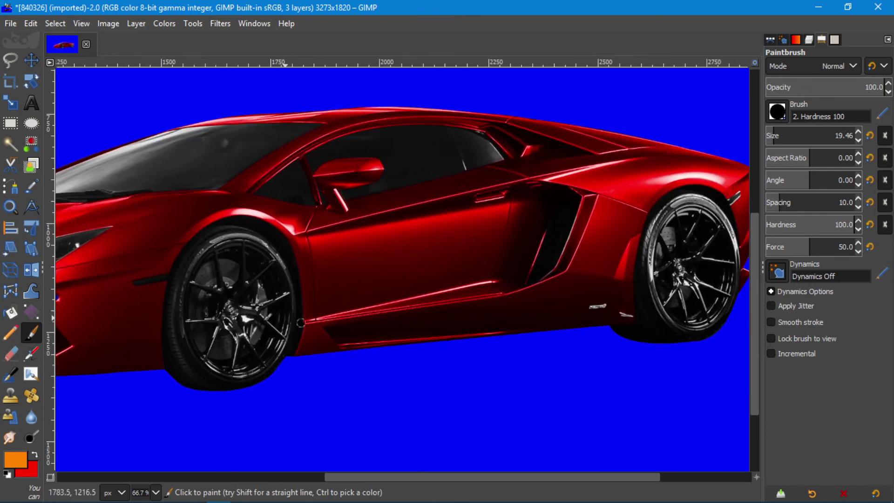
pyautogui.scroll(1, 257, 305)
pyautogui.scroll(2, 539, 166)
pyautogui.scroll(1, 594, 199)
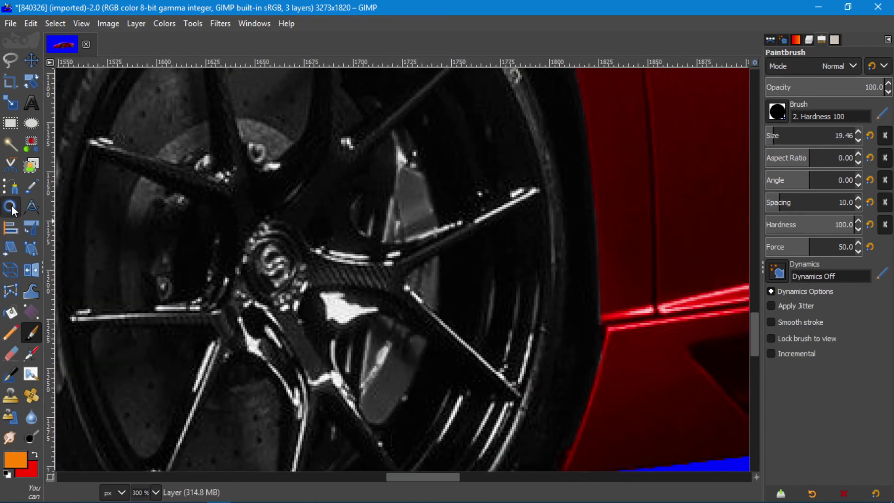
# - Set the paint colour to blue and paint the front brake caliper
pyautogui.click(19, 461)
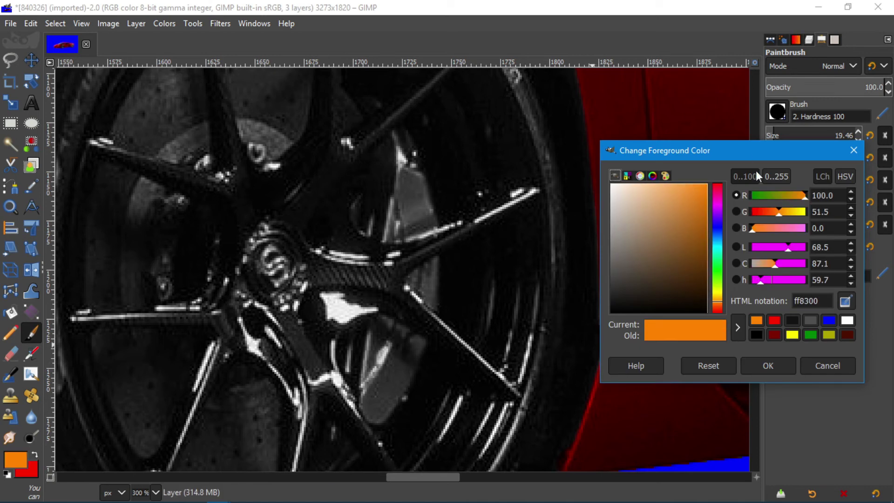
pyautogui.click(744, 312)
pyautogui.click(773, 366)
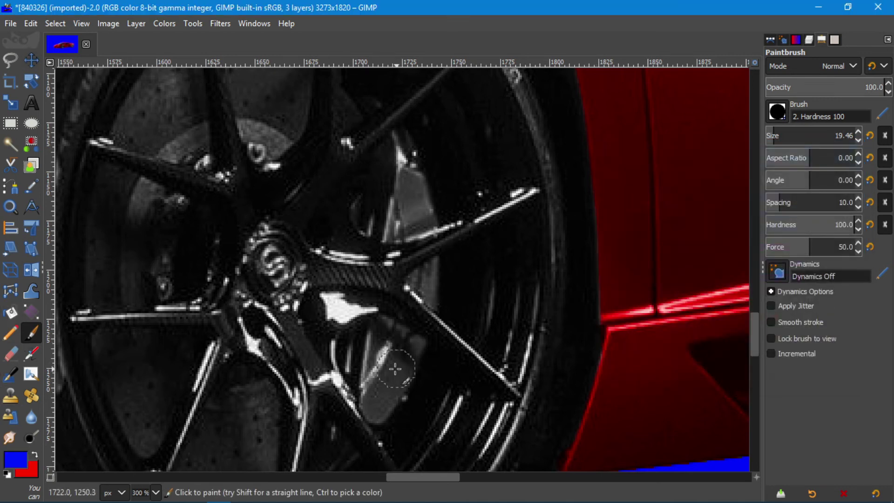
pyautogui.moveTo(387, 335); pyautogui.dragTo(381, 378)
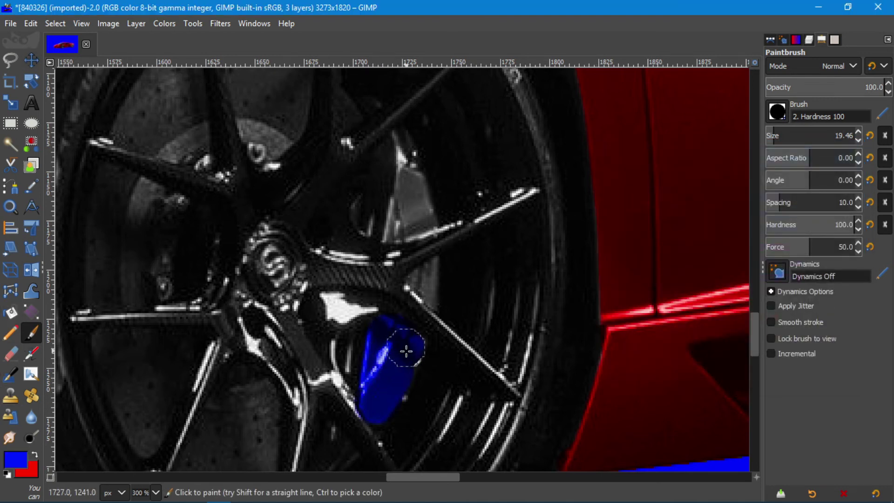
pyautogui.click(427, 280)
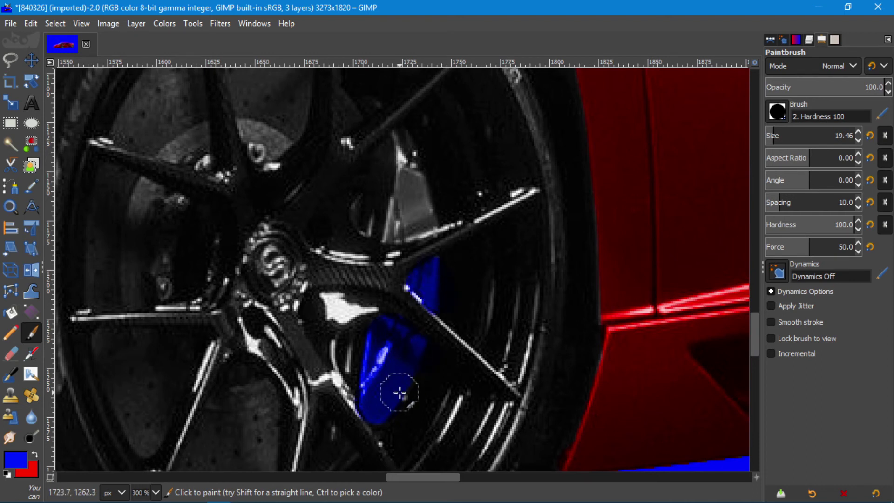
pyautogui.moveTo(386, 210); pyautogui.dragTo(423, 187)
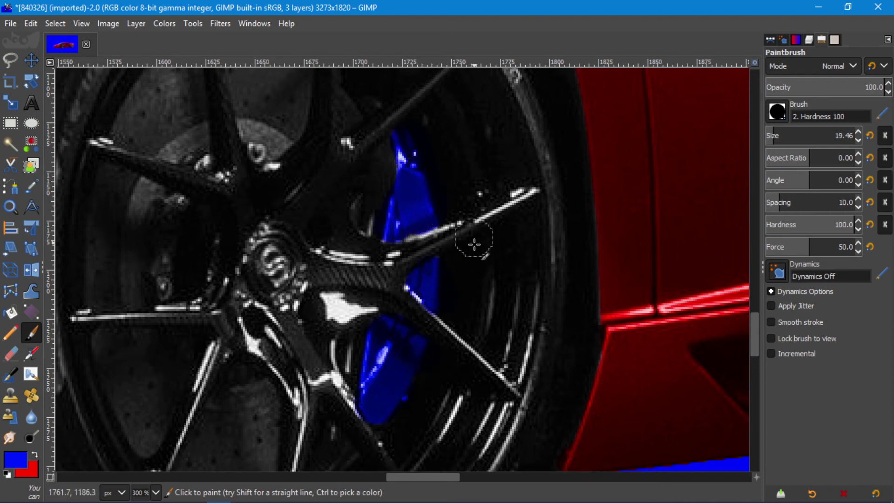
# - Paint the rear wheel's caliper blue, then start choosing a light grey c6c6c6 paint colour
pyautogui.keyDown('ctrl'); pyautogui.scroll(-5, 474, 244); pyautogui.keyUp('ctrl')
pyautogui.keyDown('ctrl'); pyautogui.scroll(2, 573, 353); pyautogui.keyUp('ctrl')
pyautogui.keyDown('ctrl'); pyautogui.scroll(4, 624, 362); pyautogui.keyUp('ctrl')
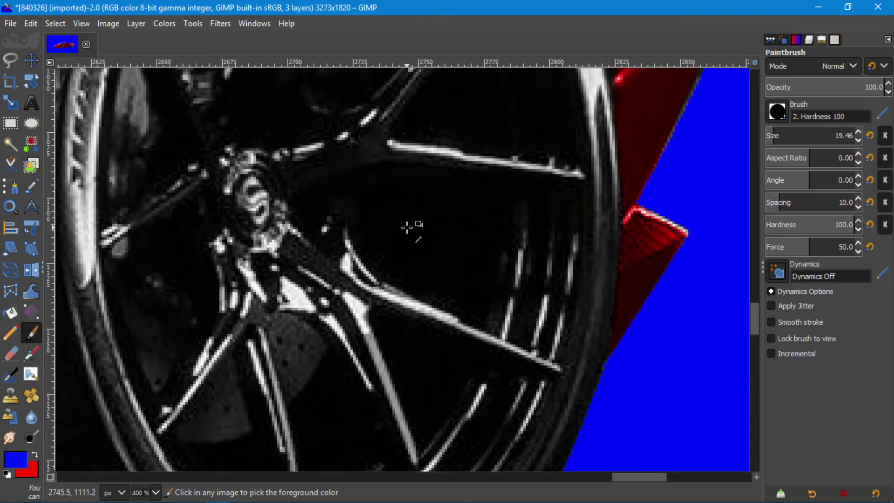
pyautogui.scroll(3, 407, 227)
pyautogui.hscroll(-3, 407, 227)
pyautogui.moveTo(447, 208); pyautogui.dragTo(458, 159)
pyautogui.keyDown('ctrl'); pyautogui.scroll(-1, 530, 308); pyautogui.keyUp('ctrl')
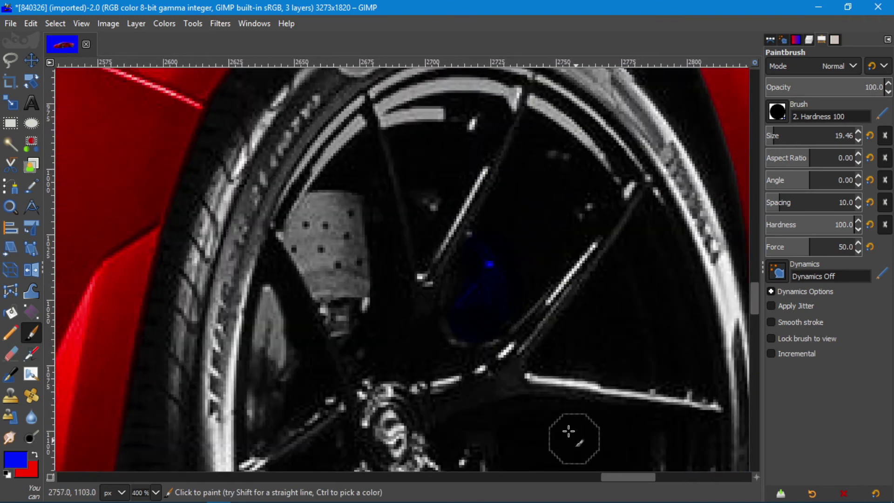
pyautogui.keyDown('ctrl'); pyautogui.scroll(-4, 615, 334); pyautogui.keyUp('ctrl')
pyautogui.keyDown('ctrl'); pyautogui.scroll(-1, 604, 343); pyautogui.keyUp('ctrl')
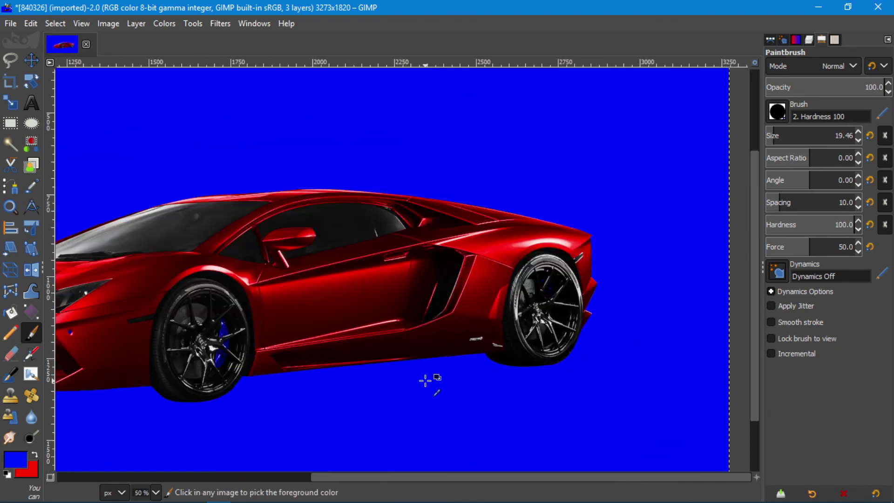
pyautogui.hscroll(-3, 454, 311)
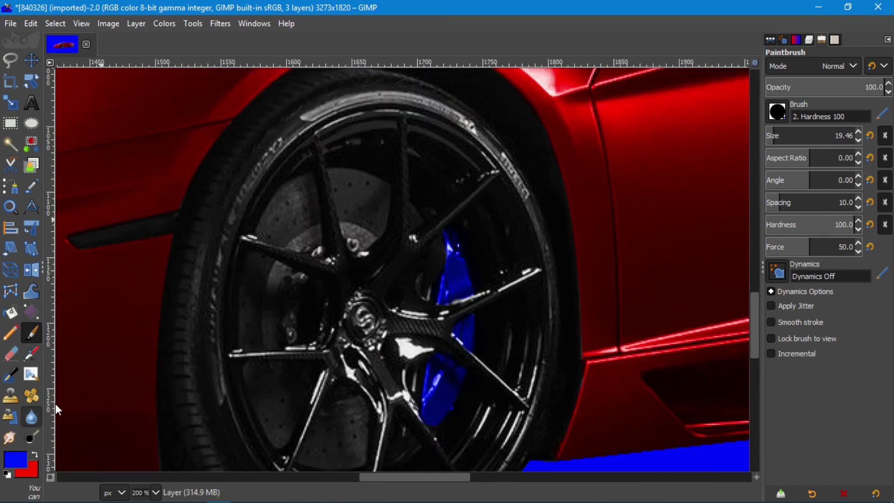
pyautogui.click(14, 460)
pyautogui.moveTo(619, 207); pyautogui.dragTo(591, 206)
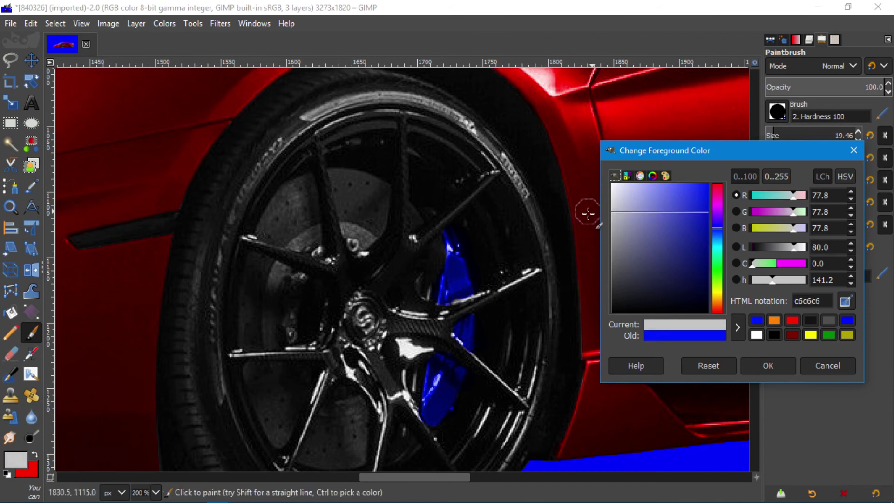
# - Confirm light grey, then change the paint colour to white
pyautogui.press('Return')
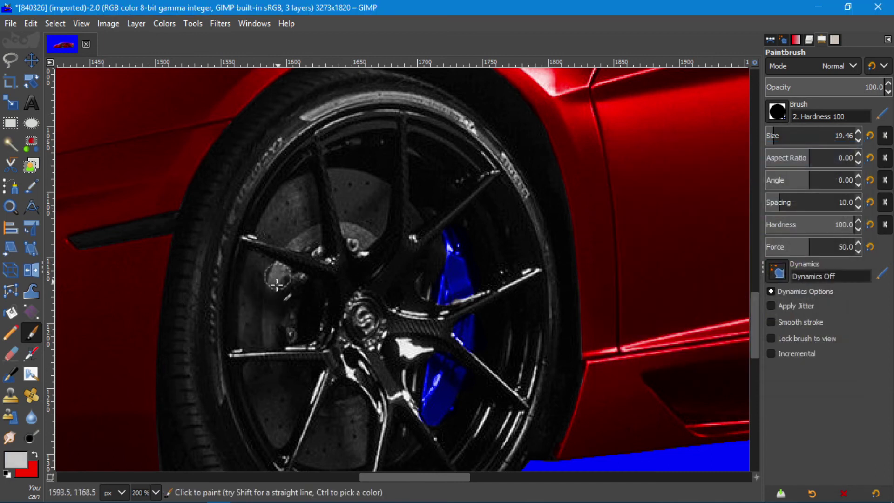
pyautogui.click(14, 459)
pyautogui.moveTo(625, 224); pyautogui.dragTo(613, 176)
pyautogui.click(764, 365)
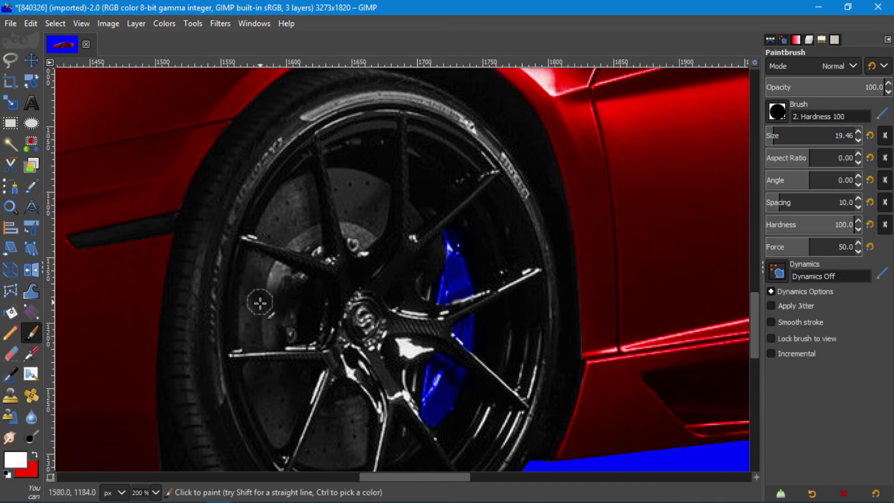
# - Lighten the left, upper and lower parts of the front brake disc with white
pyautogui.moveTo(270, 236); pyautogui.dragTo(269, 224)
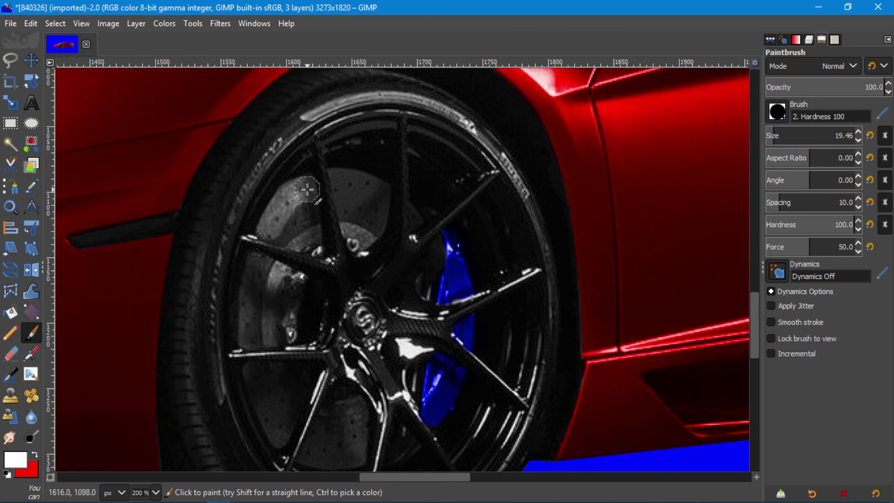
pyautogui.moveTo(332, 180); pyautogui.dragTo(349, 207)
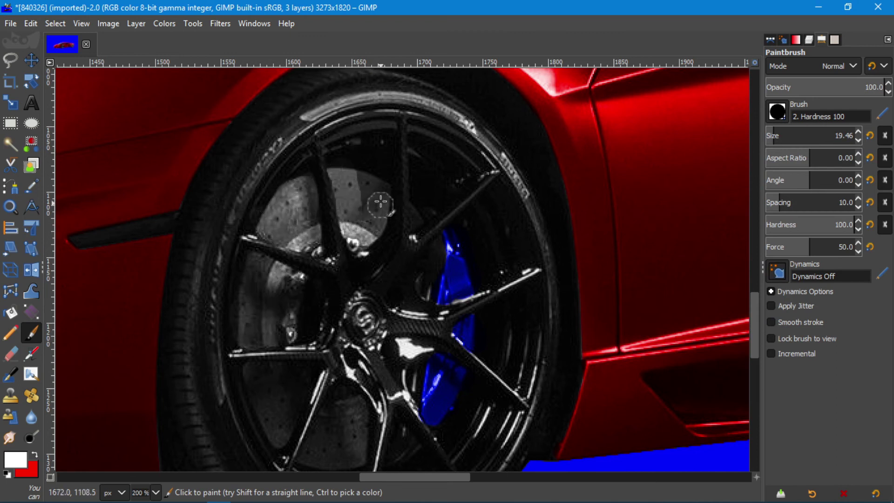
pyautogui.hscroll(-2, 401, 223)
pyautogui.scroll(-5, 363, 219)
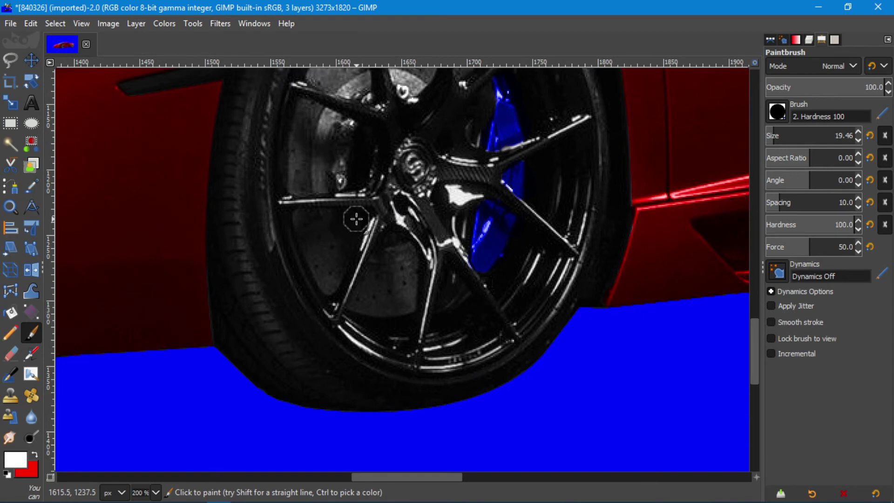
pyautogui.moveTo(379, 265); pyautogui.dragTo(396, 256)
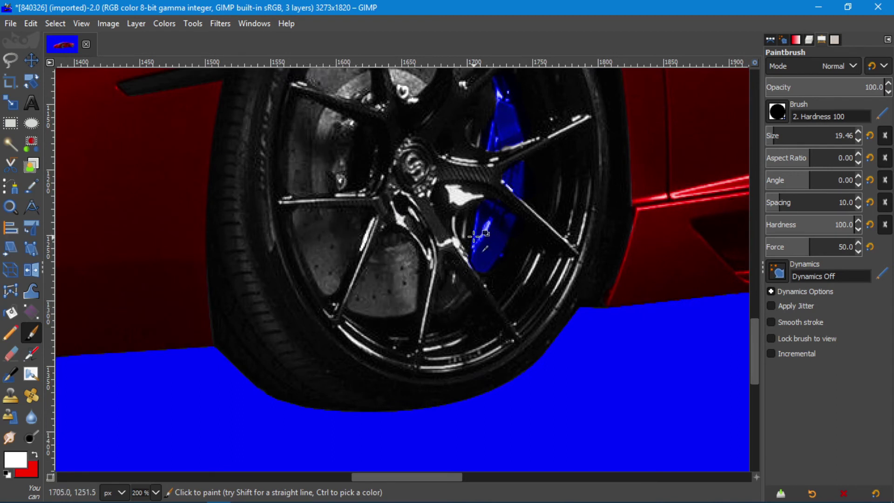
pyautogui.scroll(-3, 253, 266)
pyautogui.hscroll(3, 253, 265)
pyautogui.scroll(5, 512, 303)
# - Brush white over the rear wheel's brake disc
pyautogui.moveTo(459, 267); pyautogui.dragTo(472, 283)
pyautogui.scroll(3, 472, 284)
pyautogui.hscroll(2, 472, 283)
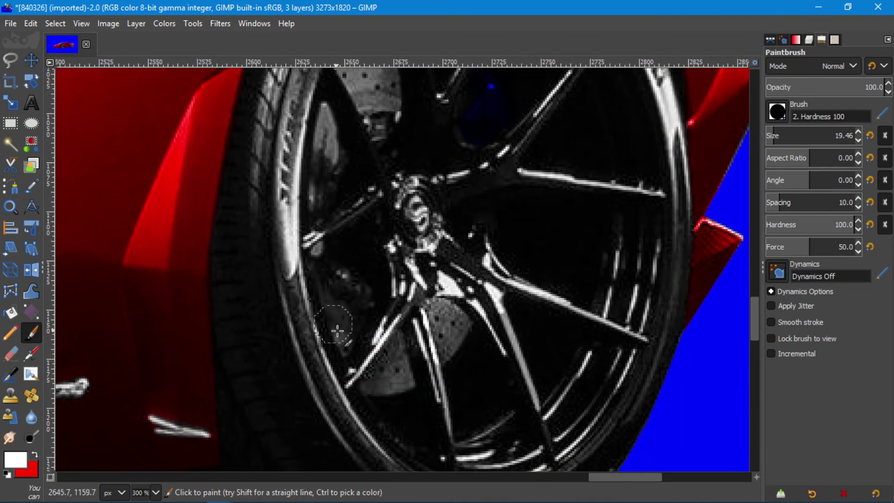
pyautogui.moveTo(321, 136); pyautogui.dragTo(319, 191)
pyautogui.scroll(-2, 322, 210)
pyautogui.moveTo(321, 223); pyautogui.dragTo(336, 316)
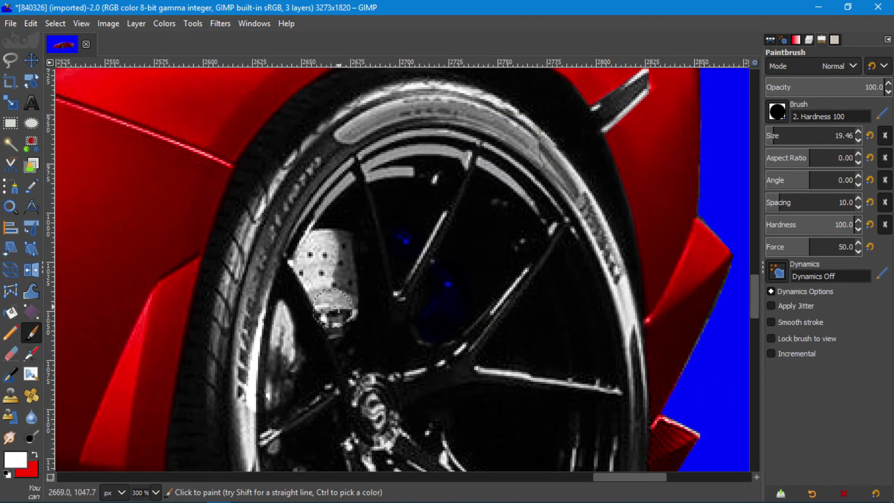
pyautogui.scroll(-1, 442, 289)
pyautogui.scroll(-3, 442, 288)
pyautogui.scroll(1, 493, 340)
pyautogui.scroll(-1, 493, 340)
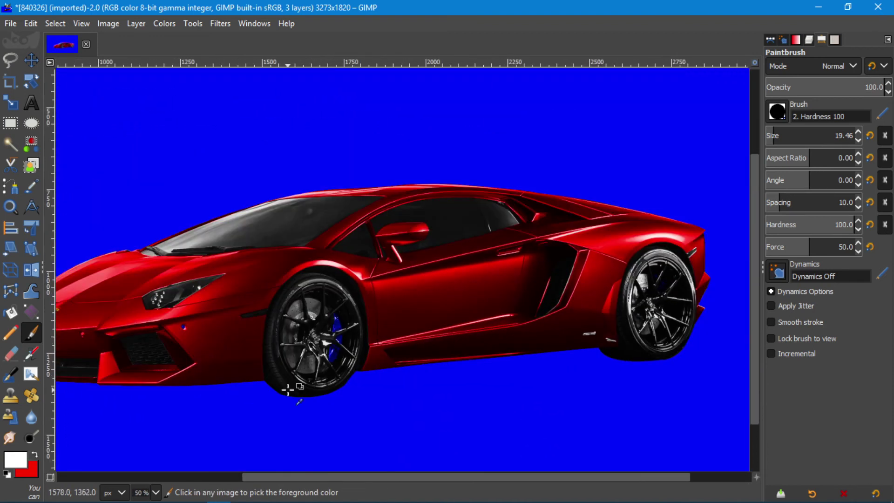
pyautogui.scroll(3, 446, 366)
pyautogui.scroll(2, 446, 366)
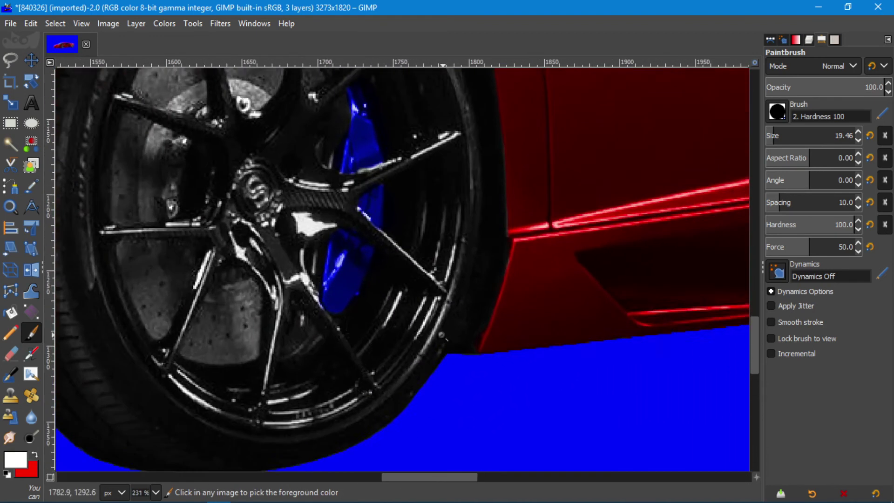
pyautogui.scroll(-1, 407, 347)
pyautogui.scroll(2, 407, 347)
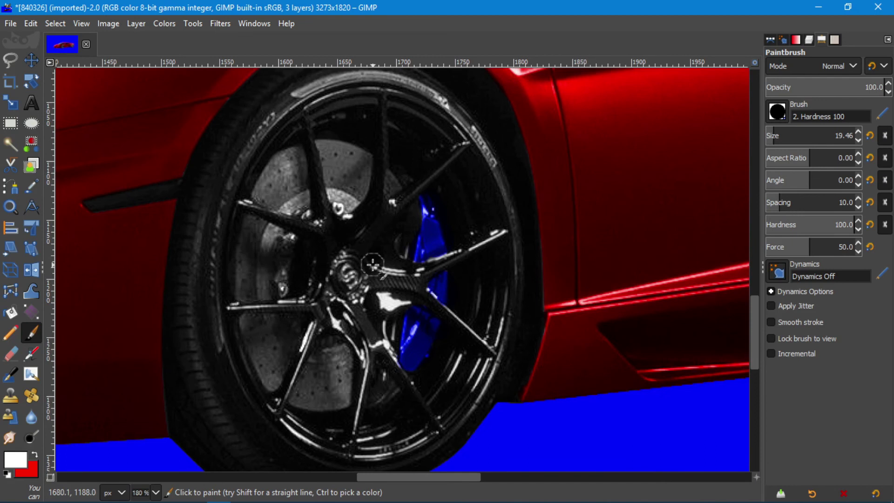
# - Set a near-black paint colour, undo a trial stroke on the hub, and shrink the brush
pyautogui.click(15, 460)
pyautogui.moveTo(606, 292); pyautogui.dragTo(609, 292)
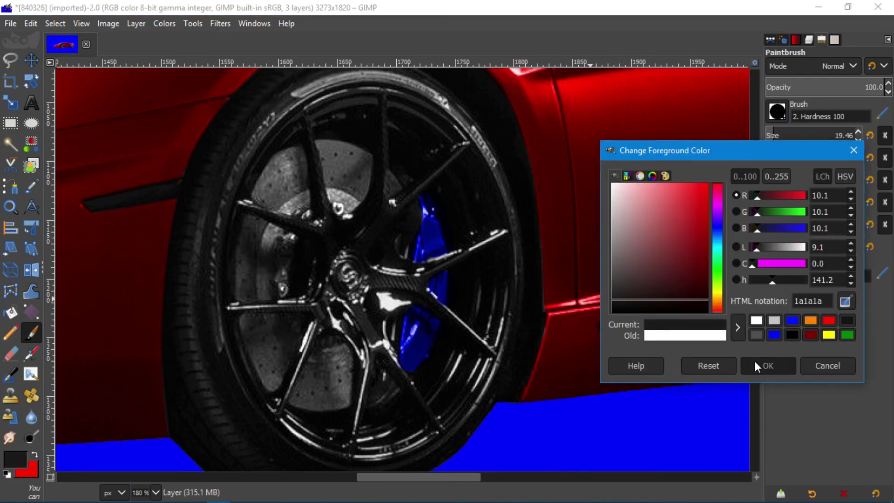
pyautogui.click(754, 361)
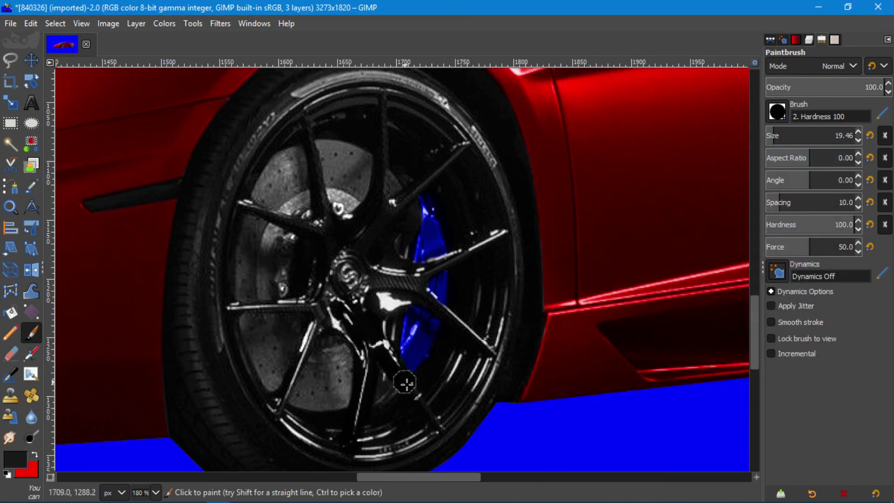
pyautogui.moveTo(368, 302); pyautogui.dragTo(273, 419)
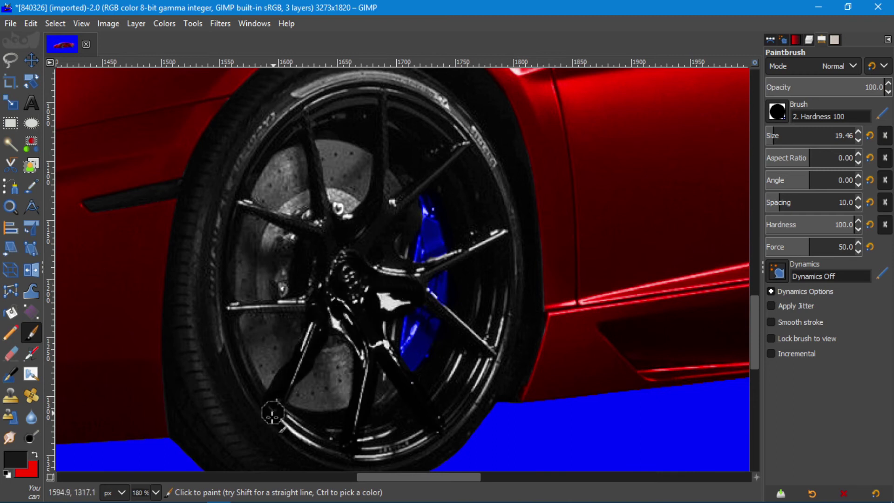
pyautogui.hotkey('ctrl', 'z')
pyautogui.press('[')
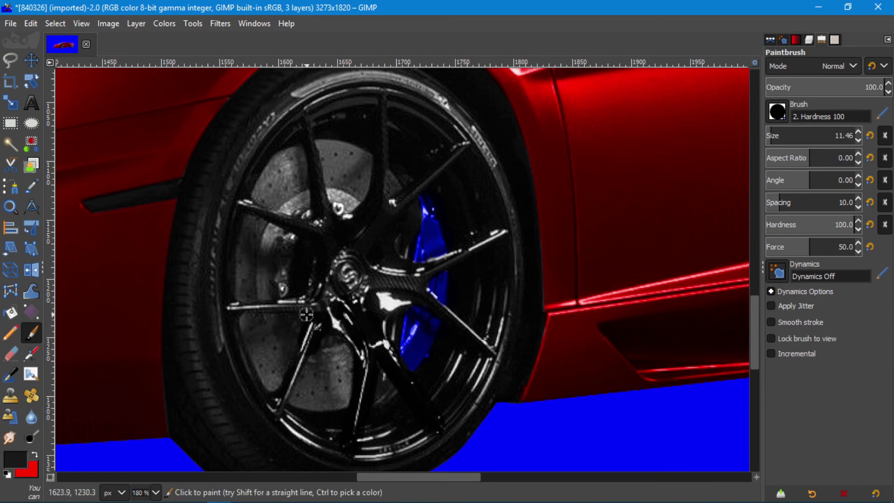
# - Darken the wheel spokes with straight near-black lines
pyautogui.keyDown('shift'); pyautogui.click(228, 306); pyautogui.keyUp('shift')
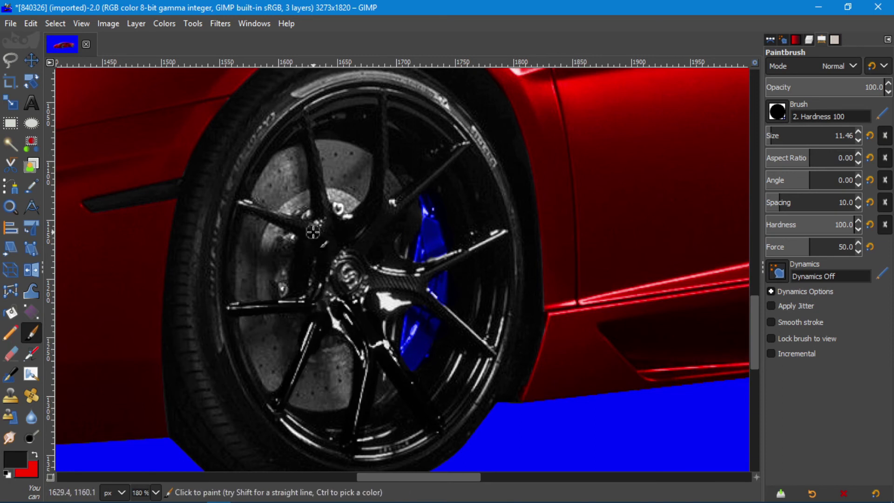
pyautogui.click(335, 216)
pyautogui.keyDown('shift'); pyautogui.click(300, 116); pyautogui.keyUp('shift')
pyautogui.click(374, 212)
pyautogui.keyDown('shift'); pyautogui.click(383, 167); pyautogui.keyUp('shift')
pyautogui.click(394, 204)
pyautogui.keyDown('shift'); pyautogui.click(468, 142); pyautogui.keyUp('shift')
pyautogui.click(414, 277)
pyautogui.keyDown('shift'); pyautogui.click(499, 233); pyautogui.keyUp('shift')
pyautogui.click(421, 293)
pyautogui.keyDown('shift'); pyautogui.click(494, 359); pyautogui.keyUp('shift')
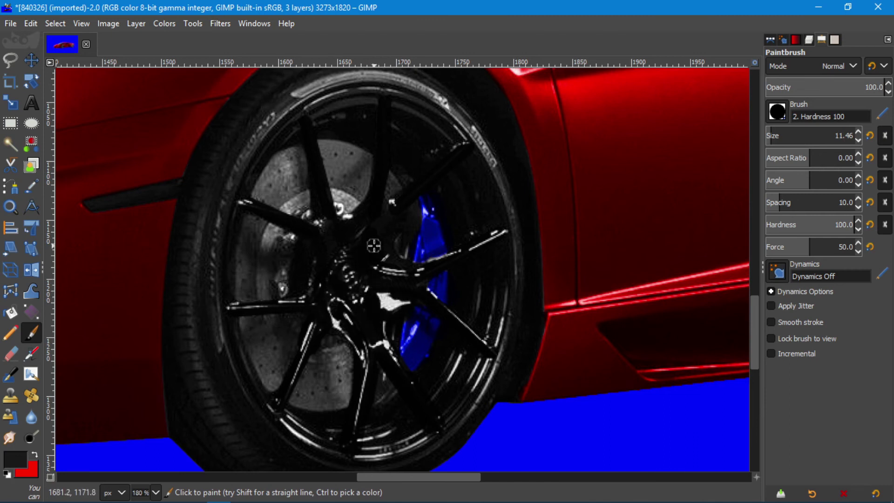
# - Enlarge the brush and darken the wheel hub with a dab
pyautogui.press(']')
pyautogui.press(']')
pyautogui.press(']')
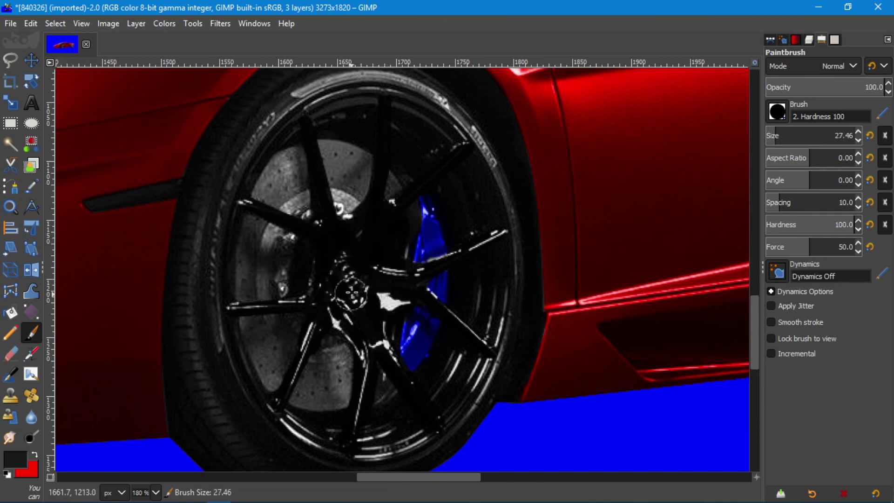
pyautogui.click(352, 292)
pyautogui.hotkey('shift', '2')
pyautogui.press('2')
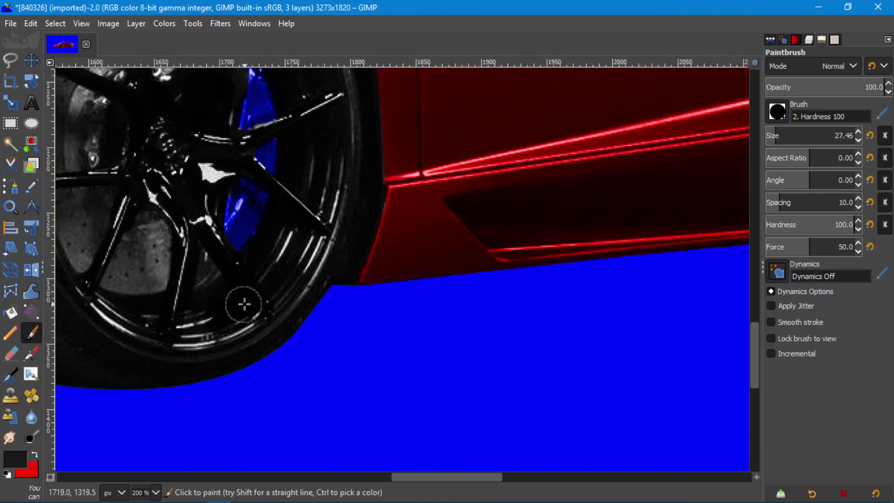
# - Zoom and scroll around the wheel, door and headlight to inspect the recolour
pyautogui.scroll(5, 247, 300)
pyautogui.hscroll(2, 247, 301)
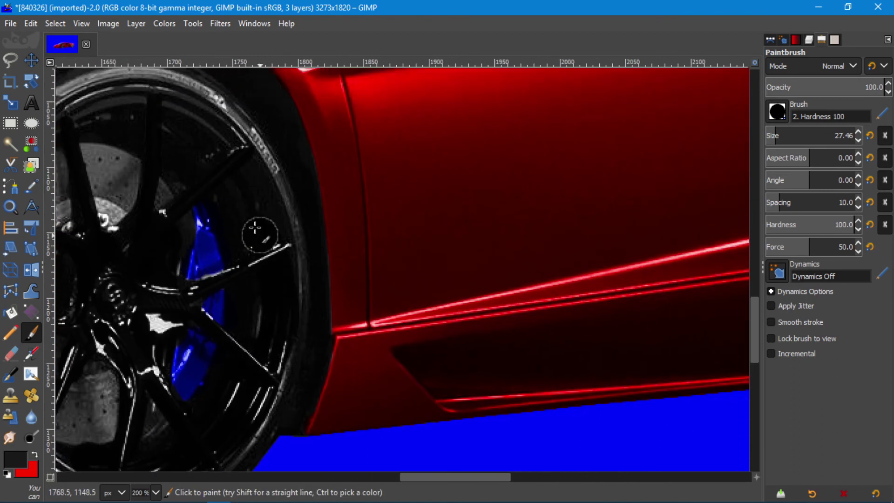
pyautogui.press('1')
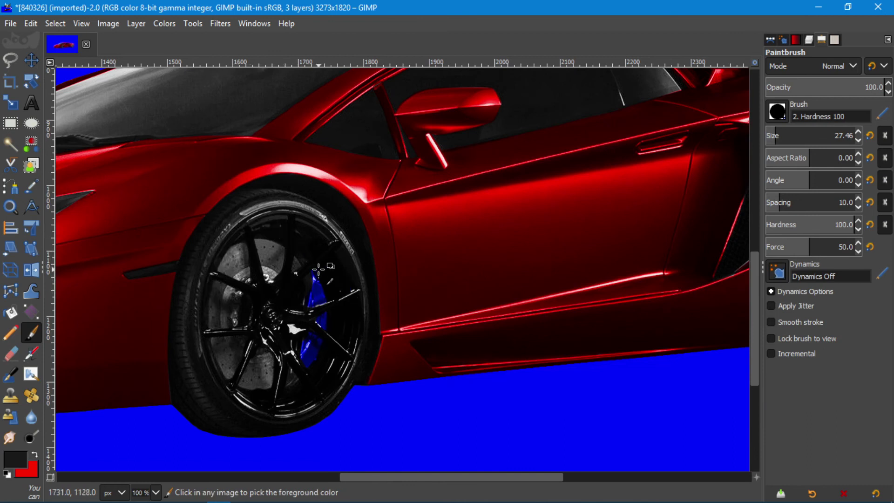
pyautogui.scroll(-4, 475, 426)
pyautogui.scroll(2, 414, 352)
pyautogui.scroll(2, 293, 262)
pyautogui.scroll(4, 292, 262)
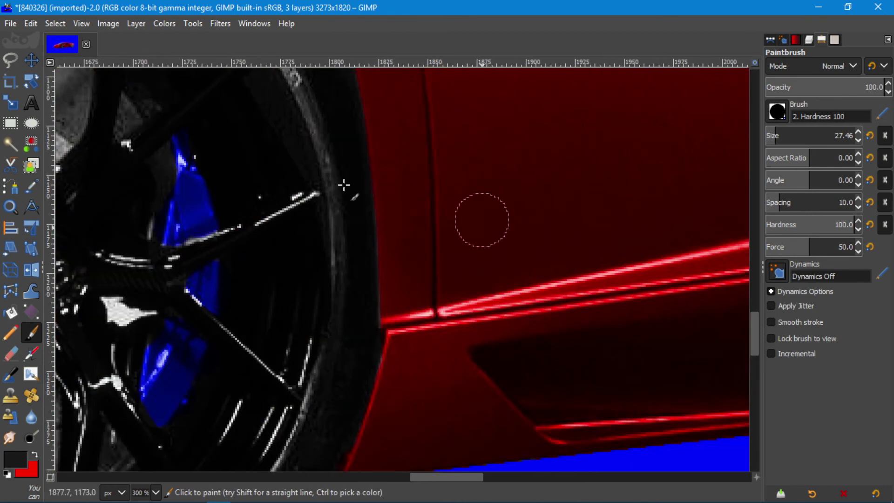
pyautogui.scroll(1, 321, 262)
pyautogui.scroll(-1, 195, 205)
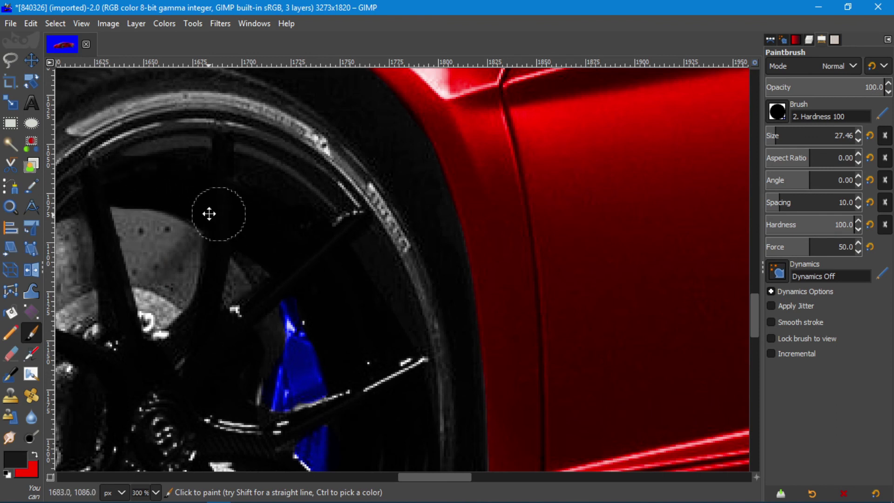
pyautogui.scroll(-1, 466, 261)
pyautogui.scroll(-1, 473, 284)
pyautogui.scroll(-2, 470, 283)
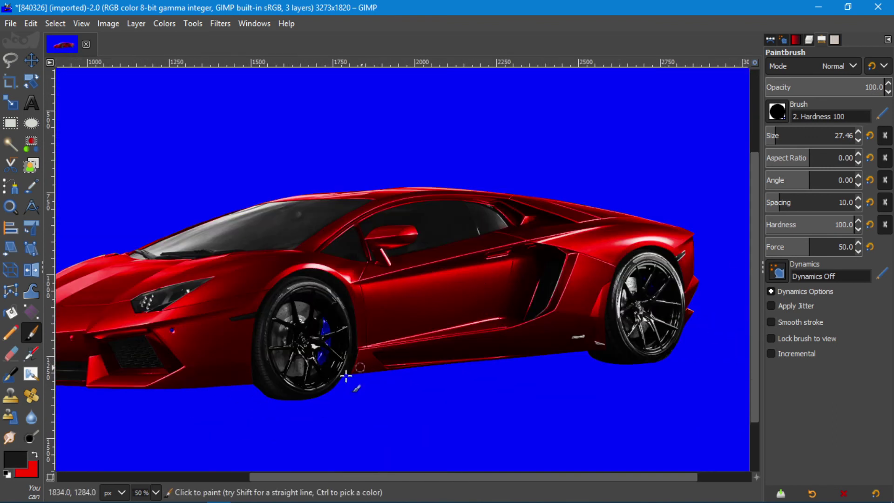
pyautogui.scroll(-1, 360, 283)
pyautogui.scroll(-1, 419, 279)
pyautogui.scroll(4, 598, 203)
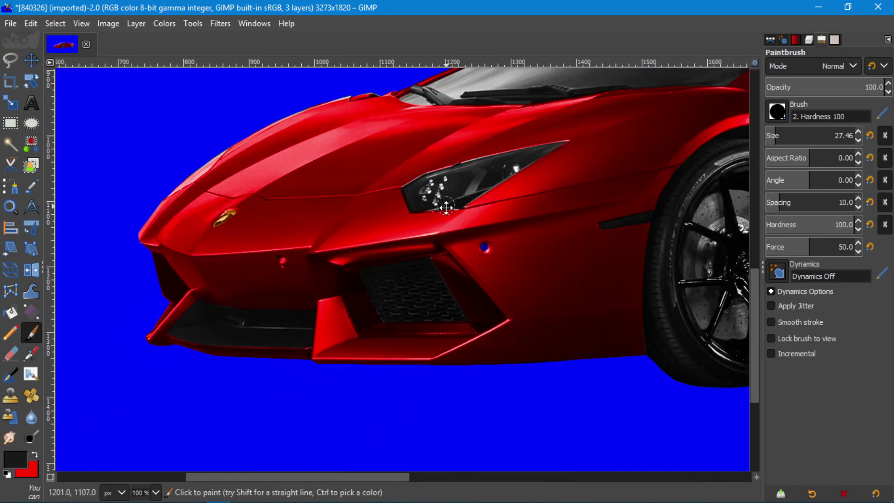
pyautogui.scroll(1, 598, 203)
pyautogui.scroll(-2, 315, 253)
pyautogui.scroll(2, 316, 253)
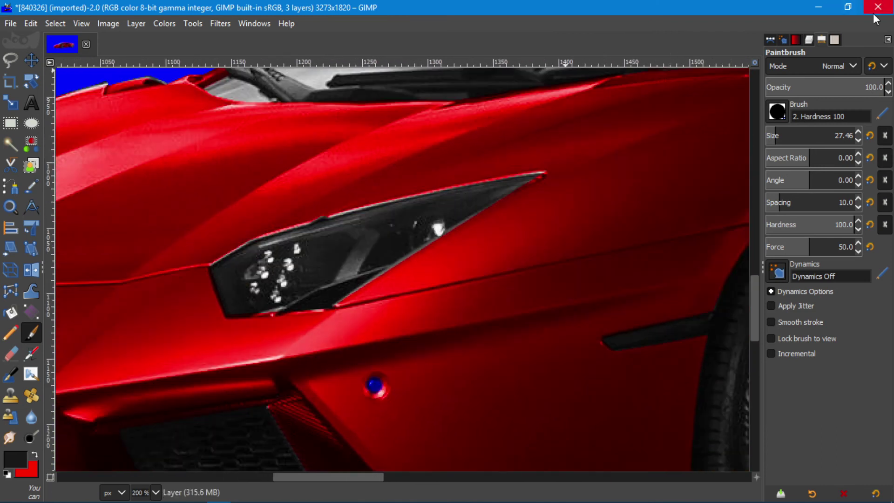
# - Trace the front headlight with a path and convert it to a selection
pyautogui.click(15, 187)
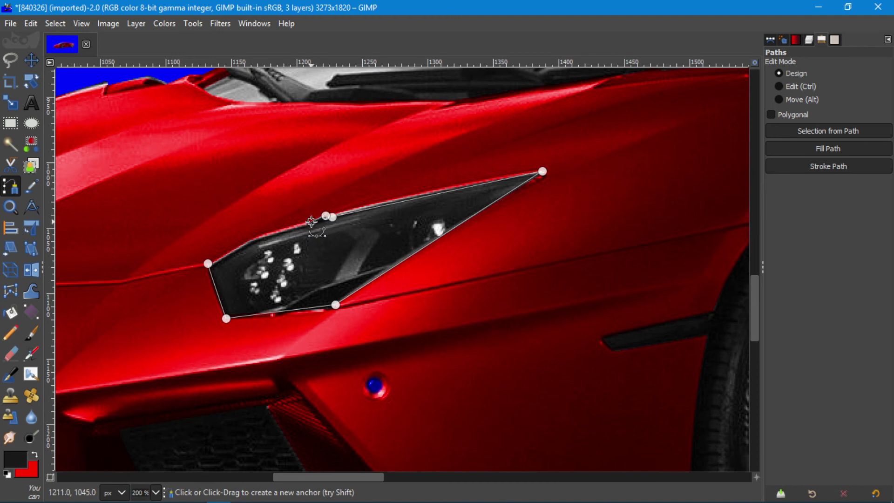
pyautogui.click(210, 263)
pyautogui.click(829, 131)
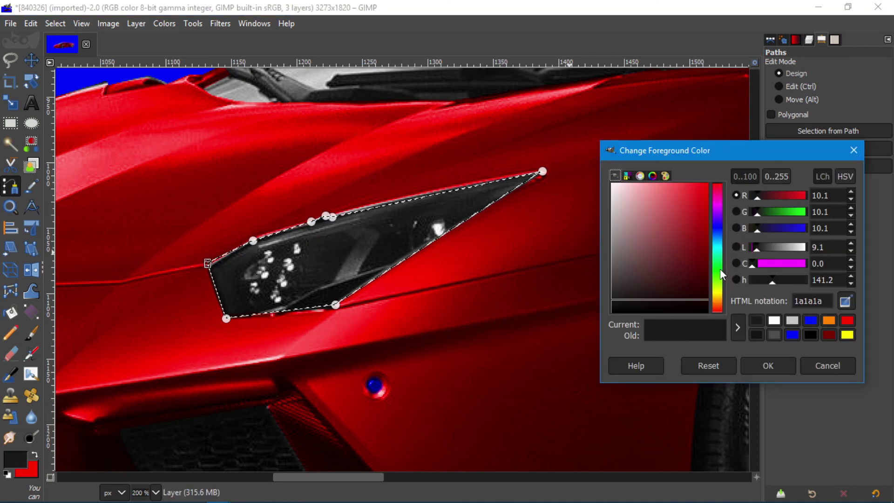
# - Make white the paint colour and return to the Paintbrush, zoomed out
pyautogui.moveTo(652, 232); pyautogui.dragTo(610, 176)
pyautogui.click(768, 366)
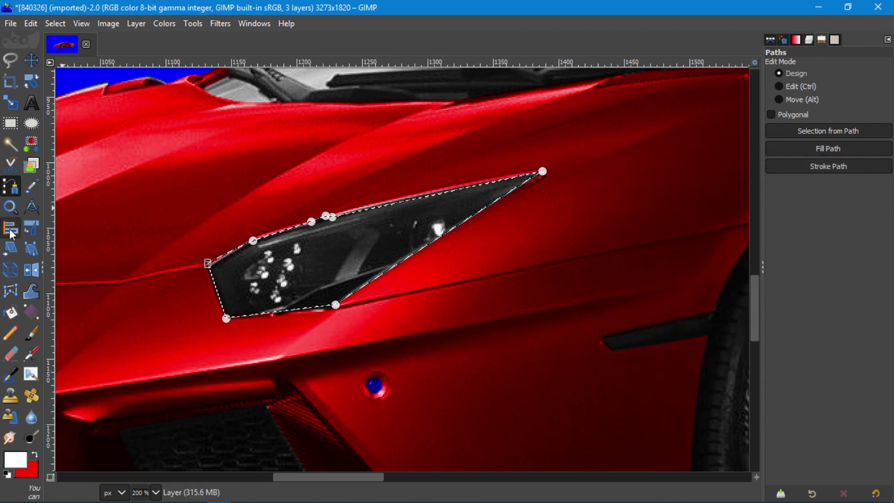
pyautogui.press('p')
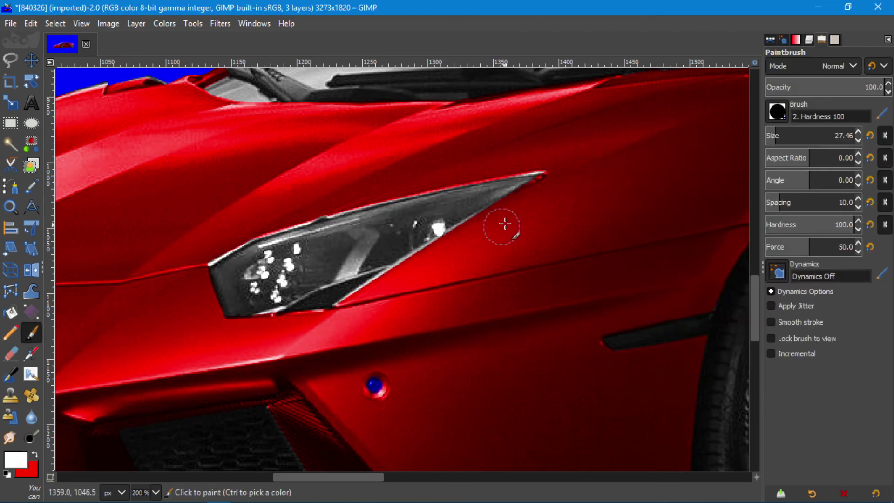
pyautogui.hotkey('shift', '2')
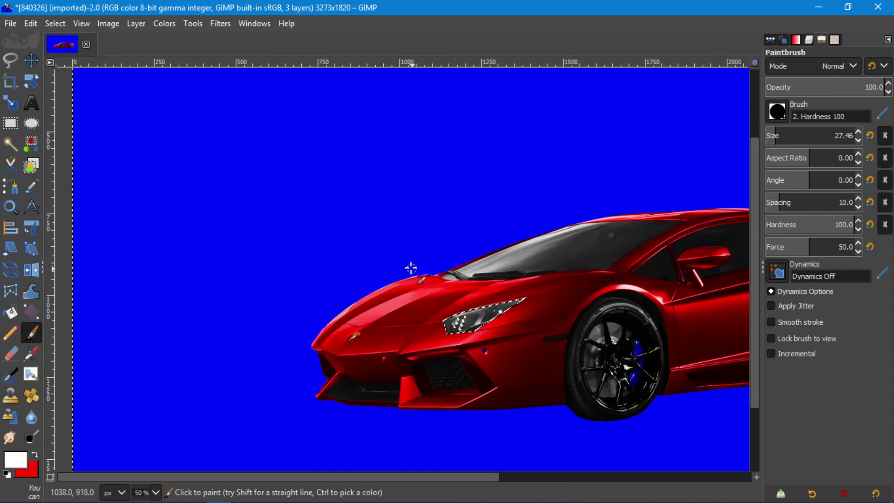
# - Set the painting colour to blue and shrink the brush to 6.46 for the bumper dot
pyautogui.scroll(7, 410, 268)
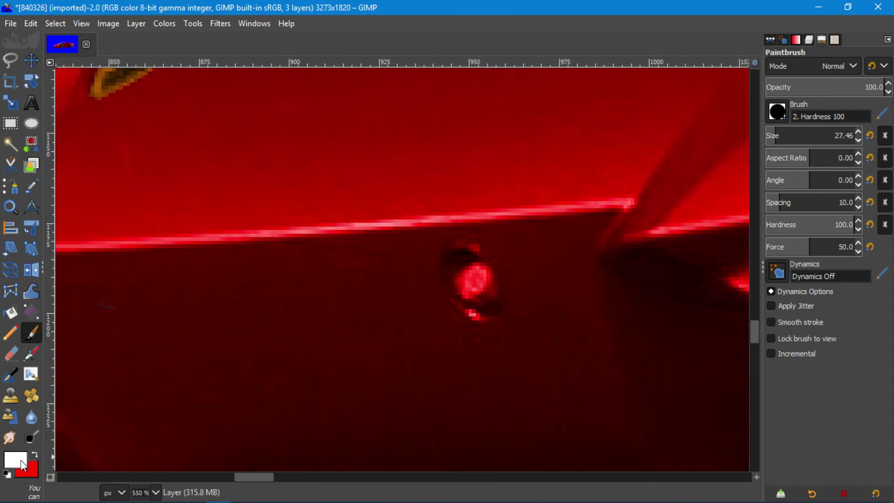
pyautogui.click(21, 462)
pyautogui.click(810, 321)
pyautogui.click(768, 366)
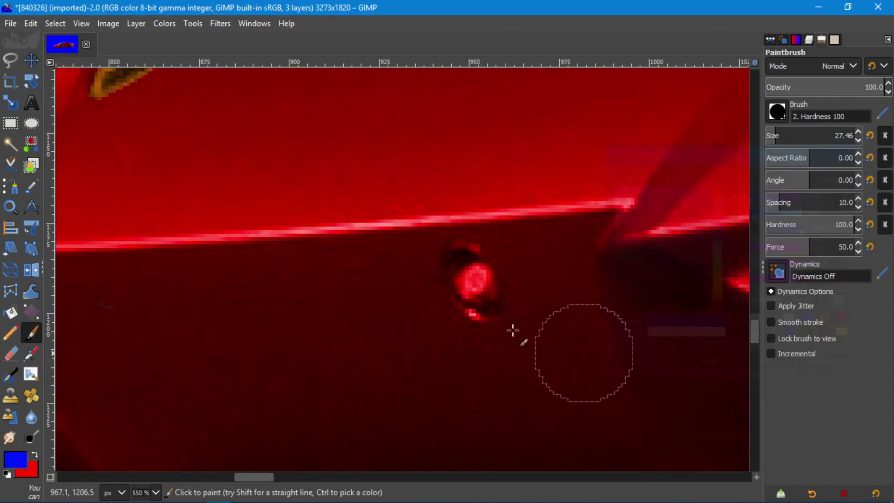
pyautogui.press('[')
pyautogui.press('[')
pyautogui.press('[')
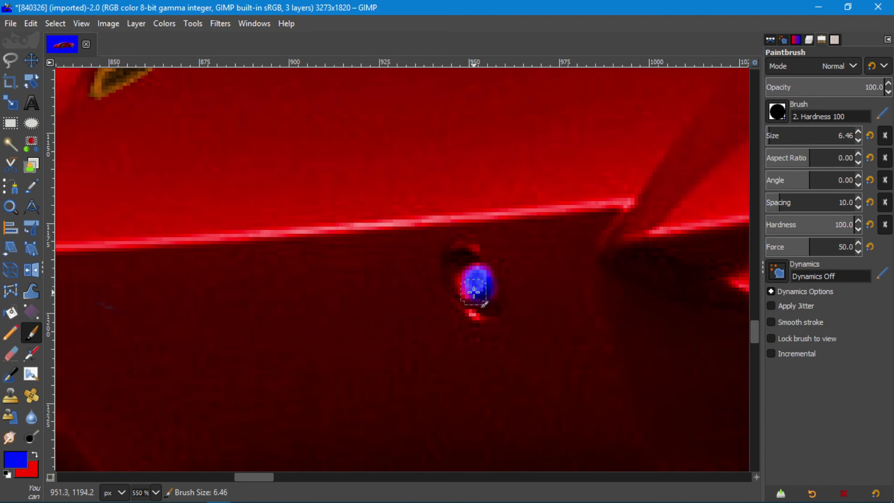
# - Switch to red and draw a straight line along the intake trim stripe with a 4.46 brush
pyautogui.scroll(-4, 472, 286)
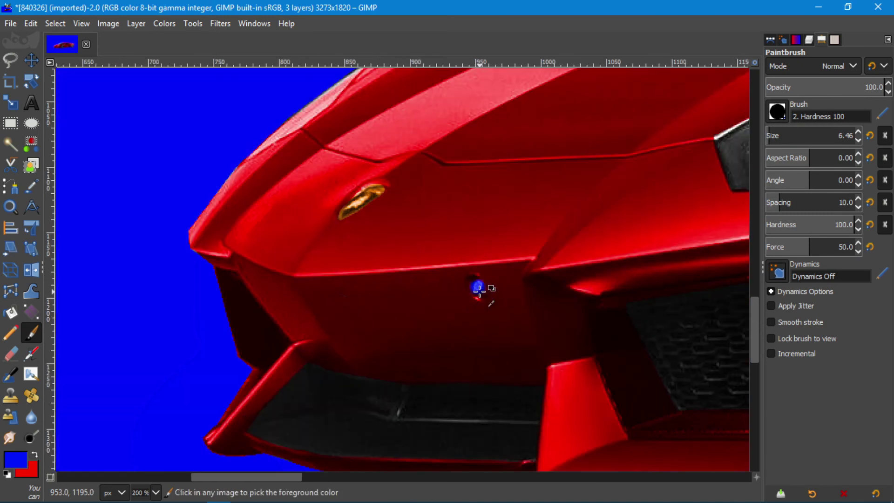
pyautogui.scroll(-1, 619, 298)
pyautogui.scroll(2, 410, 345)
pyautogui.scroll(3, 312, 336)
pyautogui.press('x')
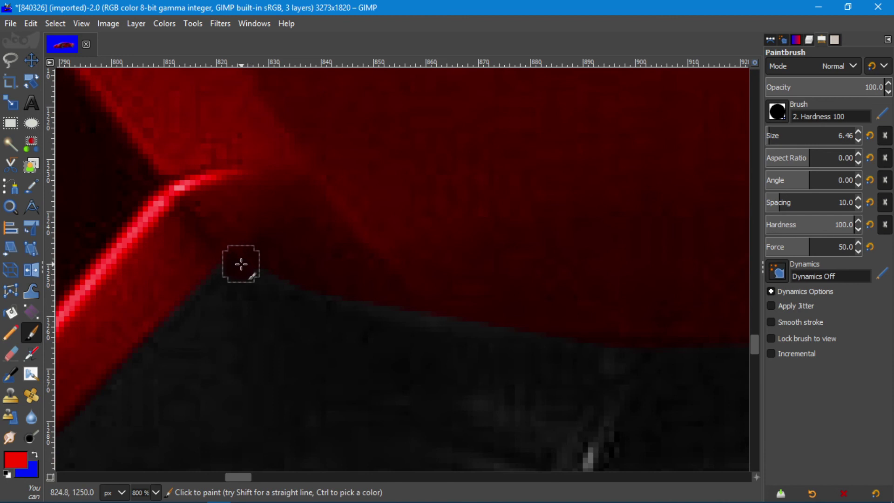
pyautogui.scroll(-2, 536, 303)
pyautogui.hscroll(5, 285, 297)
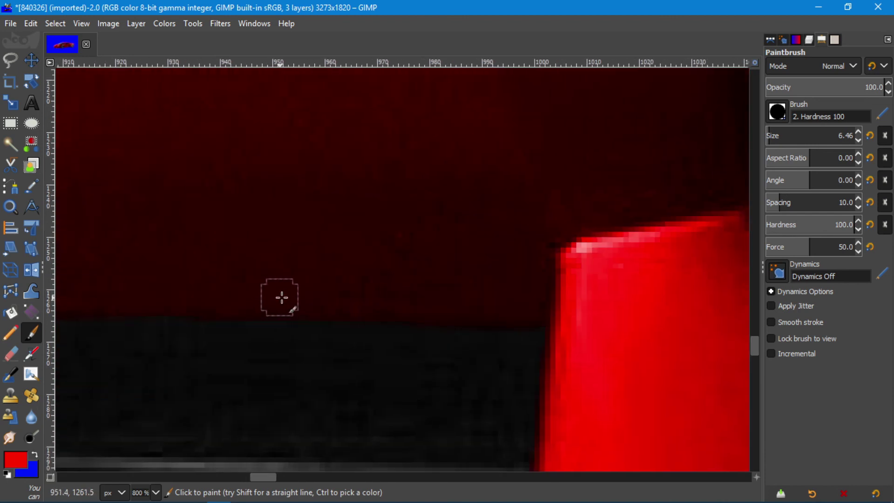
pyautogui.scroll(-3, 566, 172)
pyautogui.moveTo(335, 287); pyautogui.dragTo(412, 285)
pyautogui.hotkey('ctrl', 'z')
pyautogui.press('[')
pyautogui.press('[')
pyautogui.click(344, 289)
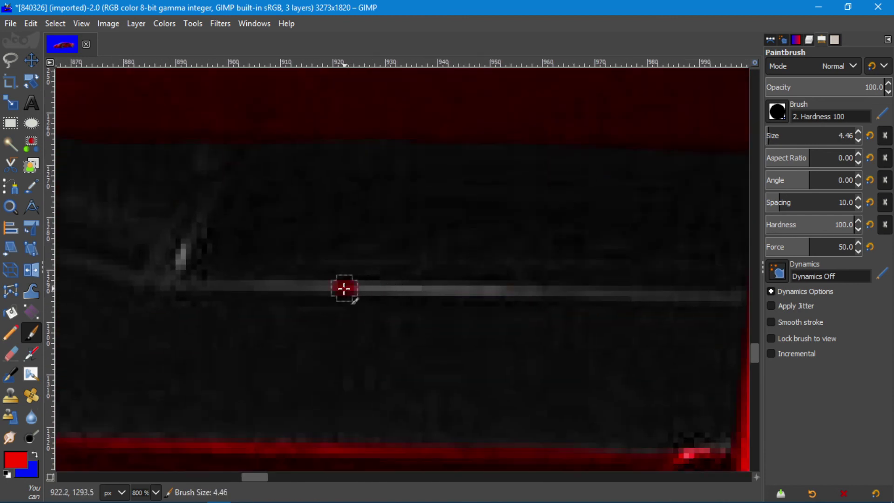
pyautogui.keyDown('shift'); pyautogui.click(641, 292); pyautogui.keyUp('shift')
pyautogui.keyDown('shift'); pyautogui.click(743, 294); pyautogui.keyUp('shift')
# - Extend the red line along the trim up toward the intake edge
pyautogui.hscroll(-3, 326, 286)
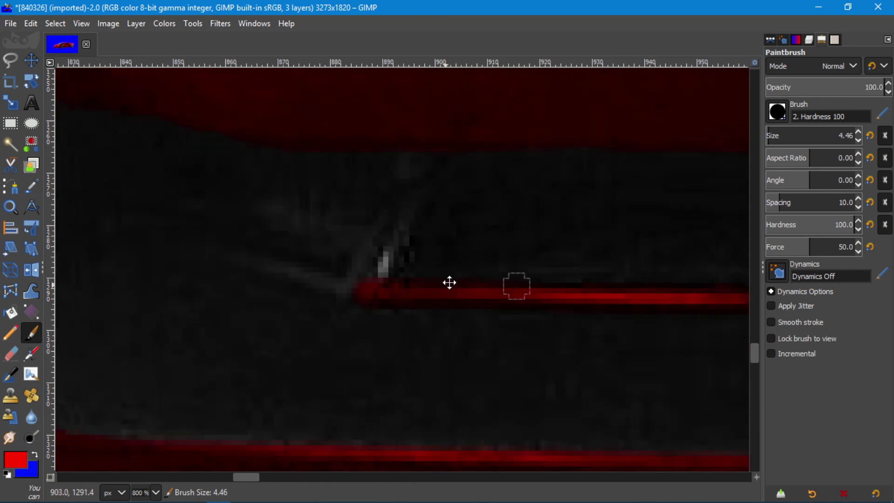
pyautogui.hscroll(-2, 419, 261)
pyautogui.keyDown('shift'); pyautogui.click(388, 243); pyautogui.keyUp('shift')
pyautogui.keyDown('shift'); pyautogui.click(520, 226); pyautogui.keyUp('shift')
pyautogui.scroll(-5, 512, 314)
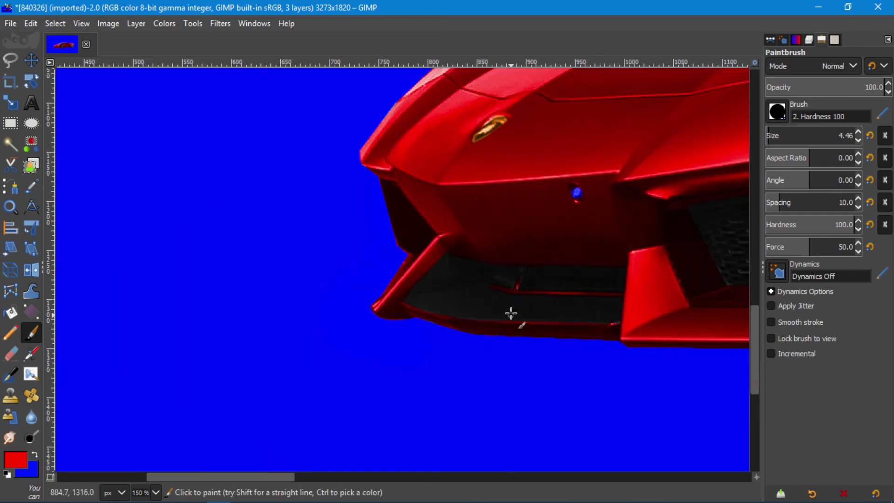
pyautogui.scroll(-1, 468, 348)
pyautogui.scroll(-1, 499, 359)
pyautogui.scroll(3, 303, 355)
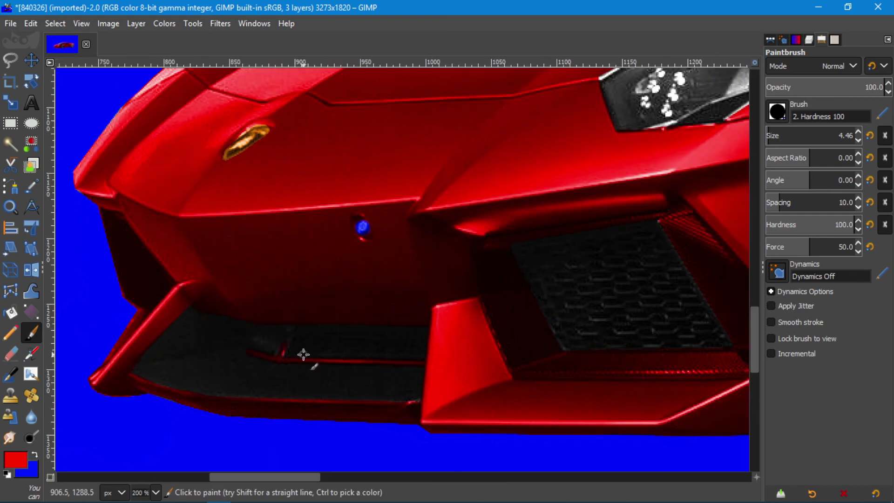
pyautogui.scroll(-2, 425, 362)
pyautogui.scroll(-2, 410, 359)
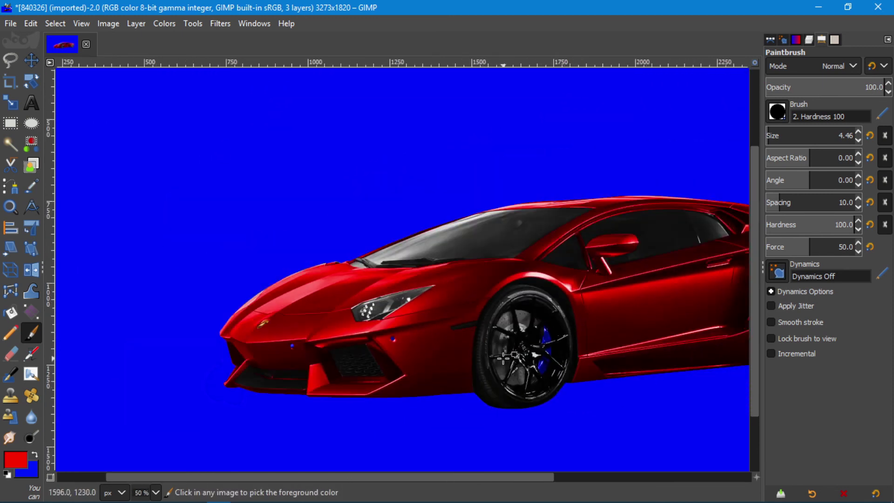
pyautogui.scroll(1, 381, 357)
pyautogui.scroll(-1, 381, 357)
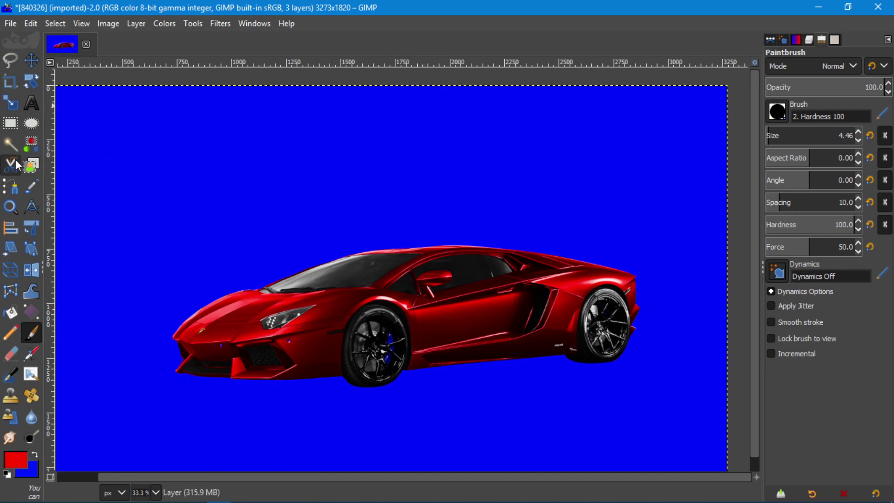
# - Fuzzy-select the blue background around the car on the 840326.jpg copy layer
pyautogui.click(10, 145)
pyautogui.click(431, 122)
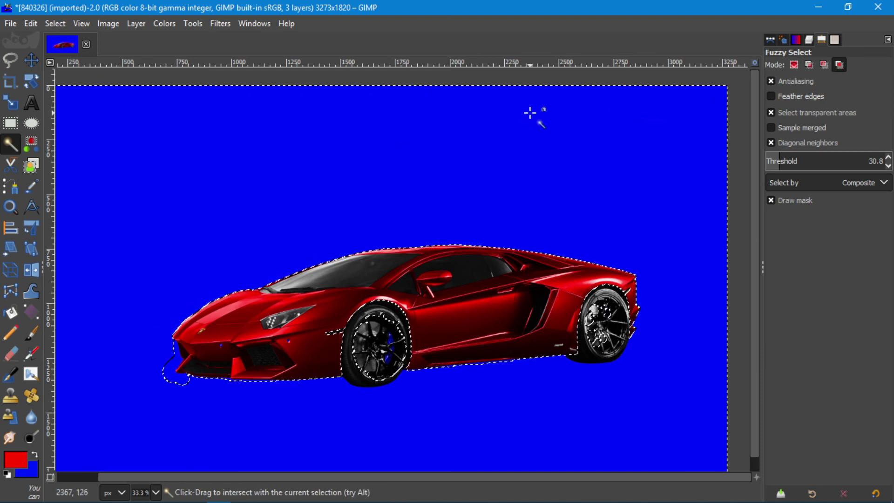
pyautogui.hotkey('ctrl', 'shift', 'a')
pyautogui.click(811, 41)
pyautogui.click(844, 129)
pyautogui.click(476, 128)
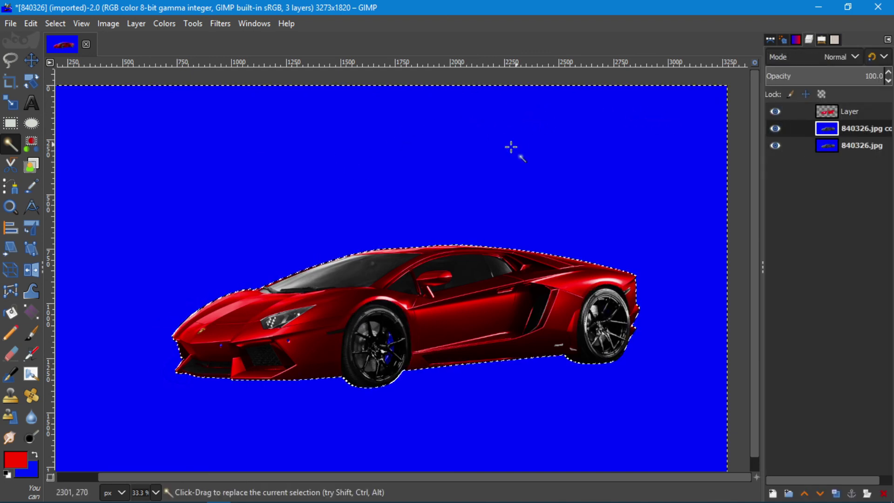
pyautogui.scroll(-2, 376, 156)
# - Fill the selection with a blue-to-red gradient from top-left to bottom-right
pyautogui.press('g')
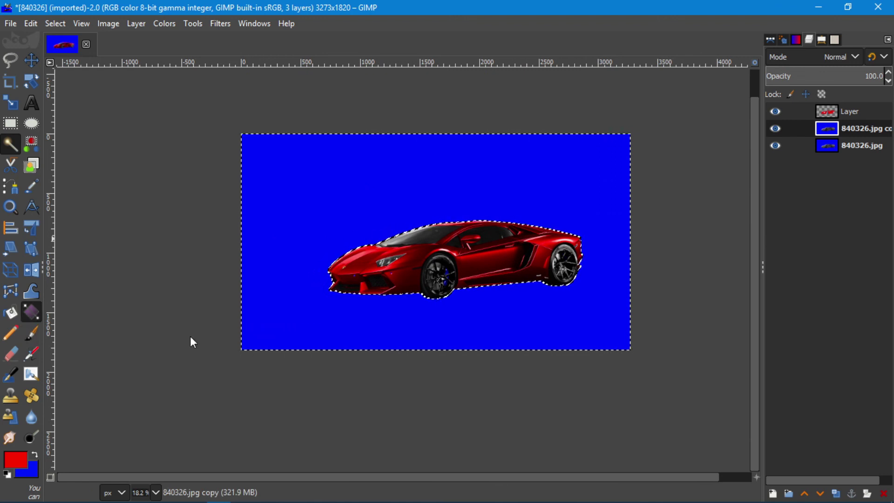
pyautogui.moveTo(243, 137); pyautogui.dragTo(631, 350)
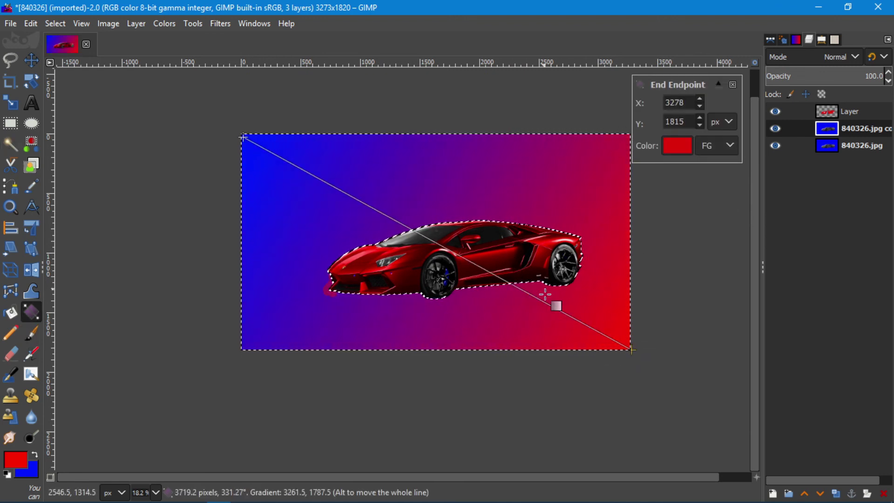
pyautogui.click(397, 275)
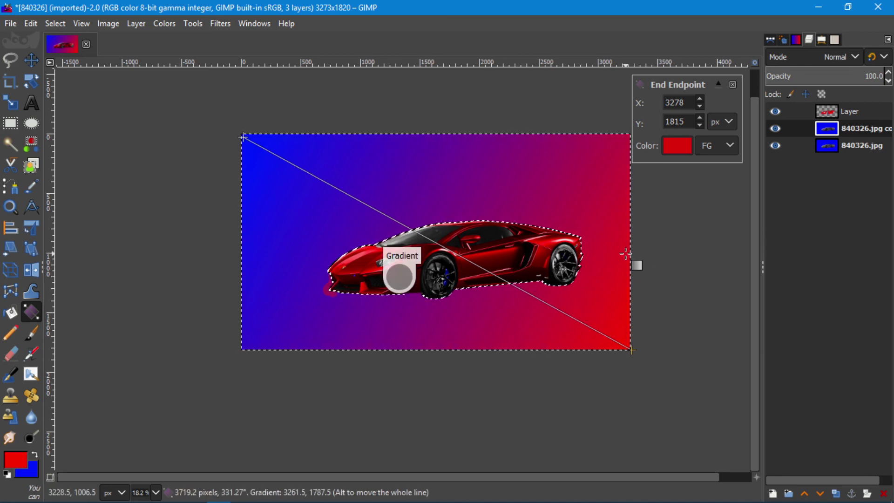
pyautogui.scroll(6, 385, 271)
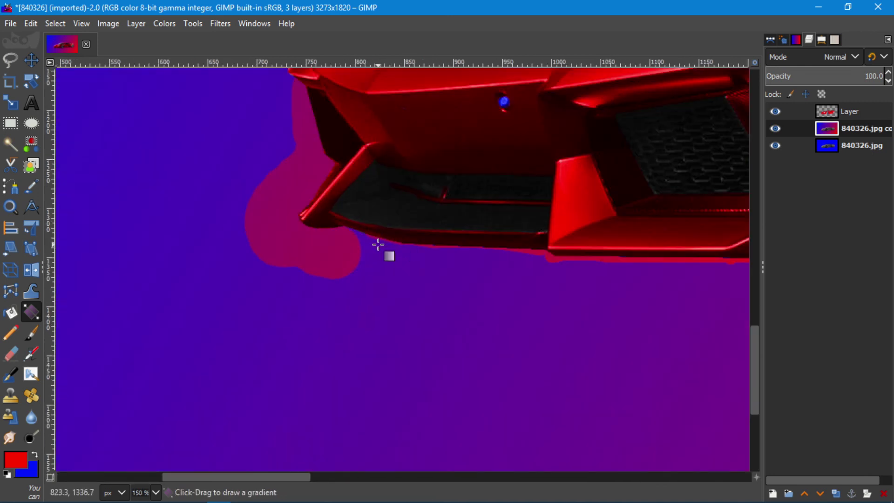
# - On the top layer, erase part of the magenta spill beside the bumper with a 22.46 eraser
pyautogui.scroll(3, 378, 245)
pyautogui.click(10, 353)
pyautogui.hotkey('ctrl', 'z')
pyautogui.click(801, 111)
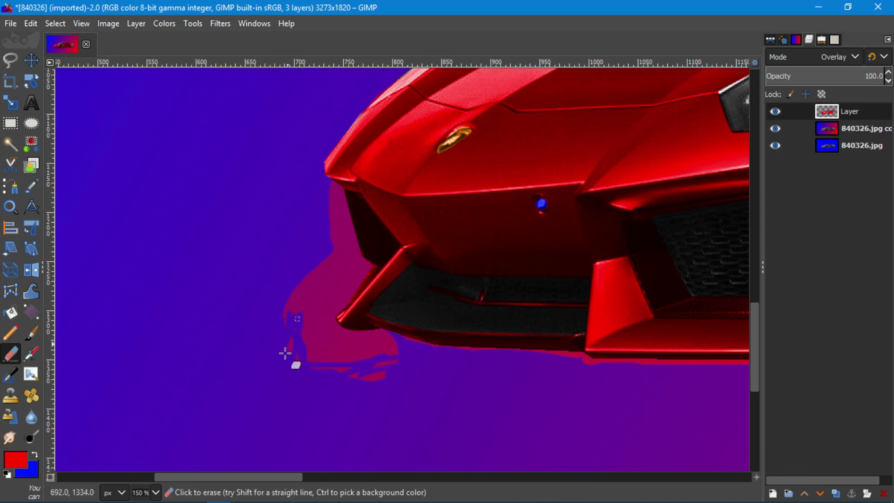
pyautogui.press('[')
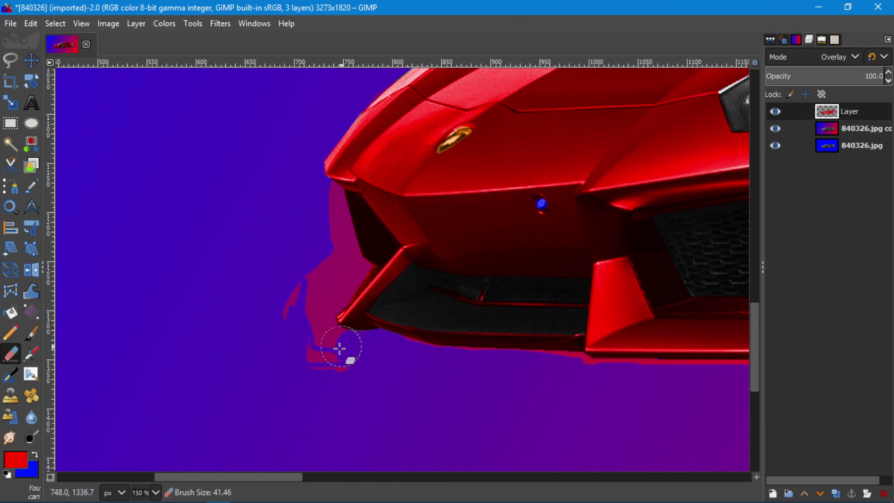
pyautogui.press('3')
pyautogui.moveTo(405, 74)
pyautogui.mouseDown()
pyautogui.moveTo(354, 157)
pyautogui.moveTo(299, 372)
pyautogui.moveTo(343, 365)
pyautogui.moveTo(319, 342)
pyautogui.moveTo(335, 258)
pyautogui.mouseUp()
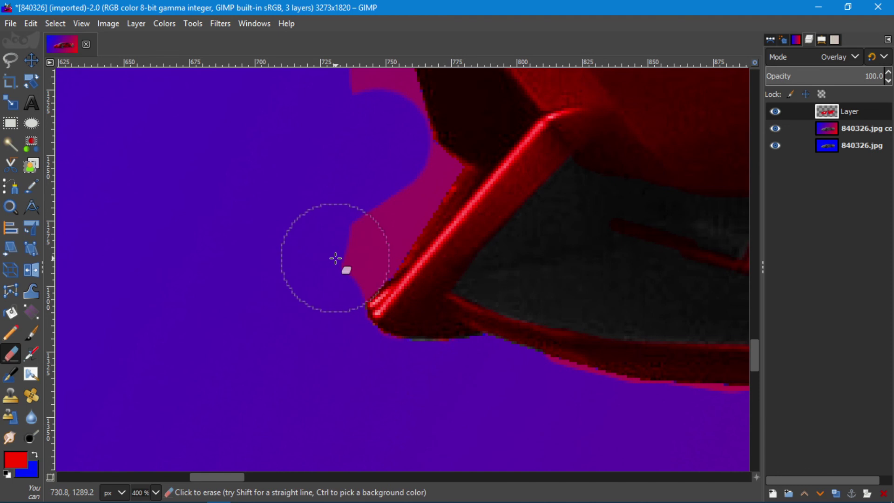
# - Trace the remaining spill with a path, turn it into a selection and erase inside it
pyautogui.scroll(3, 383, 226)
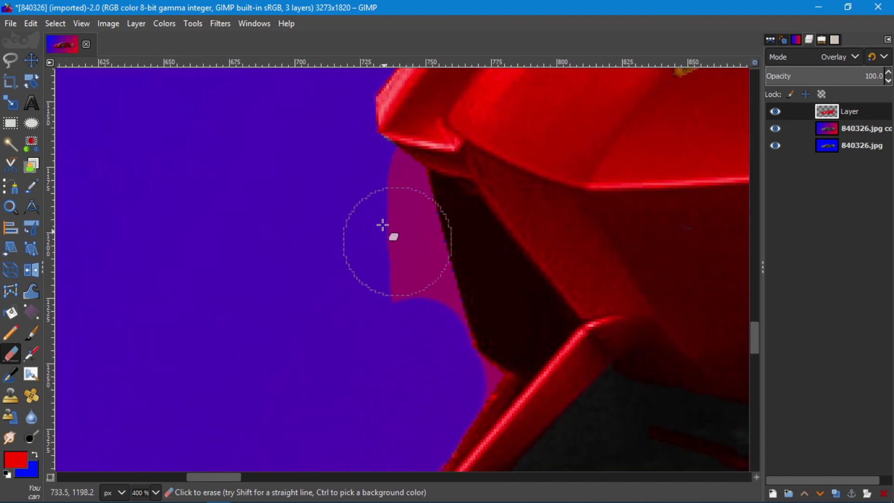
pyautogui.press('b')
pyautogui.click(393, 143)
pyautogui.click(430, 172)
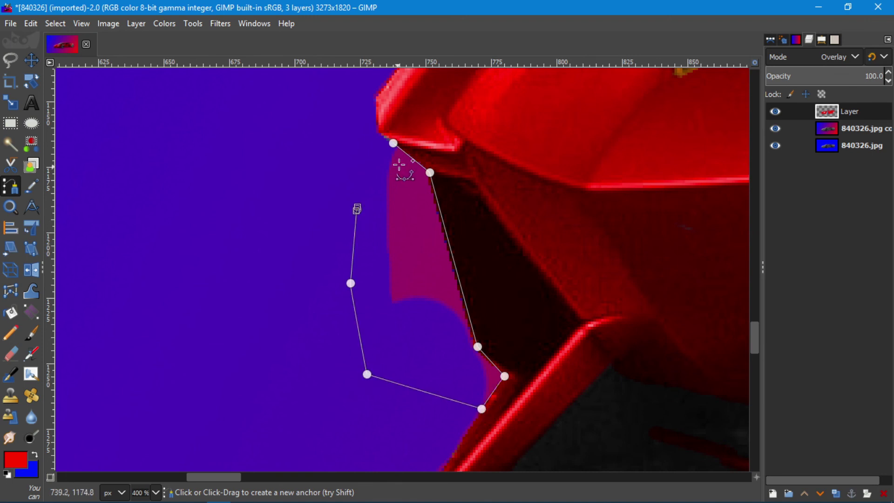
pyautogui.hotkey('shift', 'v')
pyautogui.hotkey('shift', 'e')
pyautogui.moveTo(396, 187); pyautogui.dragTo(405, 254)
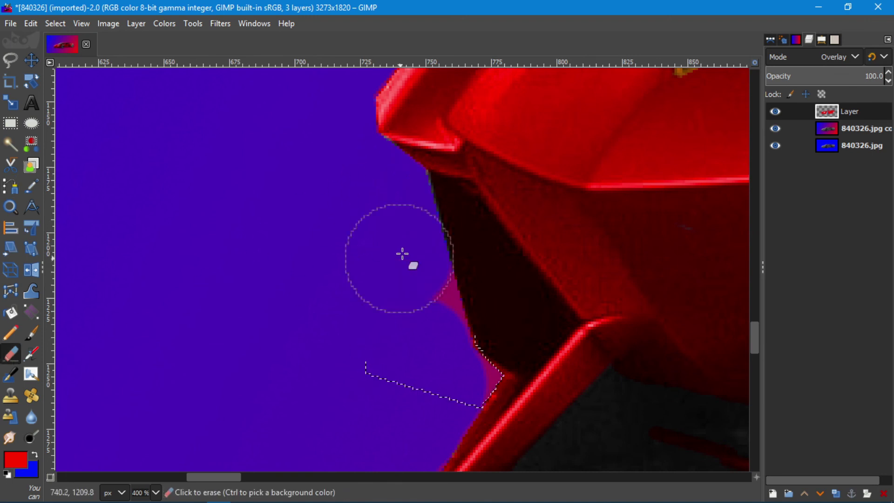
pyautogui.keyDown('ctrl'); pyautogui.scroll(-2, 512, 280); pyautogui.keyUp('ctrl')
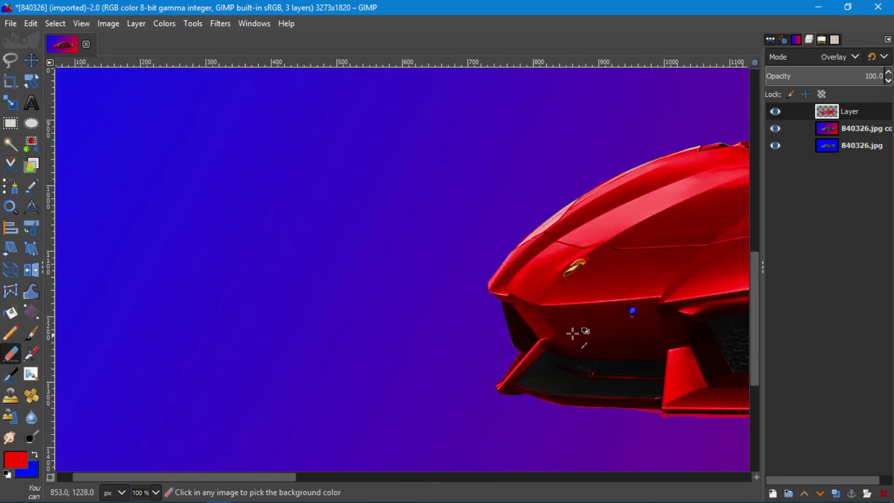
pyautogui.keyDown('ctrl'); pyautogui.scroll(1, 576, 334); pyautogui.keyUp('ctrl')
pyautogui.keyDown('ctrl'); pyautogui.scroll(1, 385, 320); pyautogui.keyUp('ctrl')
pyautogui.keyDown('ctrl'); pyautogui.scroll(-1, 332, 390); pyautogui.keyUp('ctrl')
pyautogui.keyDown('ctrl'); pyautogui.scroll(-1, 350, 415); pyautogui.keyUp('ctrl')
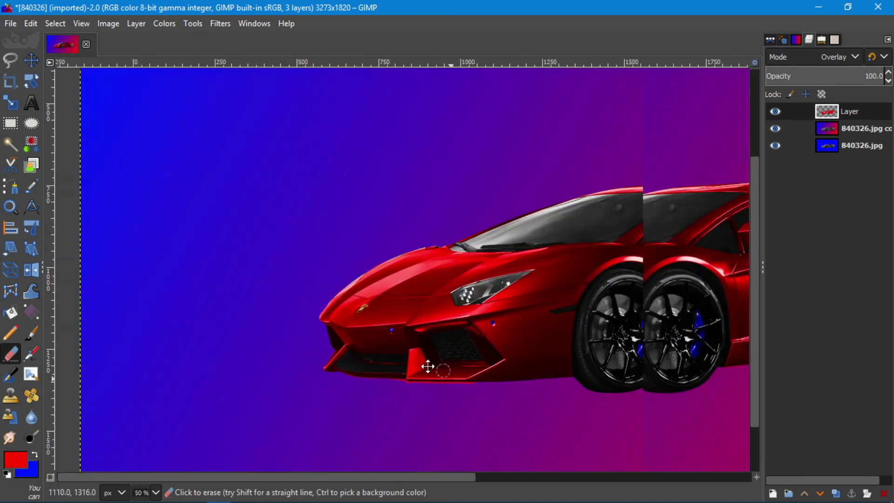
pyautogui.keyDown('ctrl'); pyautogui.scroll(1, 425, 366); pyautogui.keyUp('ctrl')
pyautogui.hscroll(3, 343, 340)
pyautogui.hscroll(-3, 579, 289)
pyautogui.keyDown('ctrl'); pyautogui.scroll(4, 219, 315); pyautogui.keyUp('ctrl')
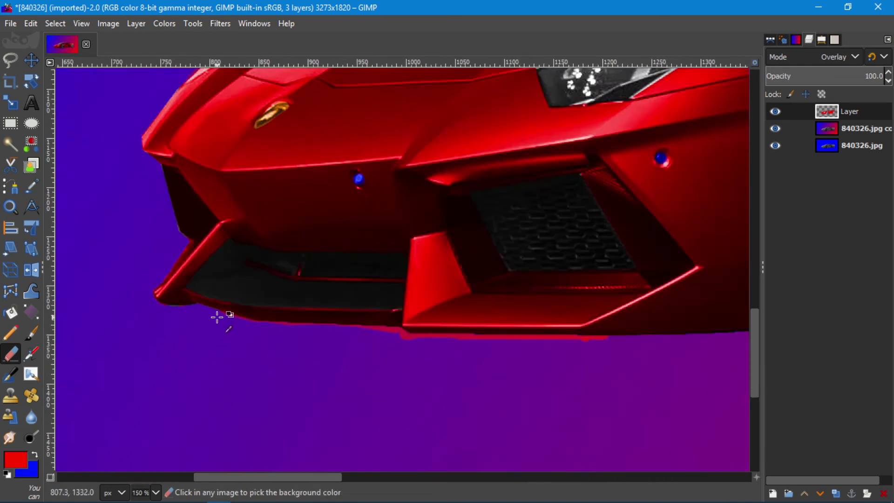
pyautogui.keyDown('ctrl'); pyautogui.scroll(1, 220, 315); pyautogui.keyUp('ctrl')
# - Start a path along the front bumper's lower edge and around the front tyre's base
pyautogui.click(9, 189)
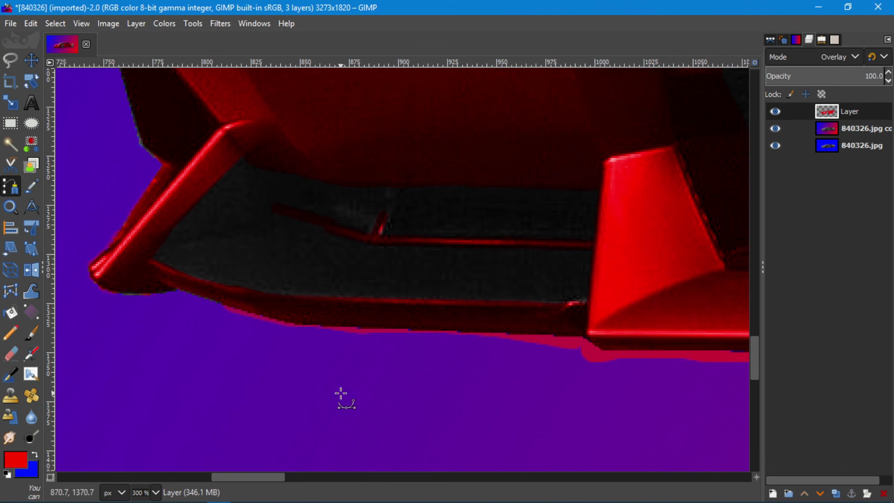
pyautogui.click(220, 304)
pyautogui.click(587, 337)
pyautogui.click(604, 350)
pyautogui.hscroll(5, 689, 357)
pyautogui.click(671, 356)
pyautogui.hscroll(8, 671, 356)
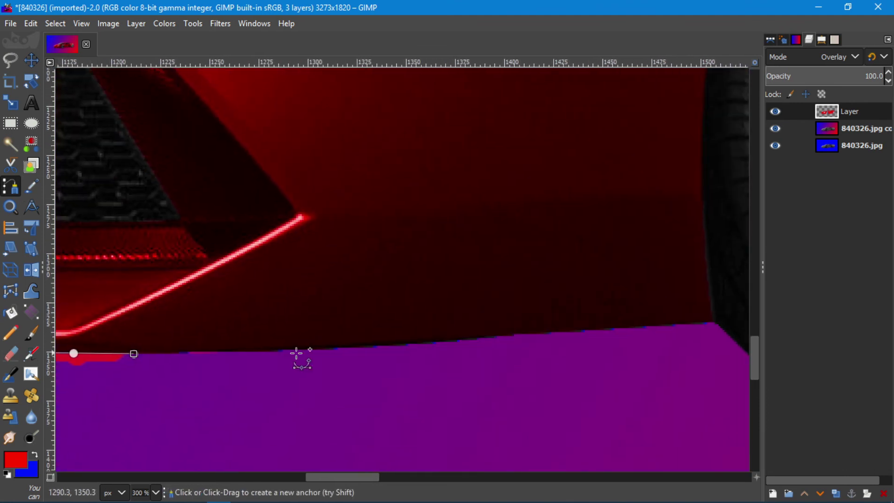
pyautogui.click(713, 321)
pyautogui.hscroll(5, 714, 321)
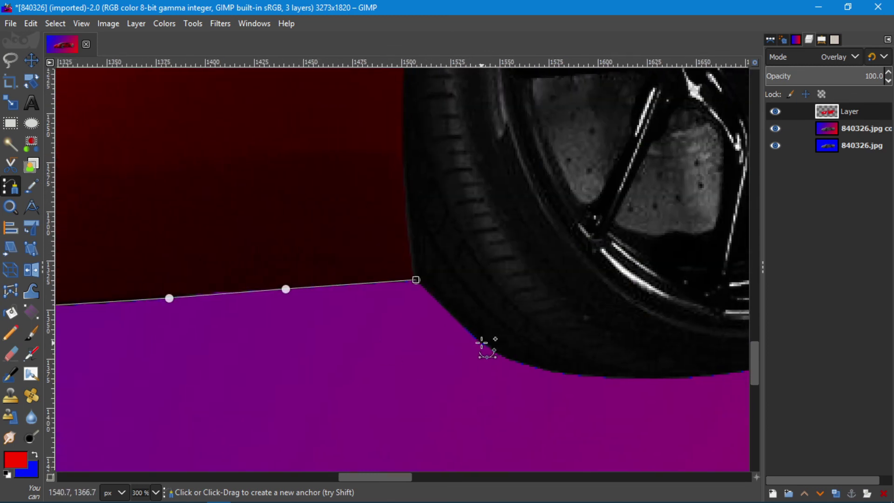
pyautogui.click(636, 376)
pyautogui.hscroll(5, 637, 376)
pyautogui.scroll(-1, 637, 377)
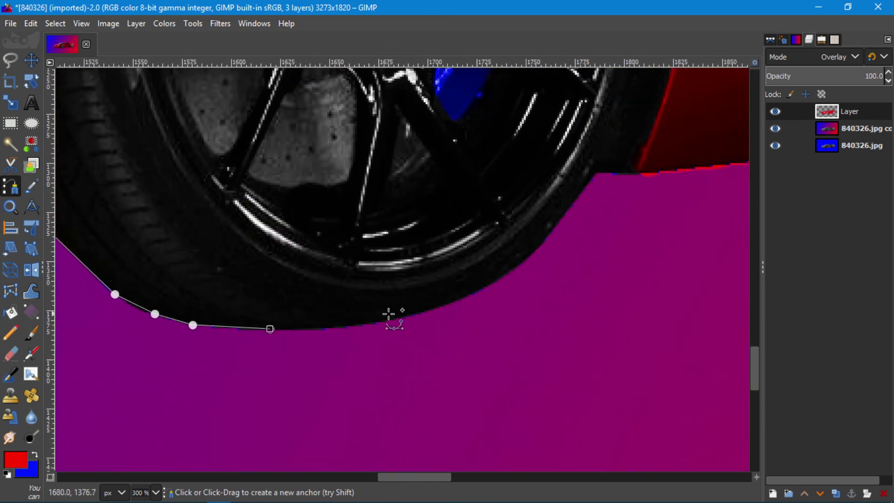
pyautogui.click(509, 274)
pyautogui.hscroll(3, 509, 274)
pyautogui.scroll(3, 509, 273)
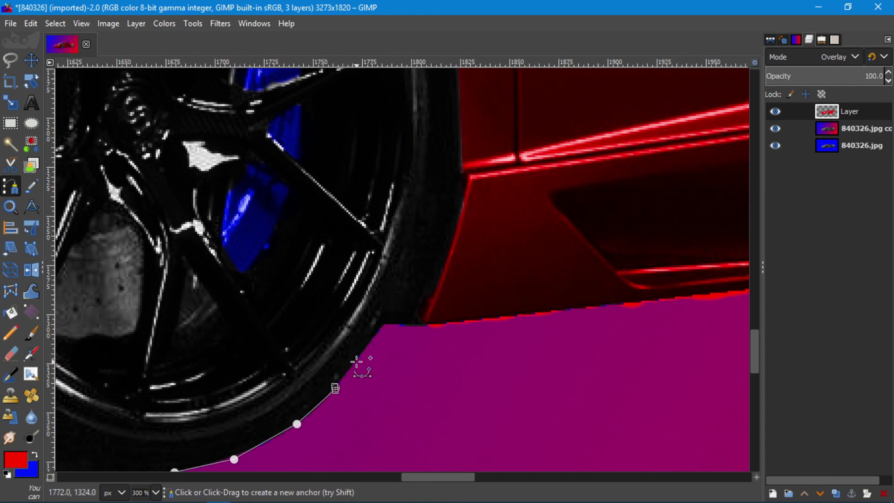
# - Continue the path along the side skirt into the background, close it and make it a selection
pyautogui.click(384, 322)
pyautogui.hscroll(4, 384, 322)
pyautogui.scroll(1, 385, 323)
pyautogui.click(131, 347)
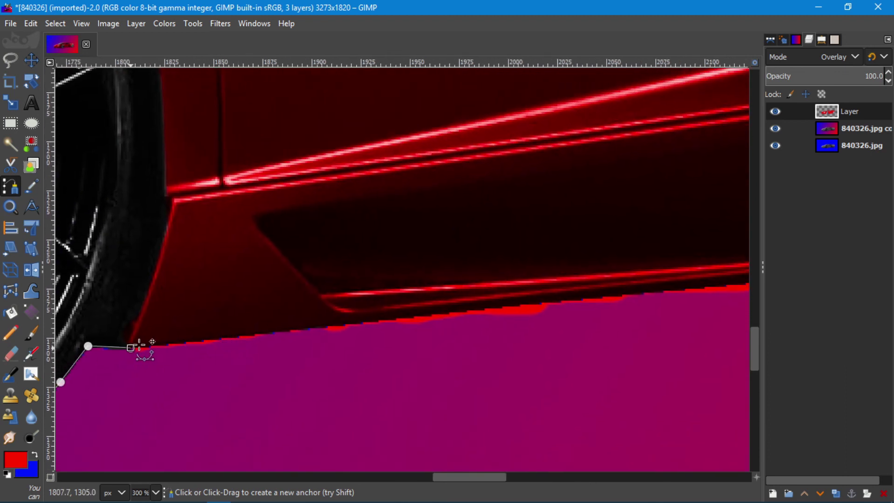
pyautogui.hscroll(3, 372, 324)
pyautogui.scroll(1, 371, 324)
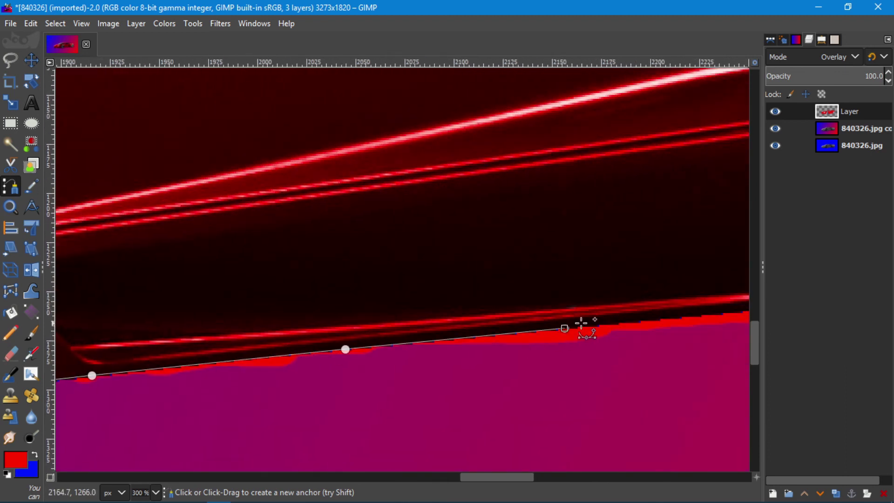
pyautogui.hscroll(4, 582, 323)
pyautogui.scroll(1, 581, 323)
pyautogui.scroll(-4, 511, 346)
pyautogui.click(592, 358)
pyautogui.click(150, 394)
pyautogui.hscroll(-3, 717, 321)
pyautogui.scroll(-1, 716, 322)
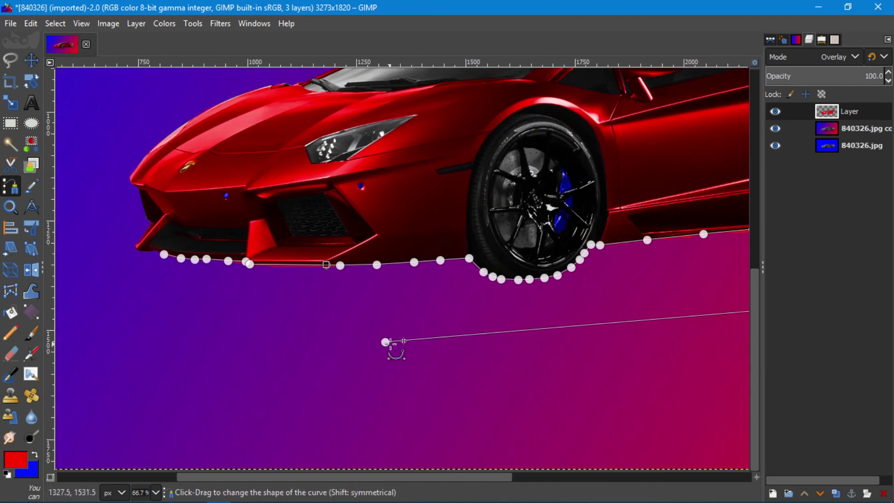
pyautogui.click(165, 254)
pyautogui.press('Return')
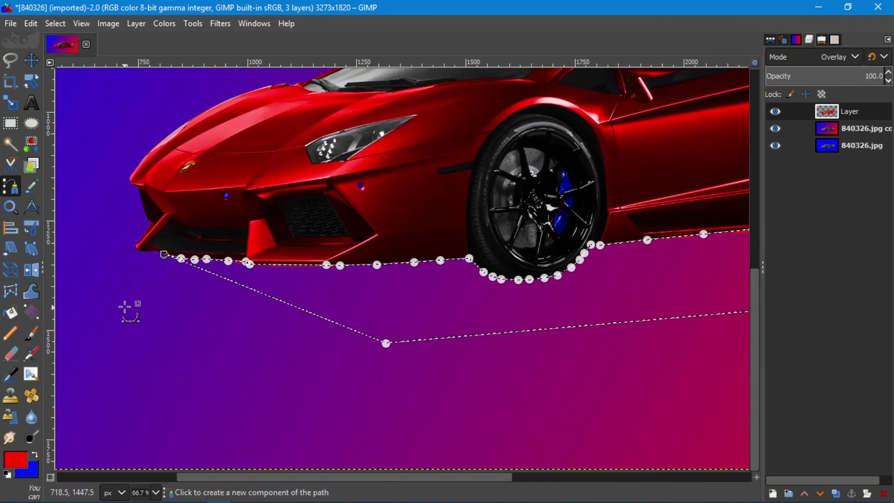
pyautogui.hotkey('shift', 'e')
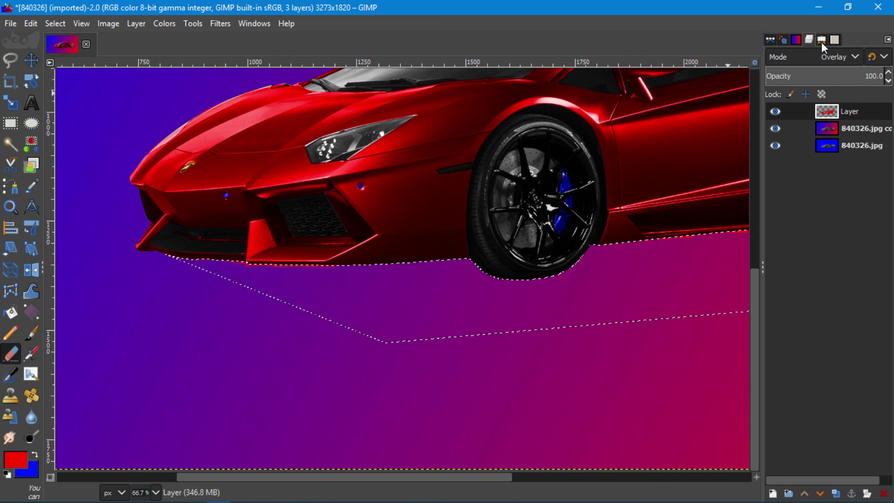
pyautogui.click(822, 40)
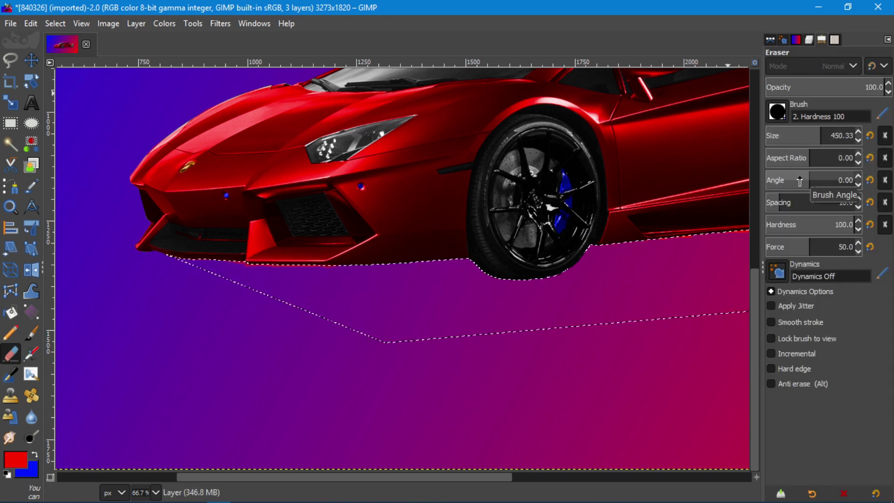
pyautogui.hscroll(10, 326, 279)
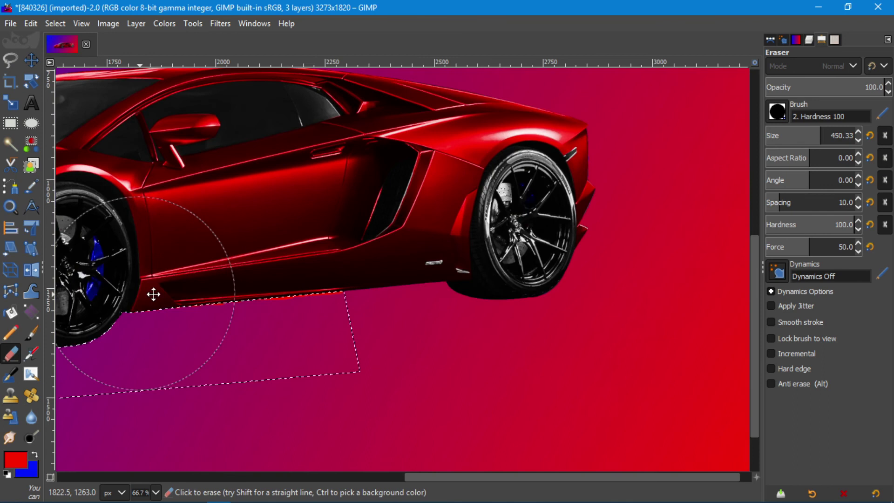
pyautogui.hscroll(-6, 419, 279)
pyautogui.hscroll(-2, 325, 274)
pyautogui.hscroll(-8, 366, 280)
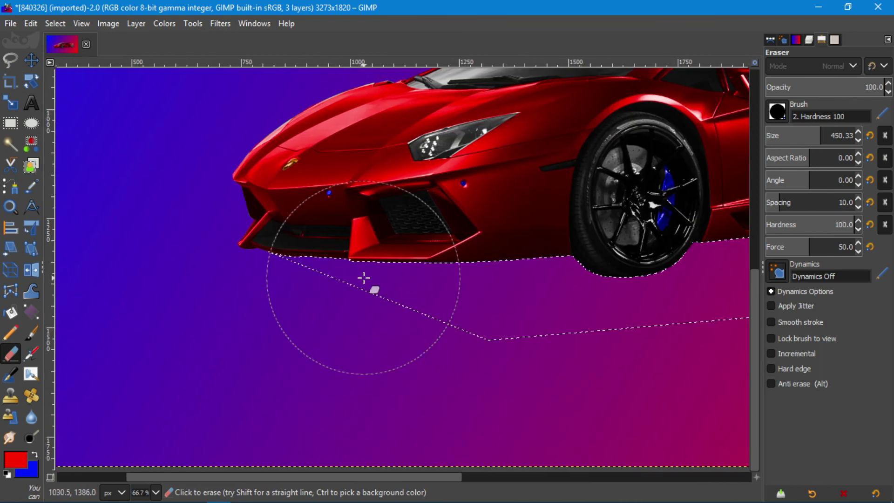
pyautogui.hscroll(14, 652, 298)
pyautogui.scroll(3, 545, 316)
pyautogui.hscroll(-8, 279, 340)
pyautogui.scroll(-1, 386, 321)
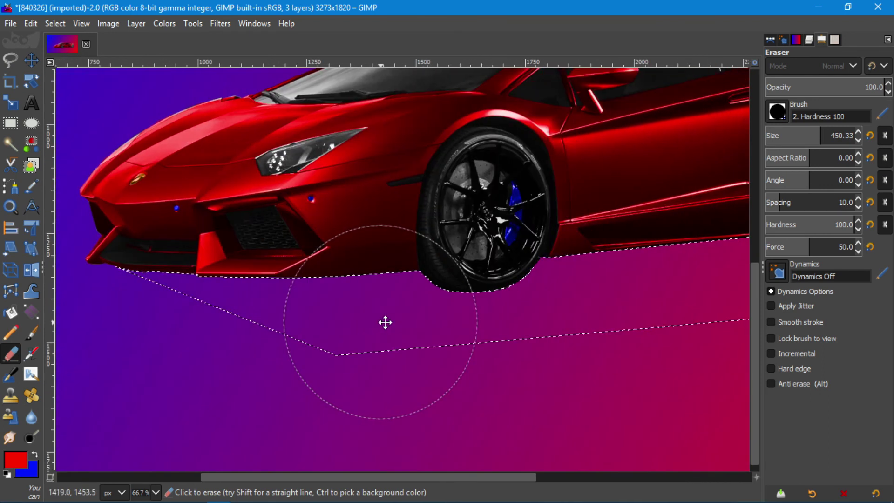
pyautogui.keyDown('ctrl'); pyautogui.scroll(-3, 532, 336); pyautogui.keyUp('ctrl')
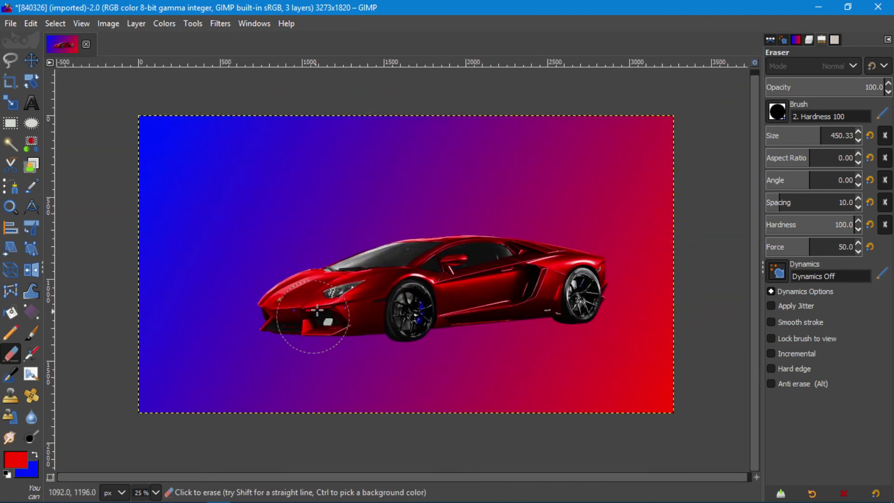
pyautogui.hotkey('ctrl', 'l')
pyautogui.click(778, 113)
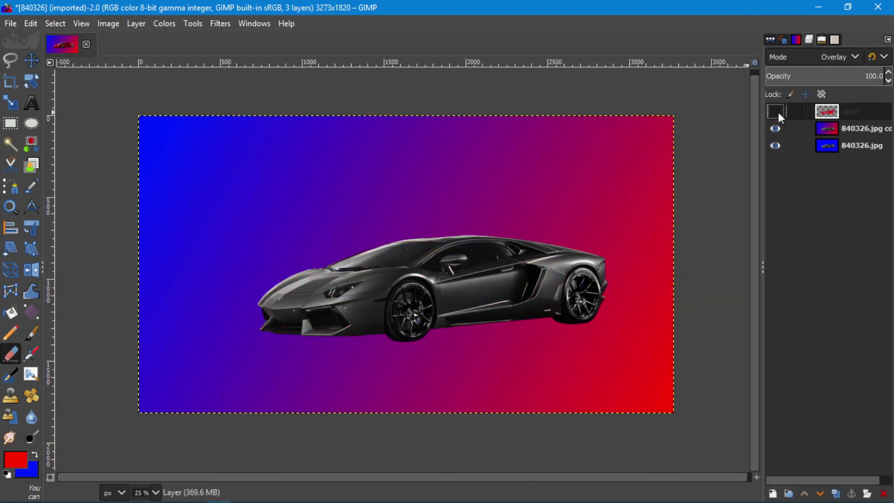
pyautogui.click(778, 113)
pyautogui.click(778, 112)
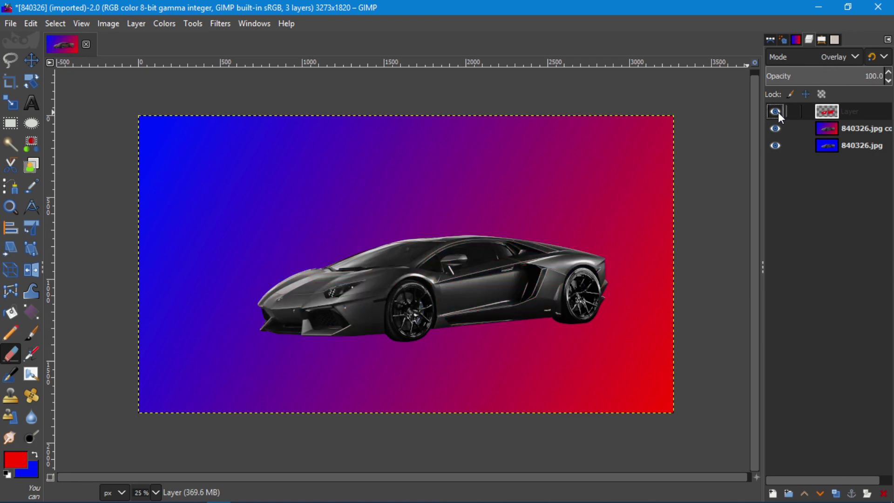